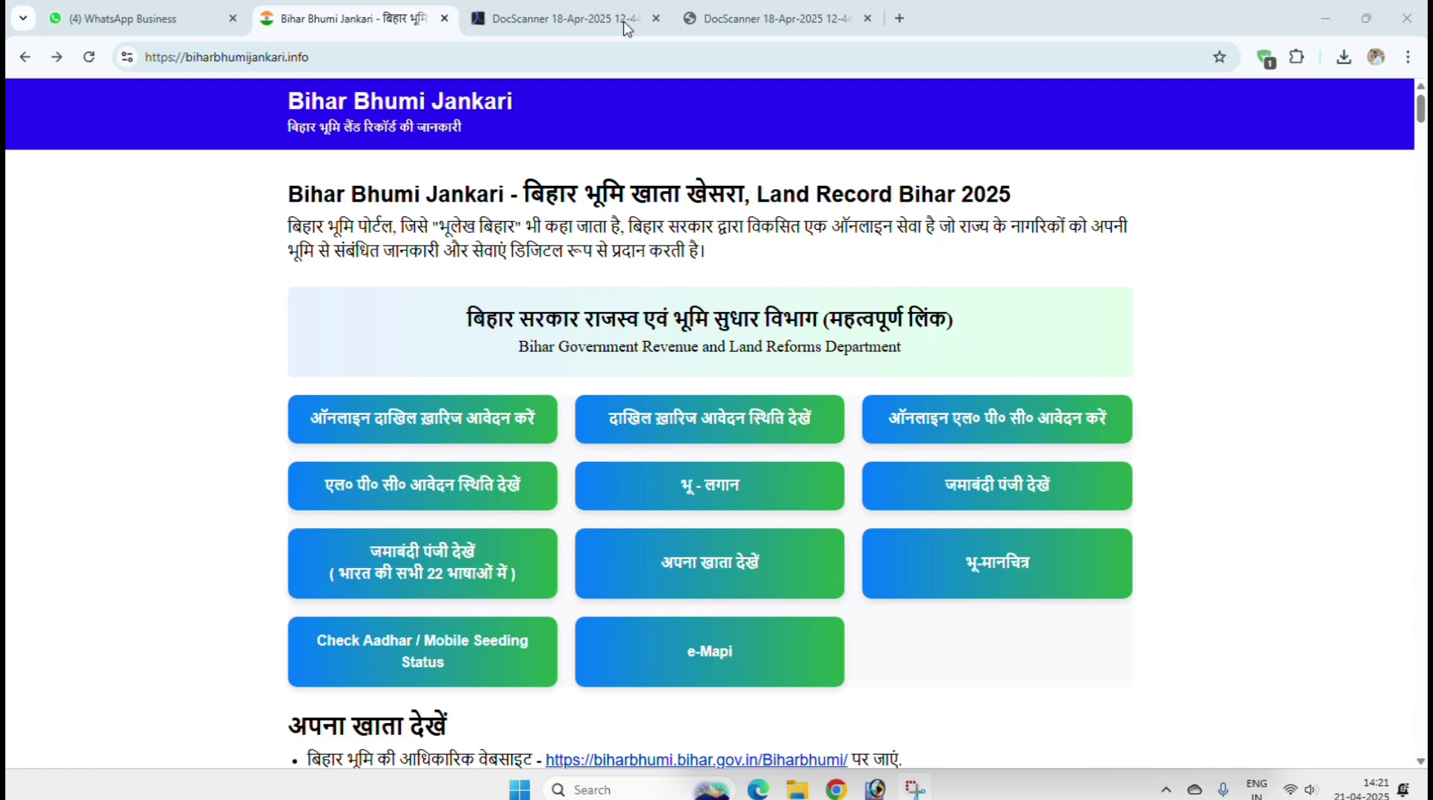
# - Search the web for 'land record bihar' and open the Bihar Bhumi Jankari result
pyautogui.click(535, 73)
pyautogui.click(536, 72)
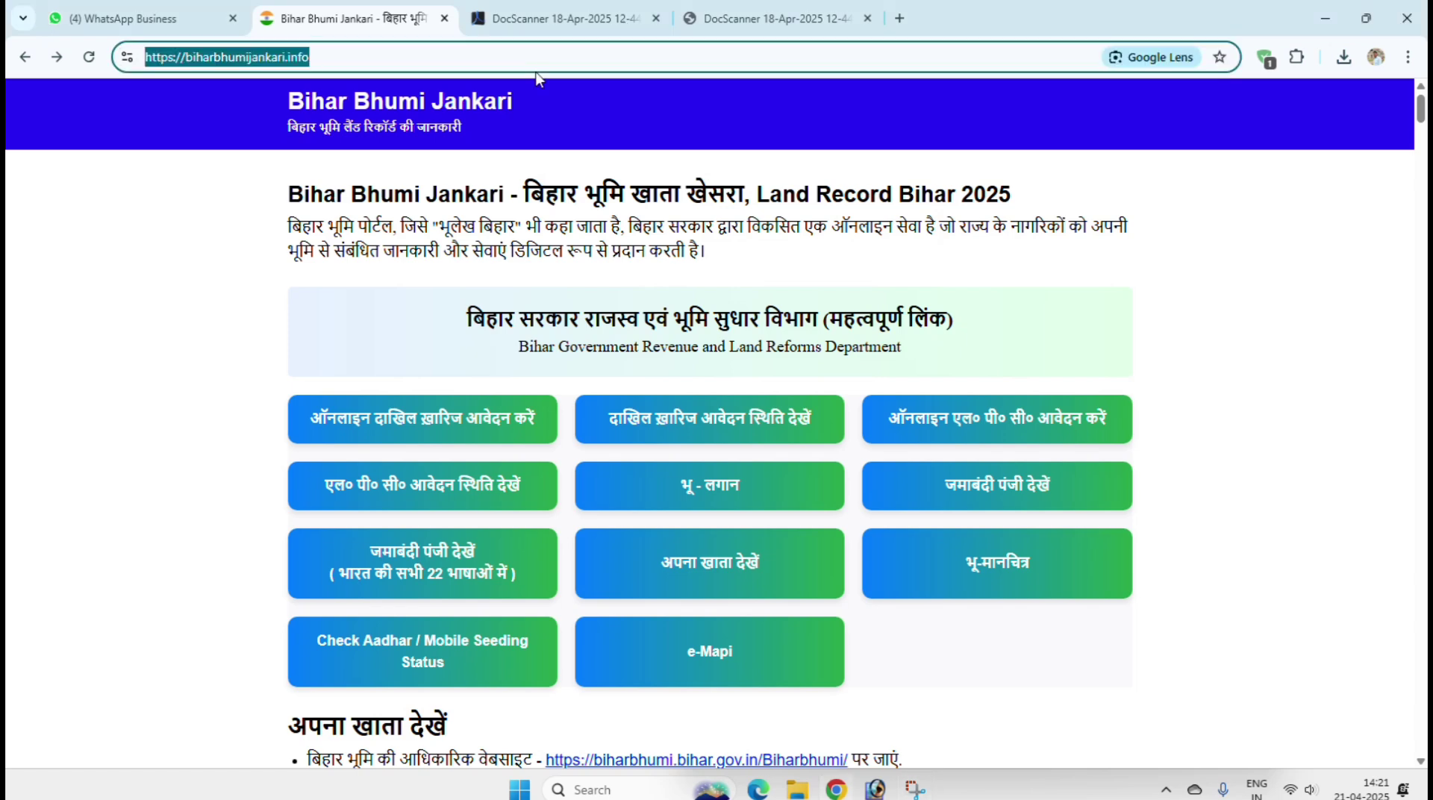
pyautogui.write('land')
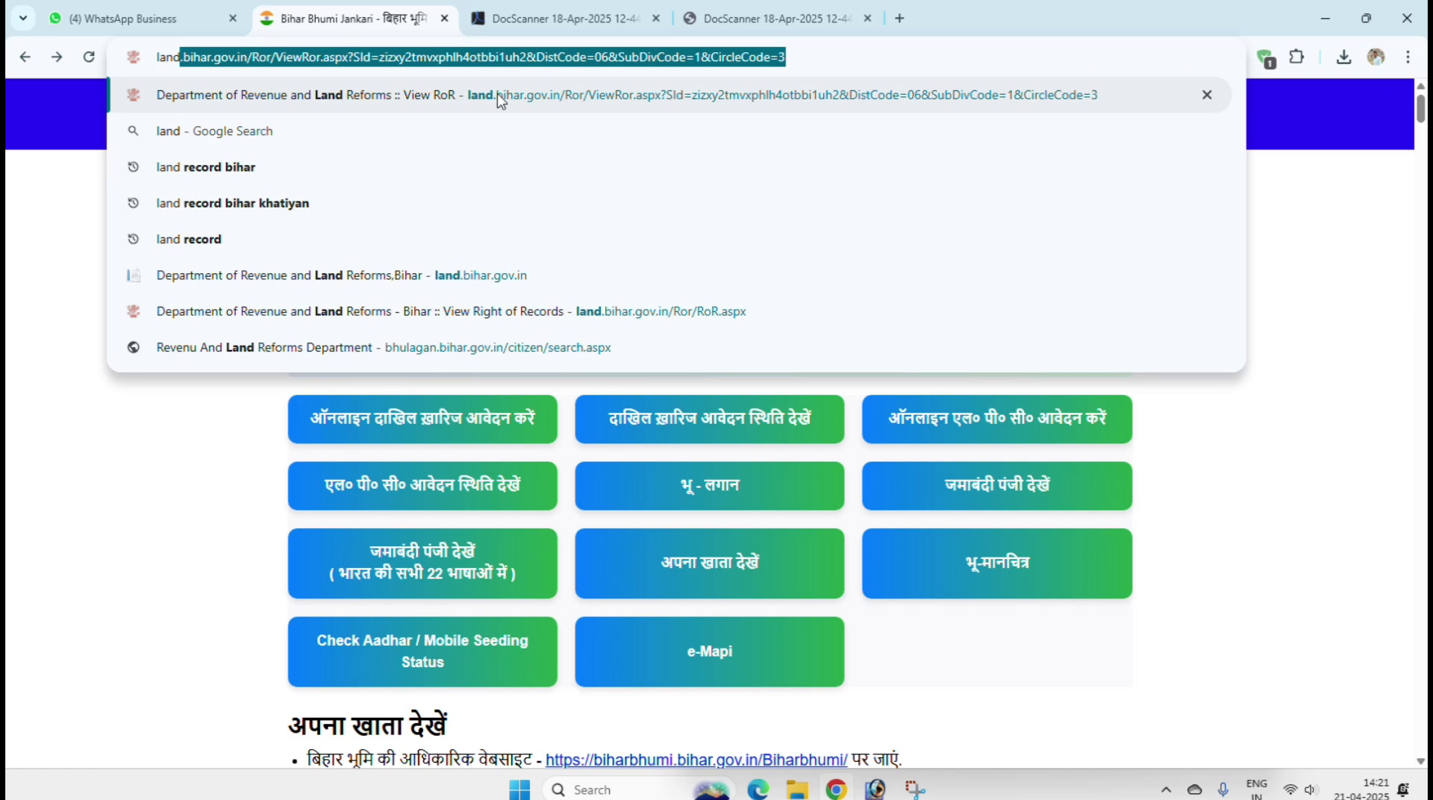
pyautogui.click(246, 167)
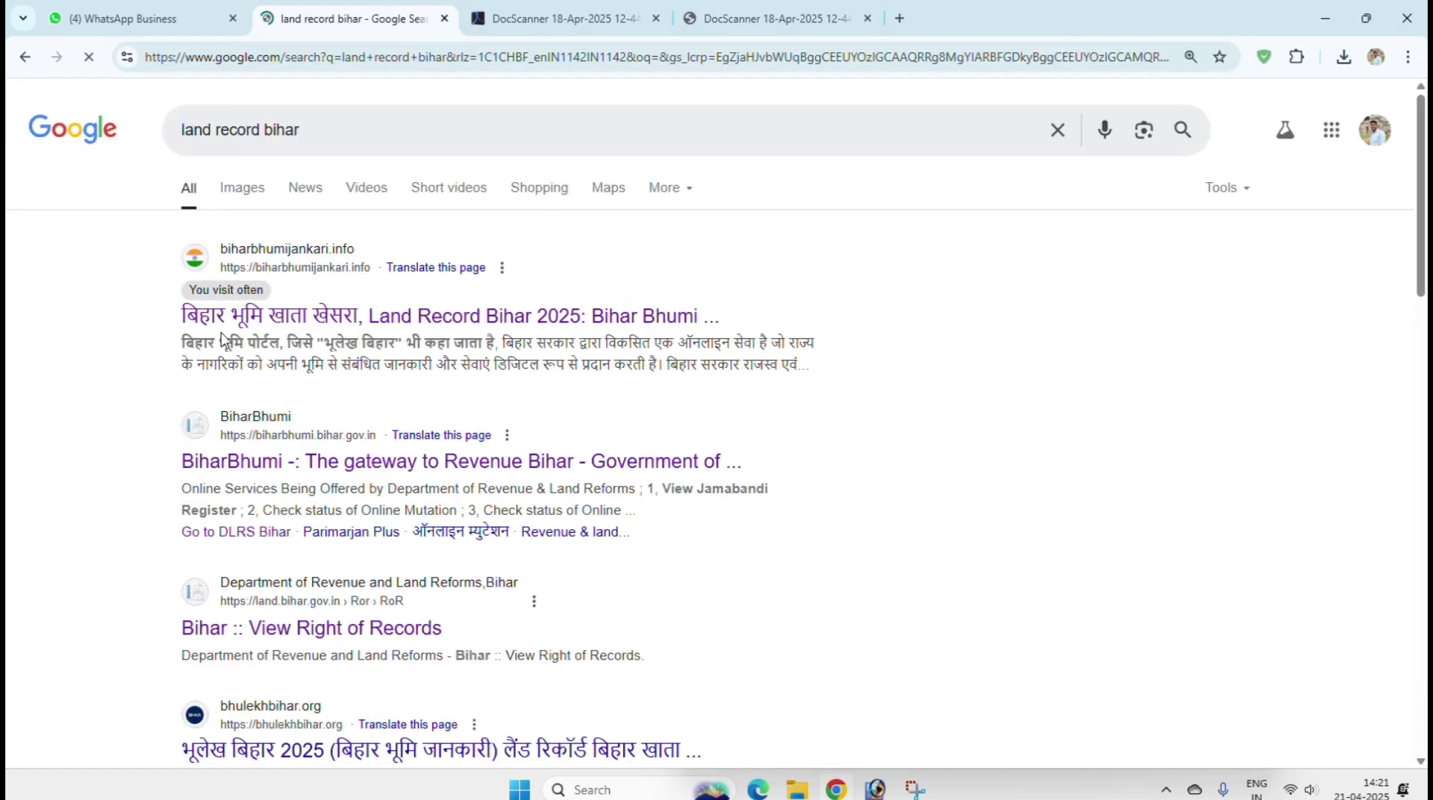
pyautogui.click(282, 326)
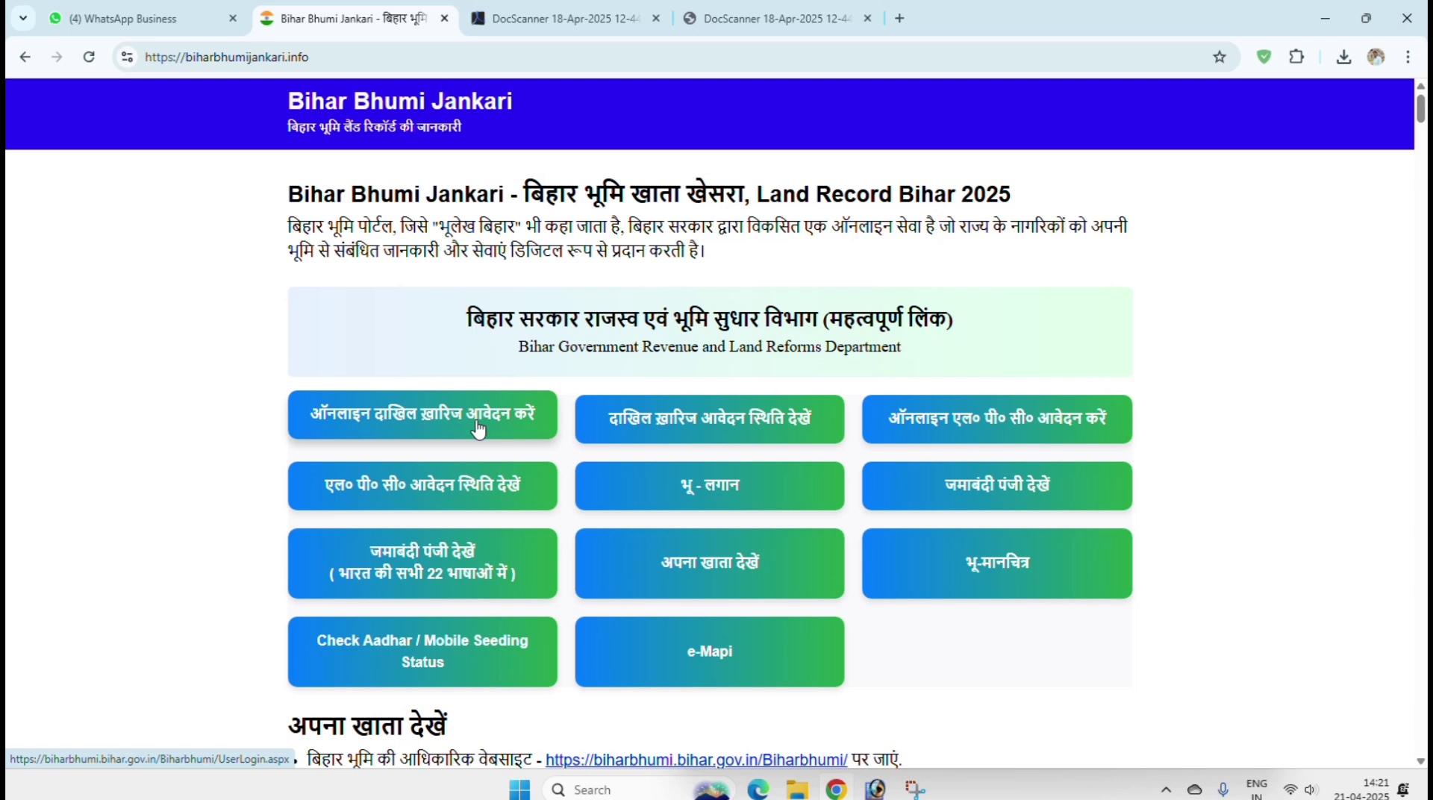
# - Go to the online mutation citizen login, point out Mobile No. and Captcha, then choose Registration
pyautogui.click(418, 414)
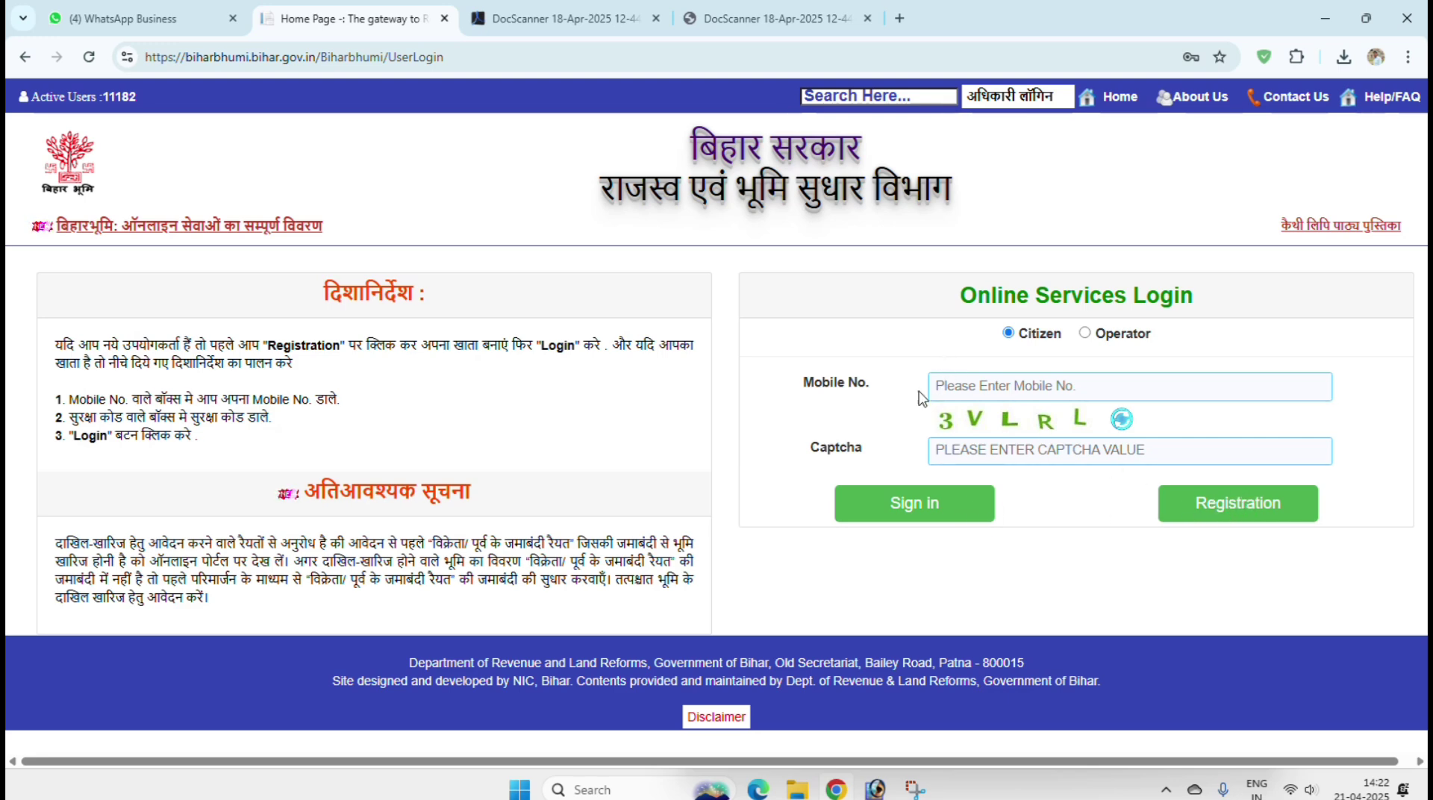
pyautogui.tripleClick(845, 384)
pyautogui.click(847, 449)
pyautogui.doubleClick(847, 448)
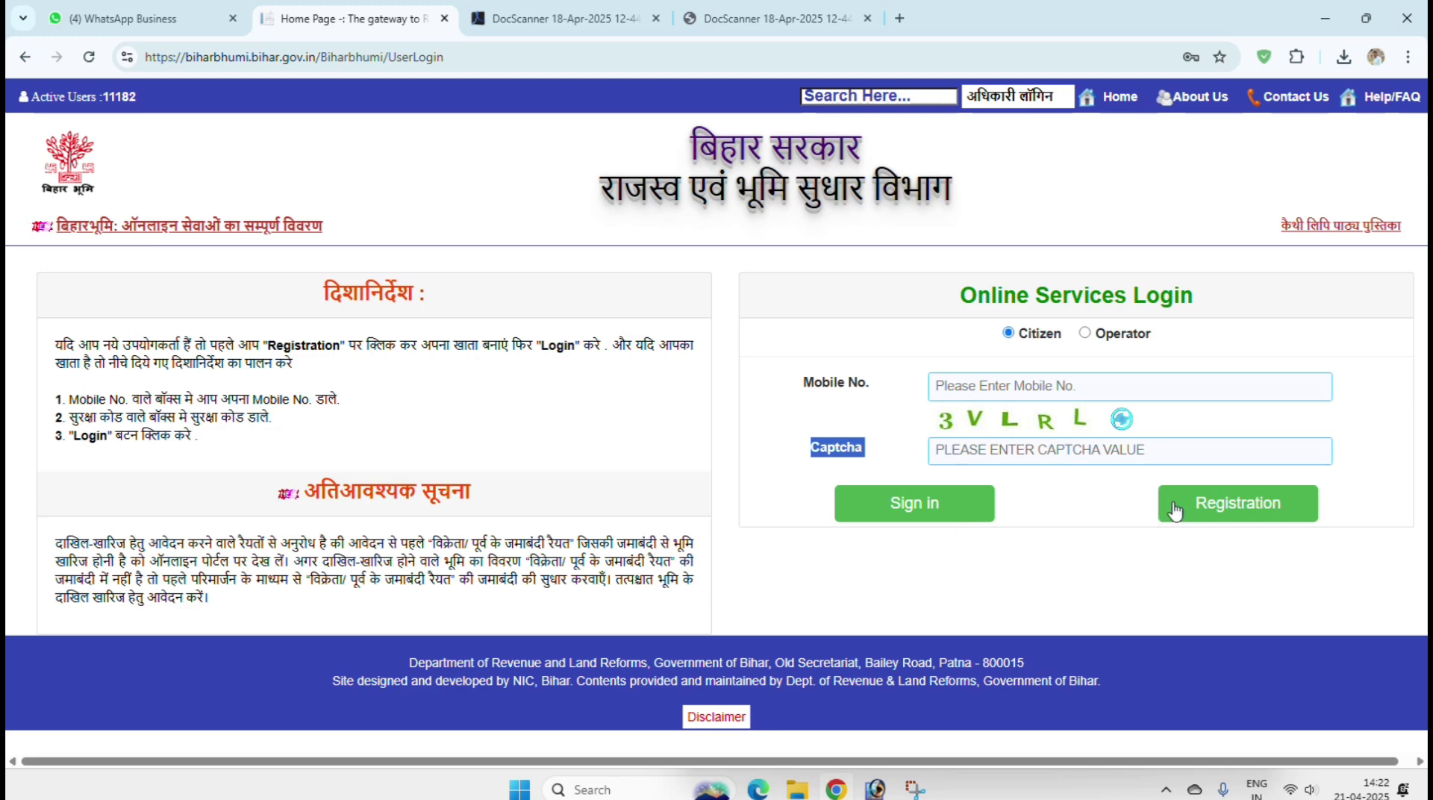
pyautogui.click(1213, 513)
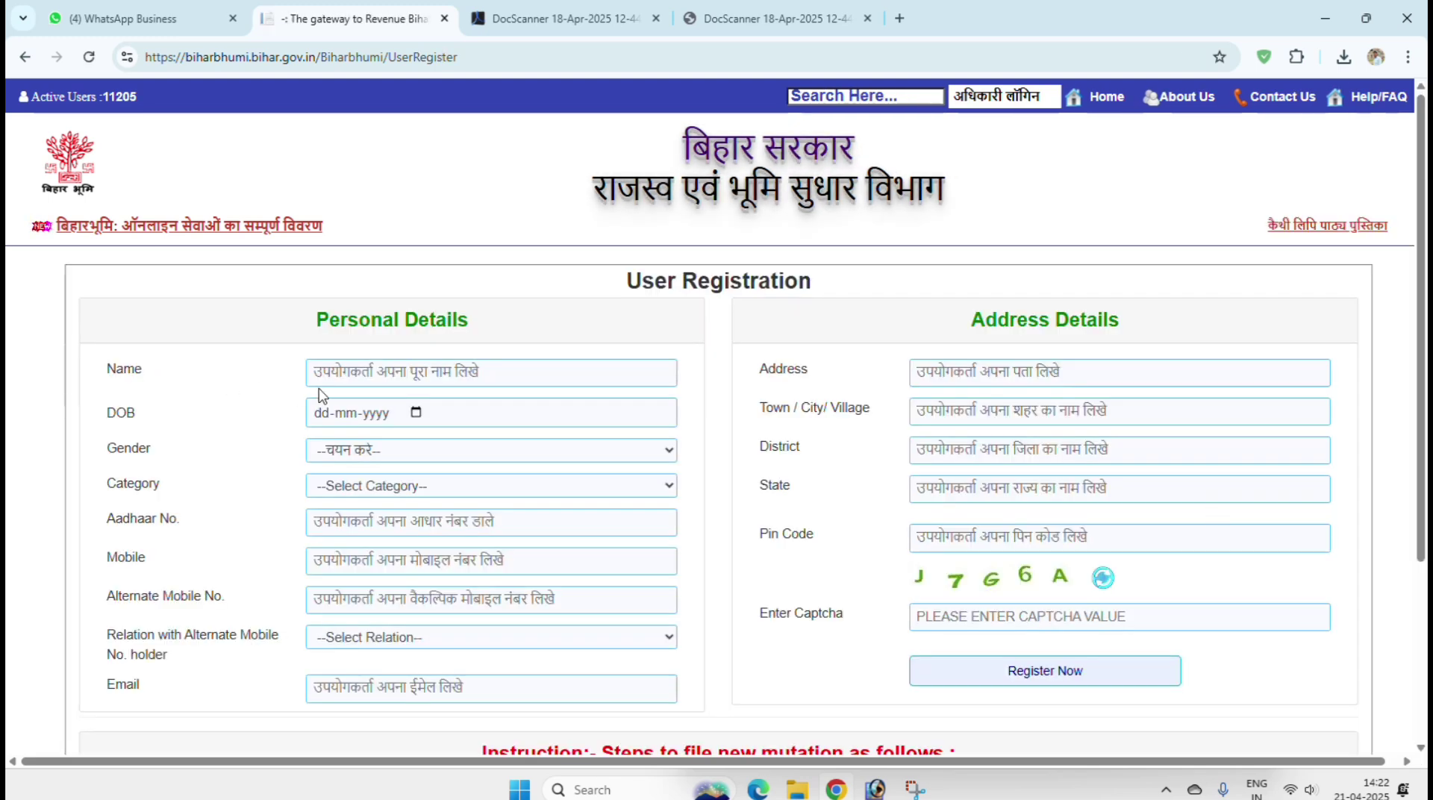
# - Walk through the Personal Details labels, from Name and DOB to Alternate Mobile No. relation
pyautogui.tripleClick(373, 323)
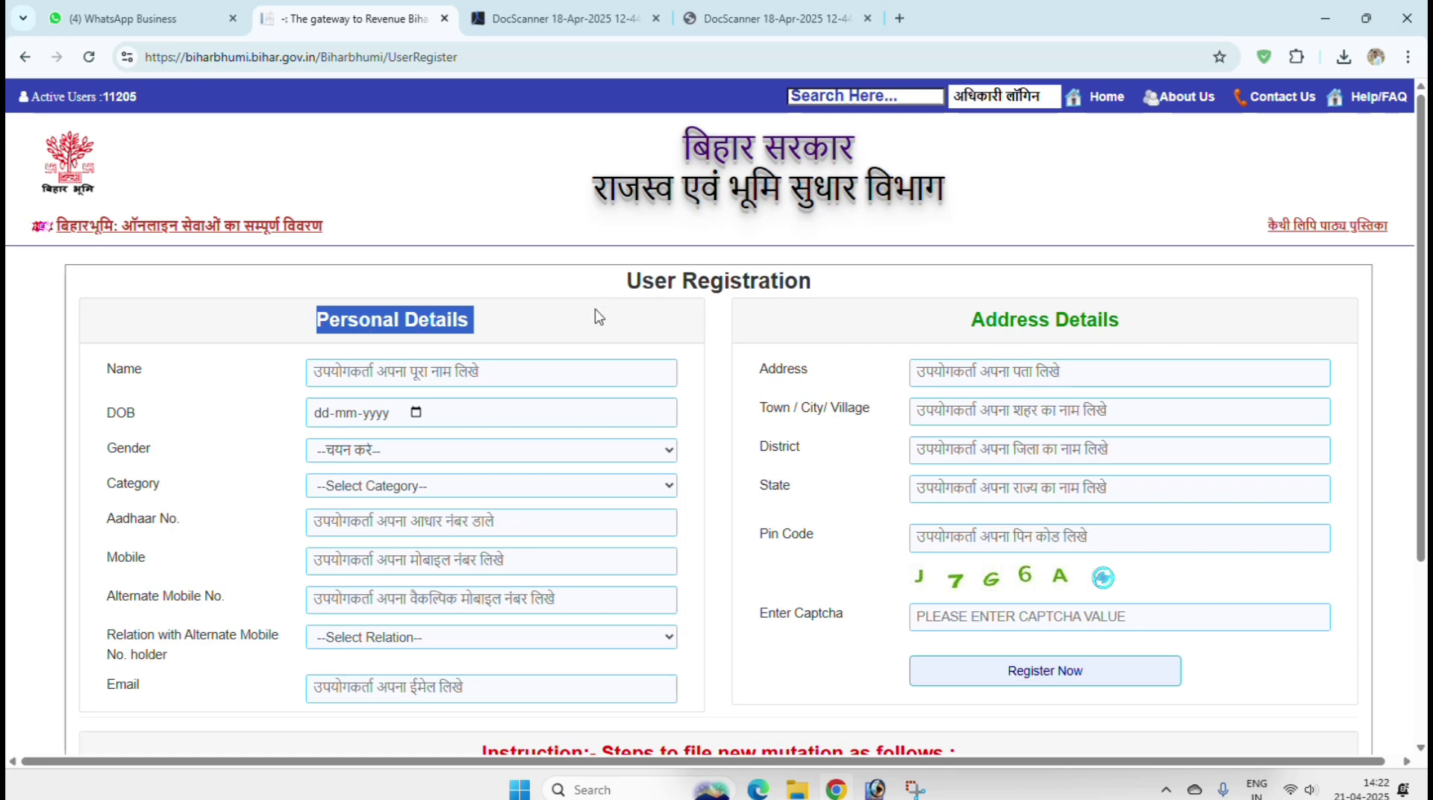
pyautogui.tripleClick(642, 293)
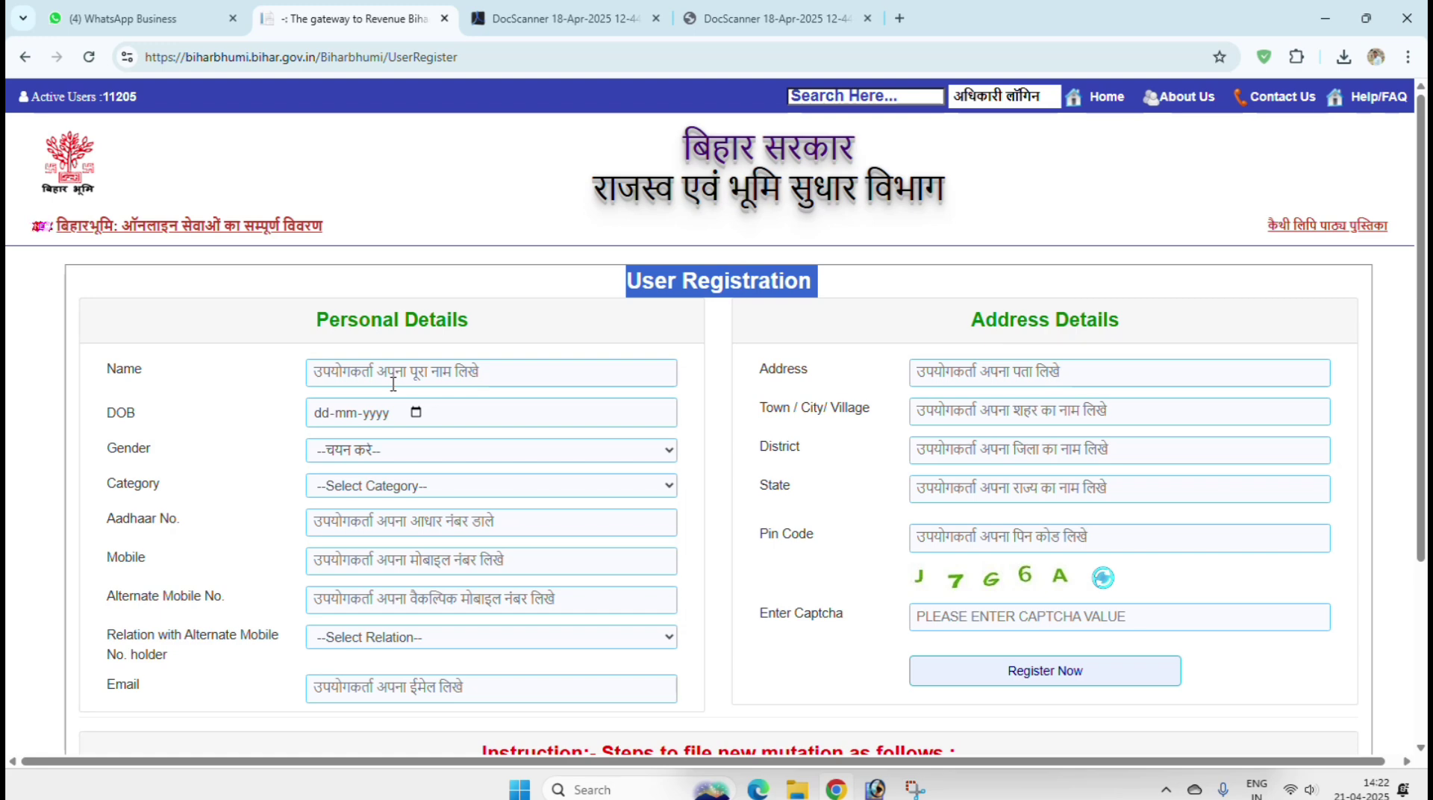
pyautogui.tripleClick(363, 313)
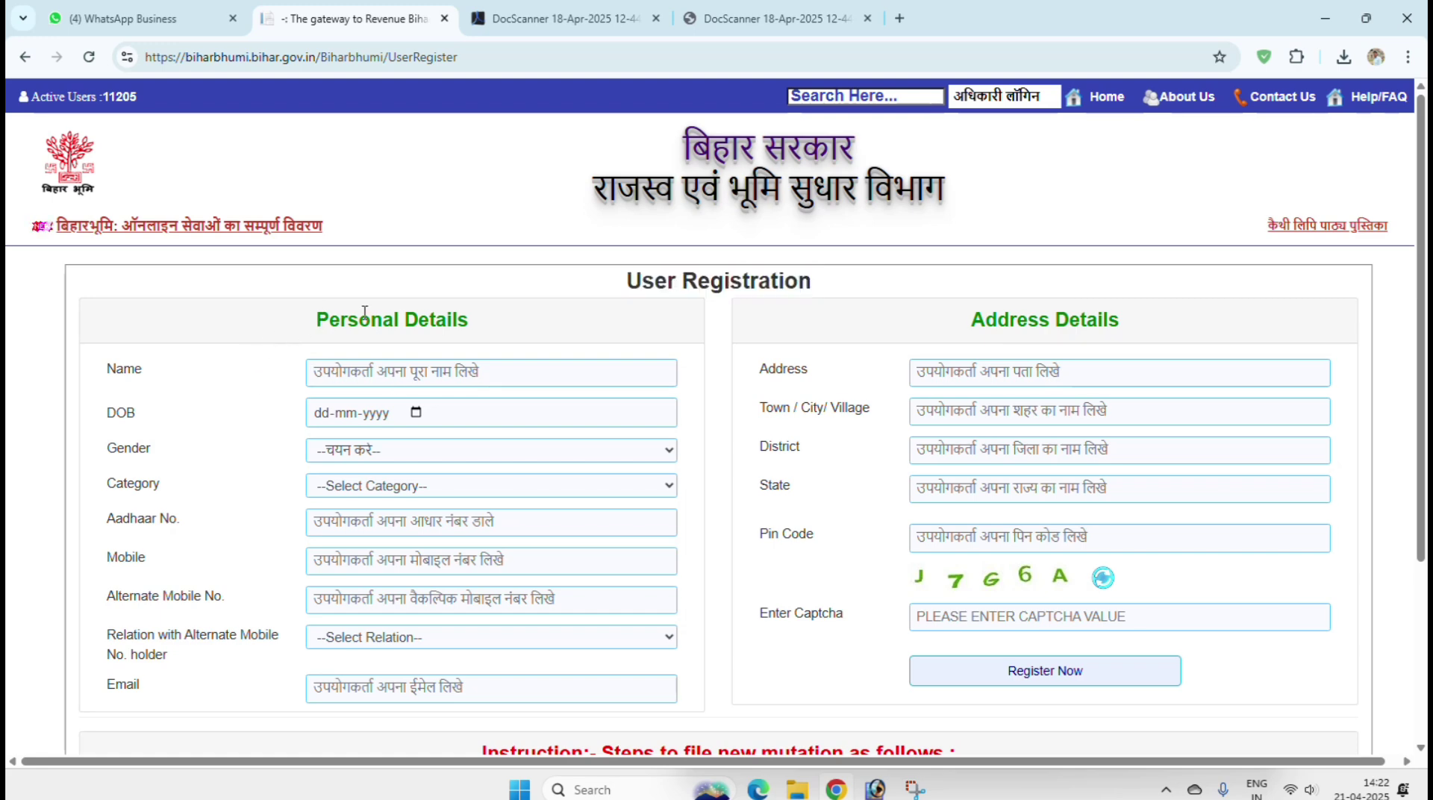
pyautogui.tripleClick(124, 369)
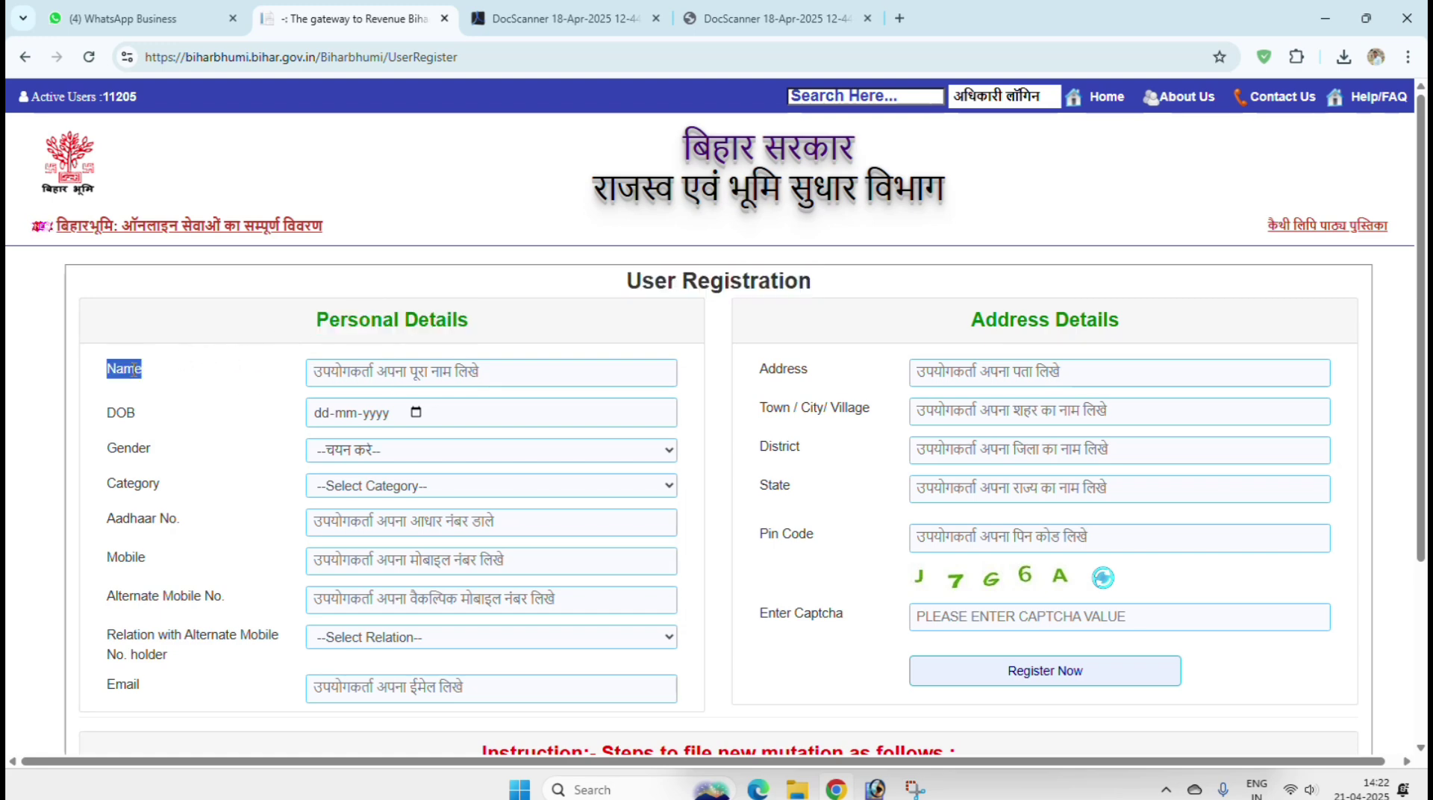
pyautogui.tripleClick(124, 410)
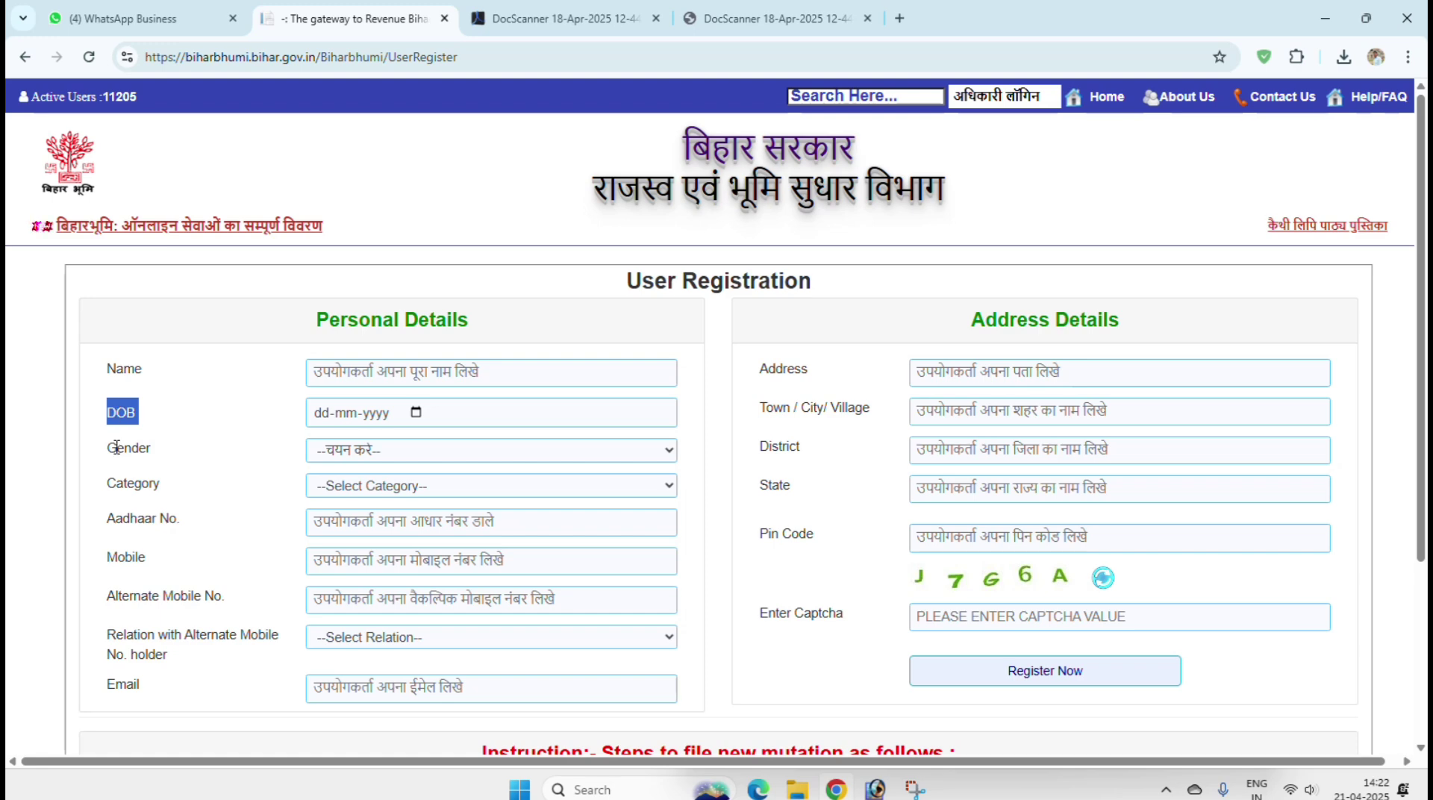
pyautogui.tripleClick(121, 446)
pyautogui.click(136, 485)
pyautogui.tripleClick(136, 485)
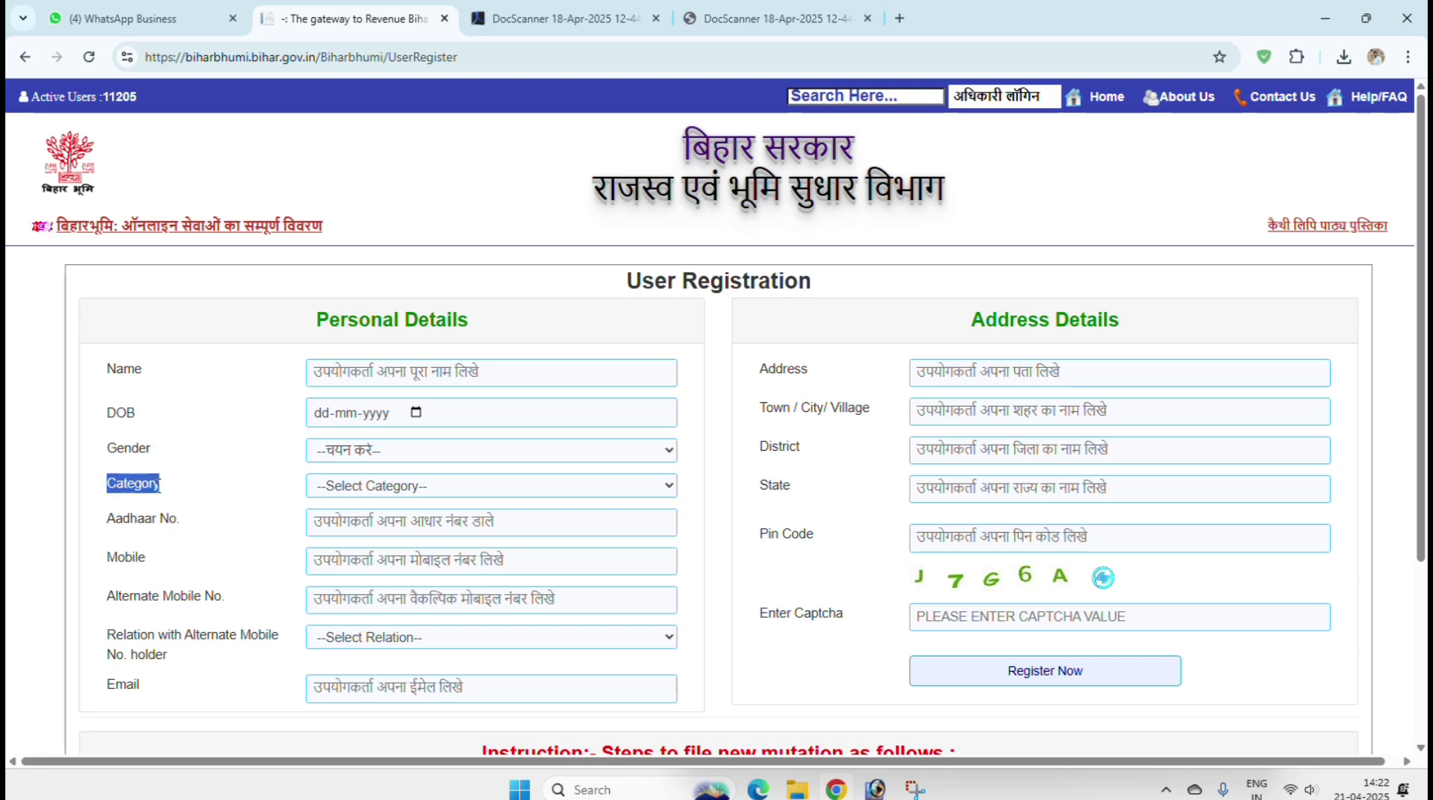
pyautogui.tripleClick(142, 518)
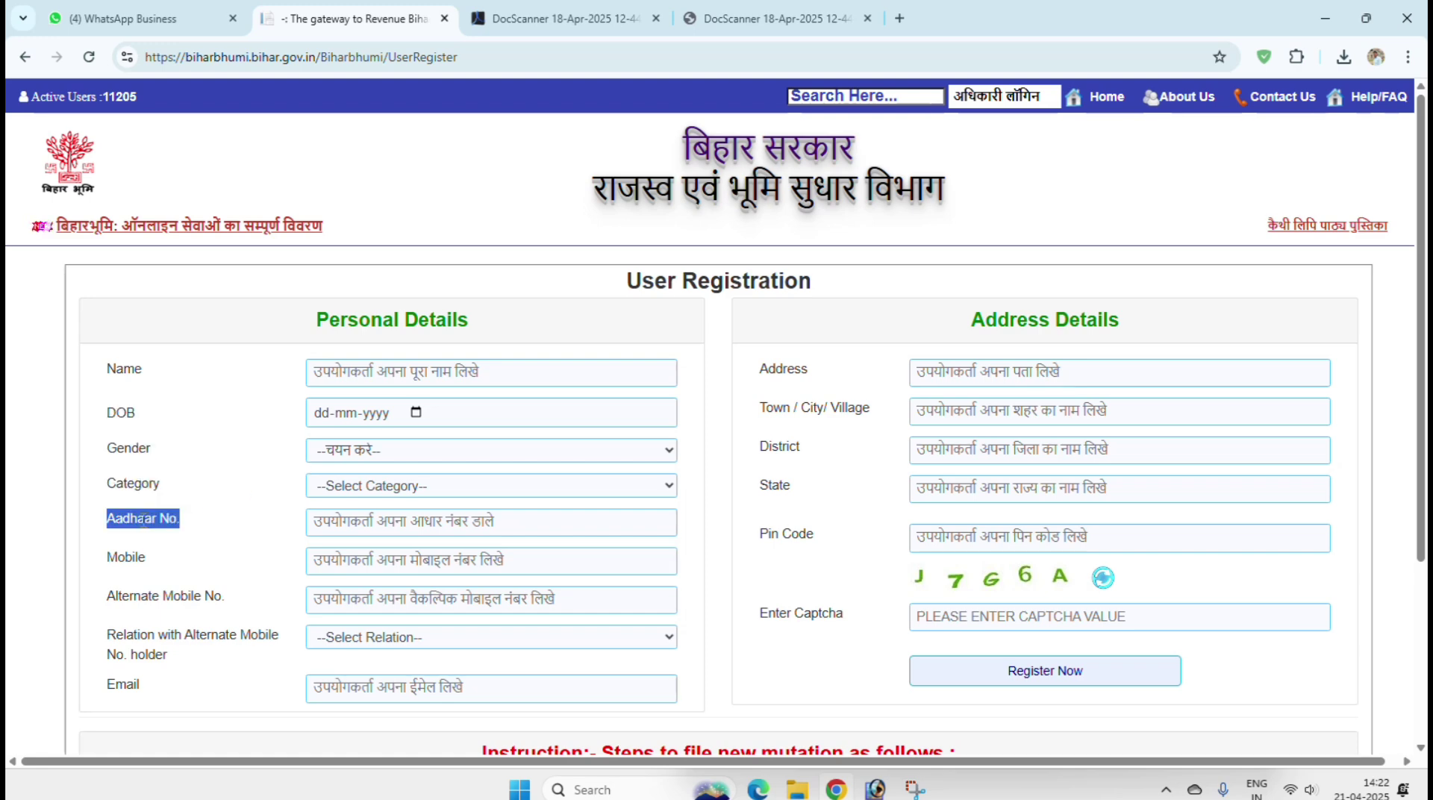
pyautogui.tripleClick(149, 558)
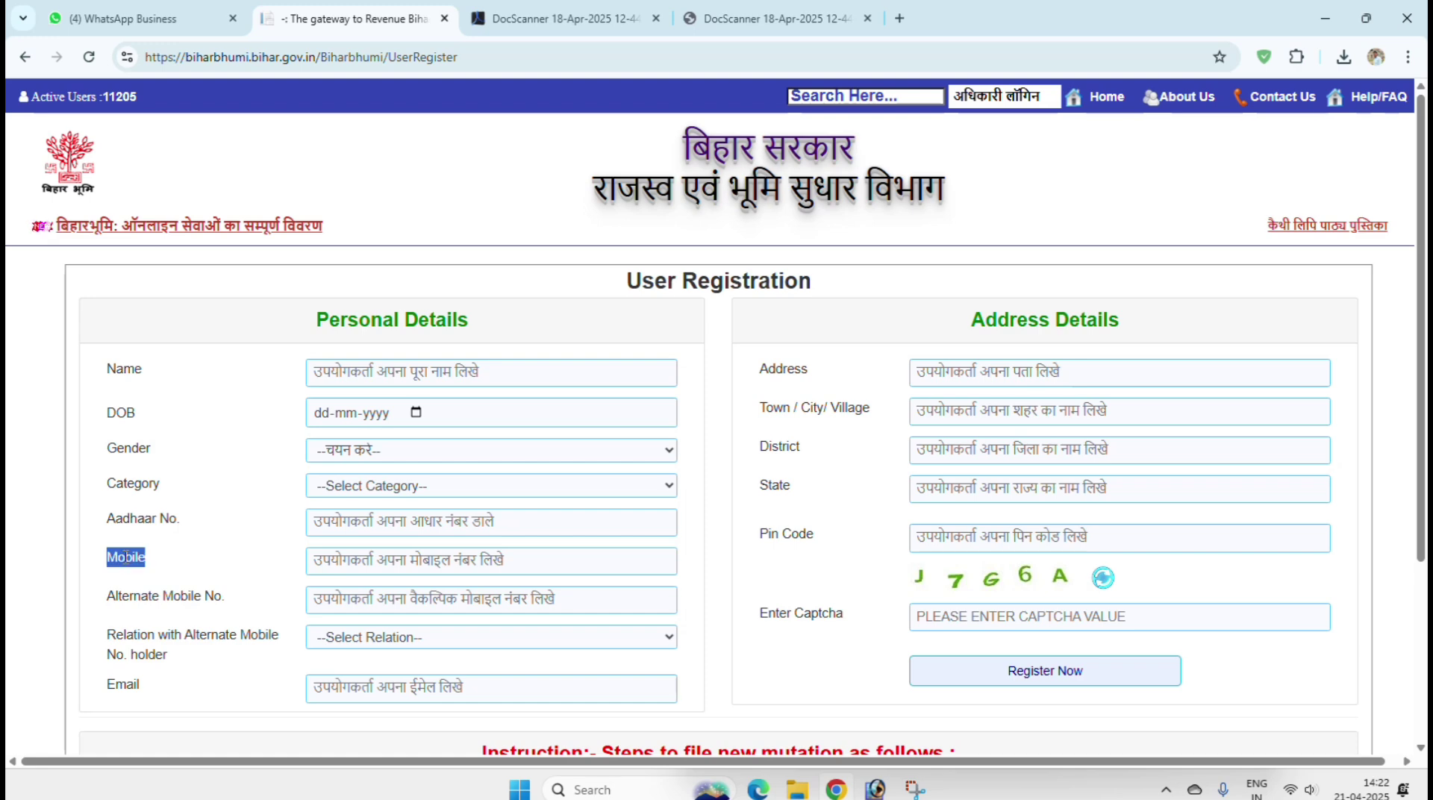
pyautogui.tripleClick(169, 597)
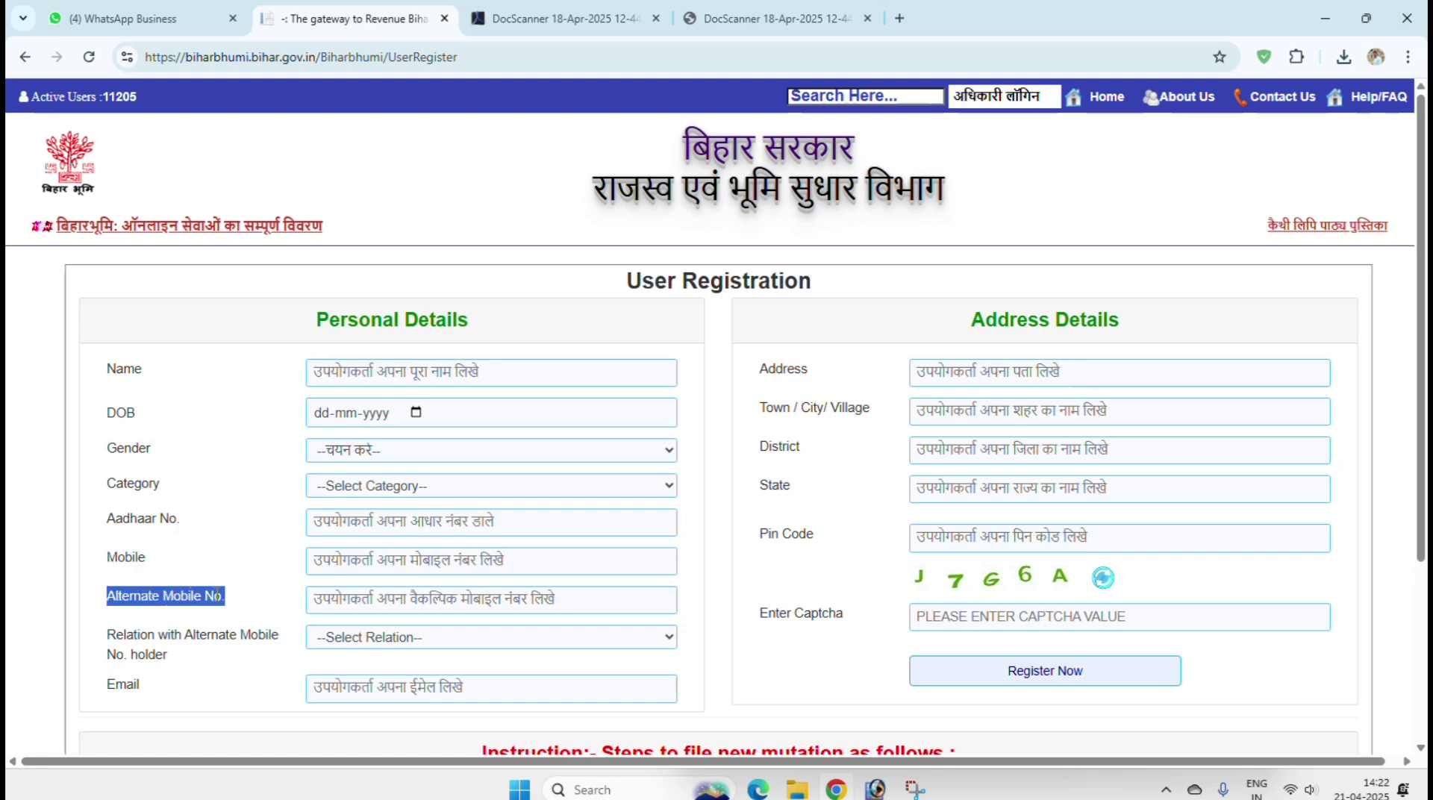
pyautogui.tripleClick(180, 654)
# - Choose father as the alternate mobile holder's relation and point out the Email field
pyautogui.click(374, 637)
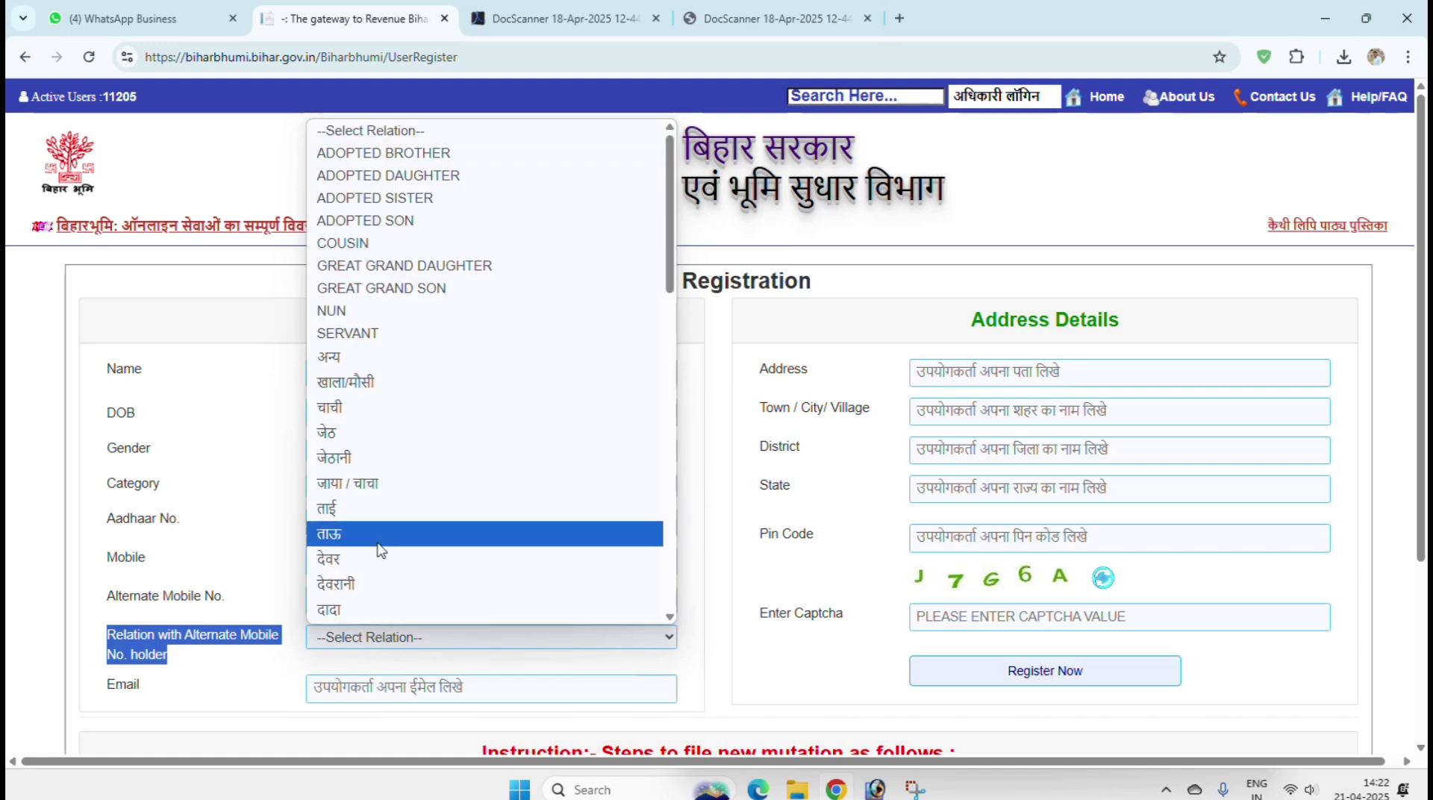
pyautogui.scroll(-3, 373, 418)
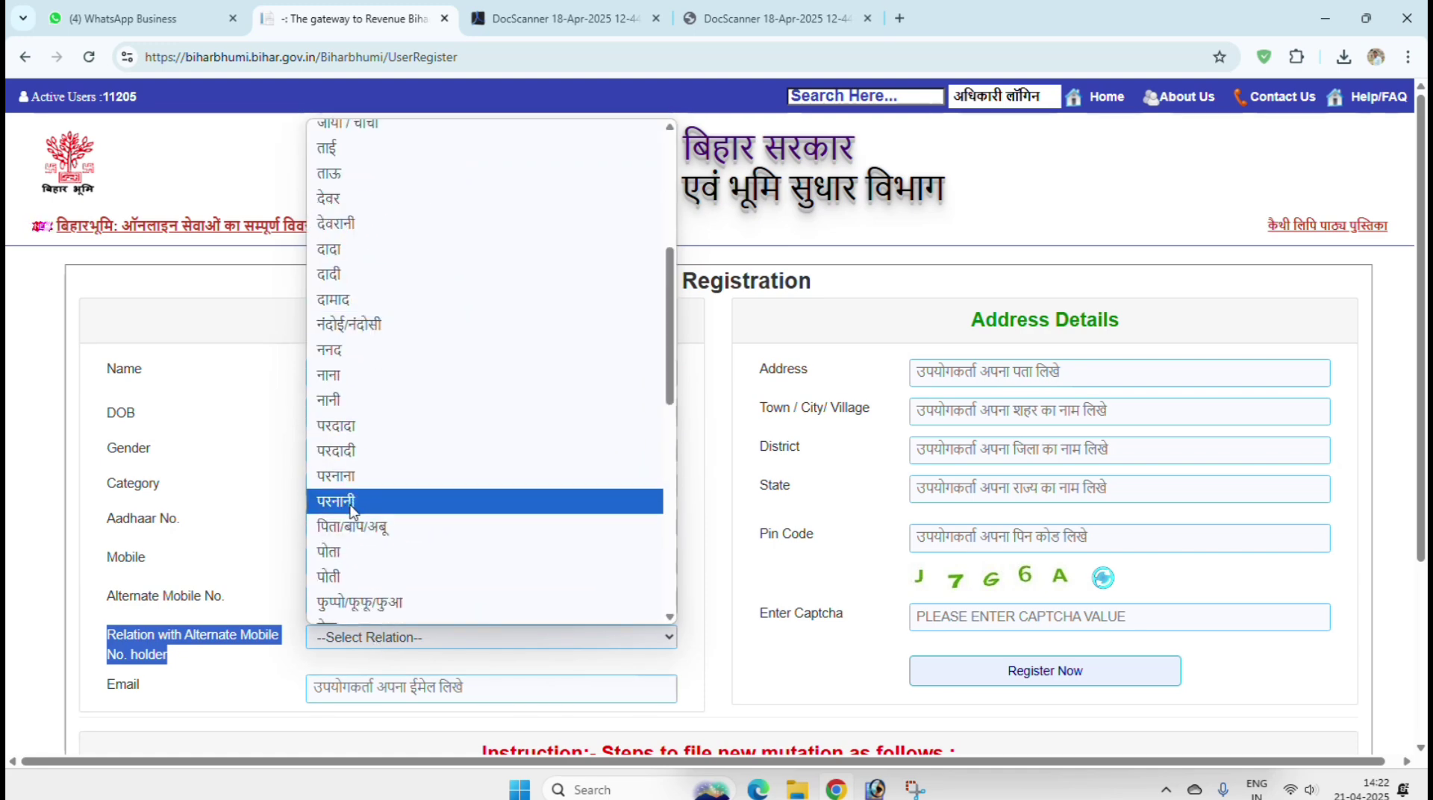
pyautogui.click(368, 499)
pyautogui.scroll(-1, 257, 696)
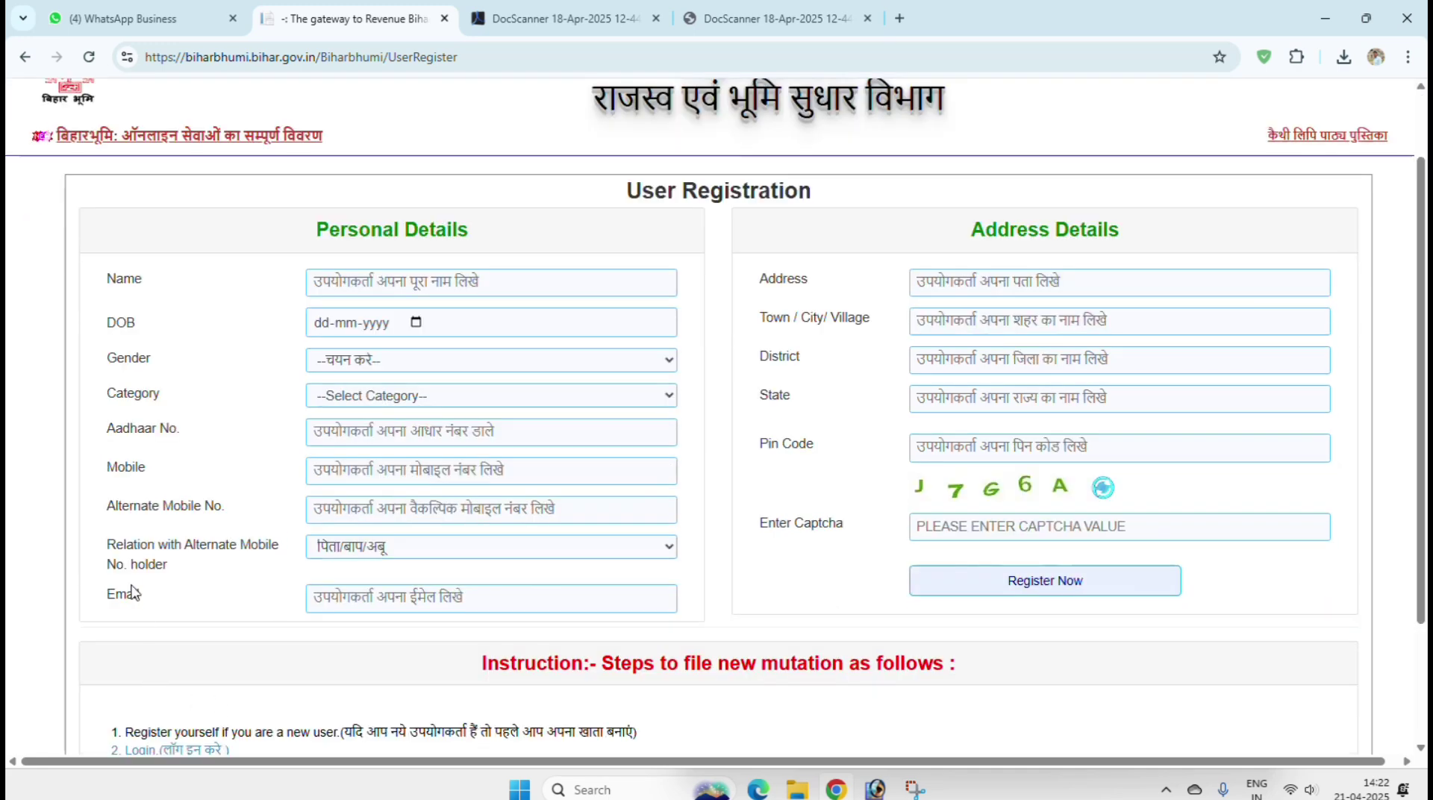
pyautogui.doubleClick(129, 594)
pyautogui.click(486, 593)
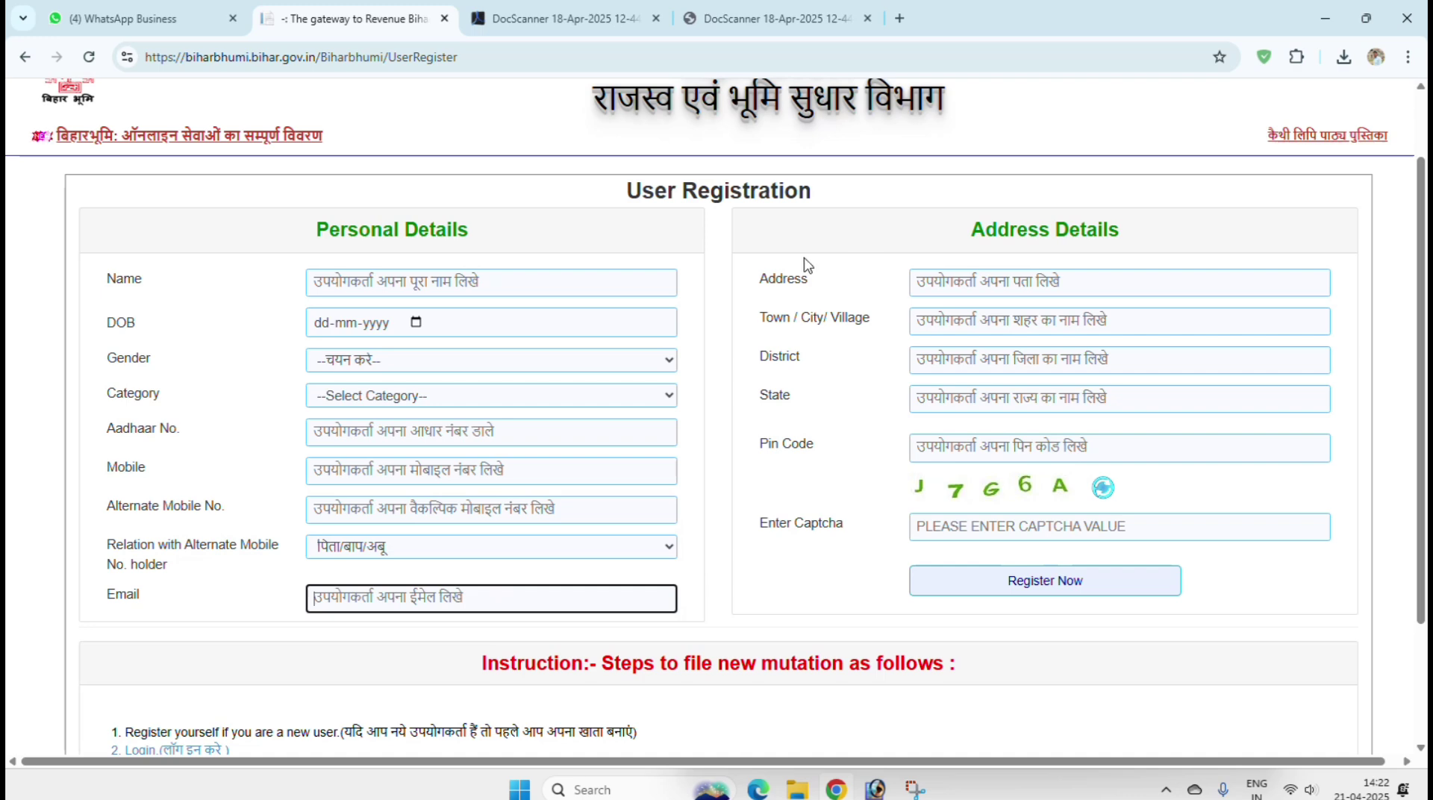
# - Go over the Address Details labels: Address, Town/City/Village, District, State and Pin Code
pyautogui.doubleClick(792, 285)
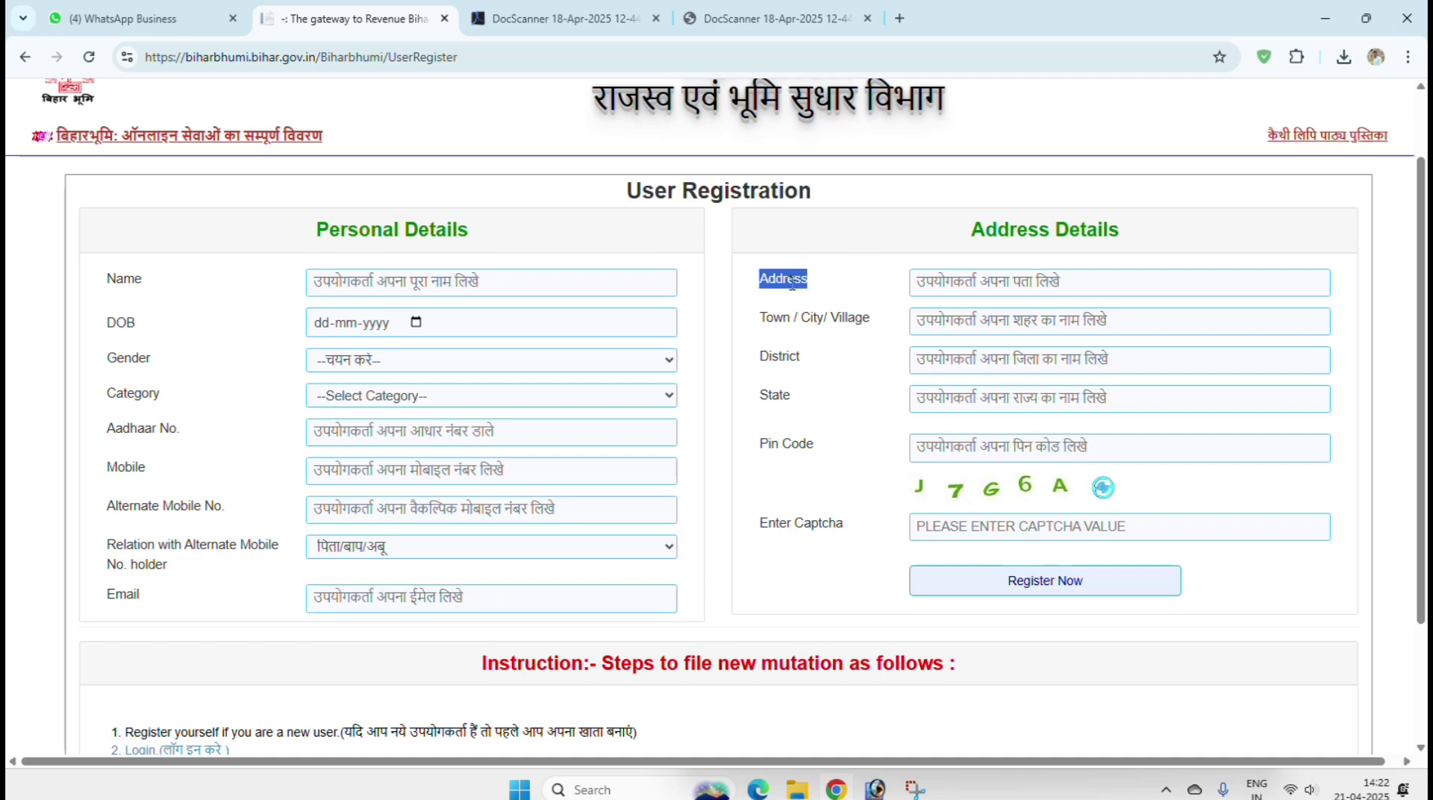
pyautogui.tripleClick(811, 321)
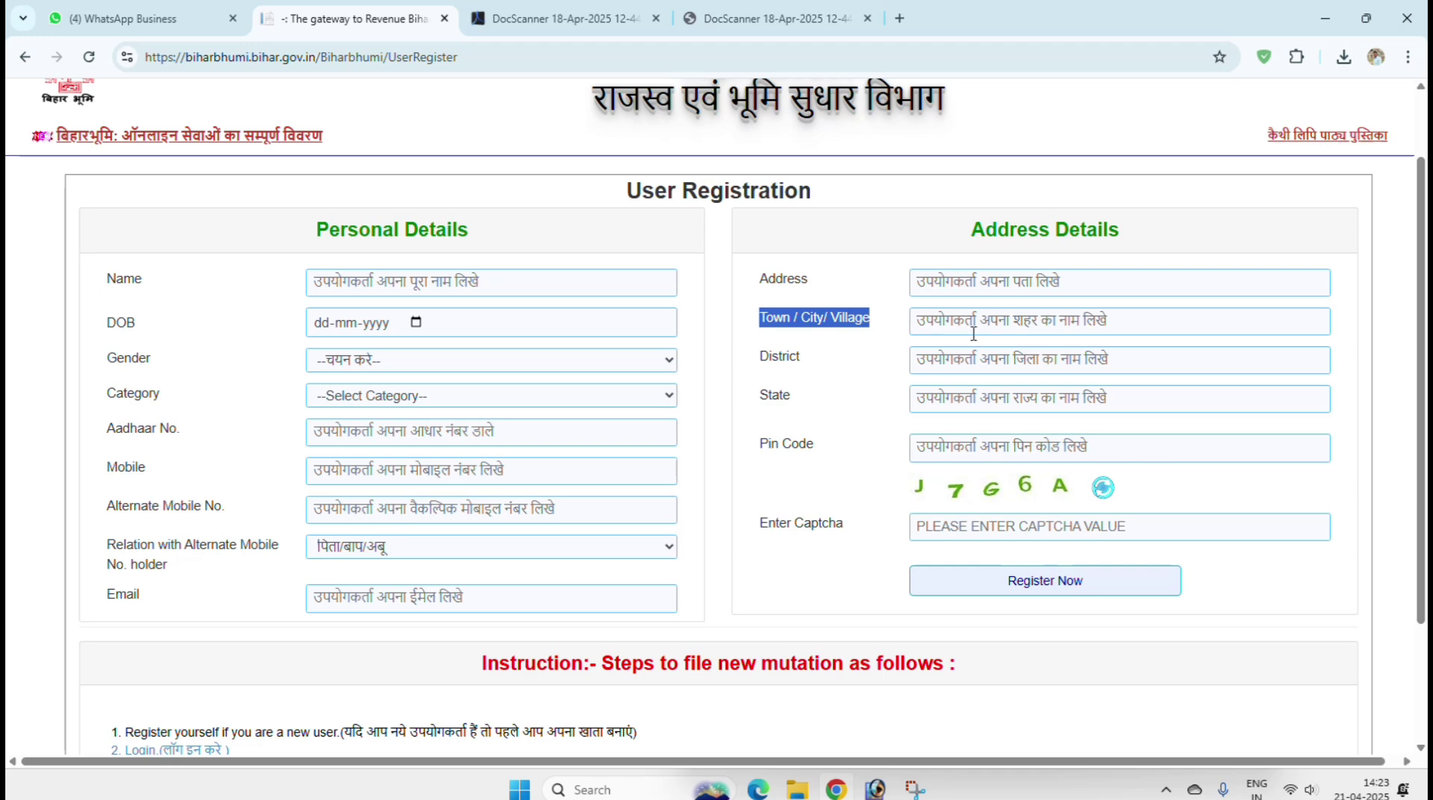
pyautogui.doubleClick(780, 358)
pyautogui.doubleClick(762, 397)
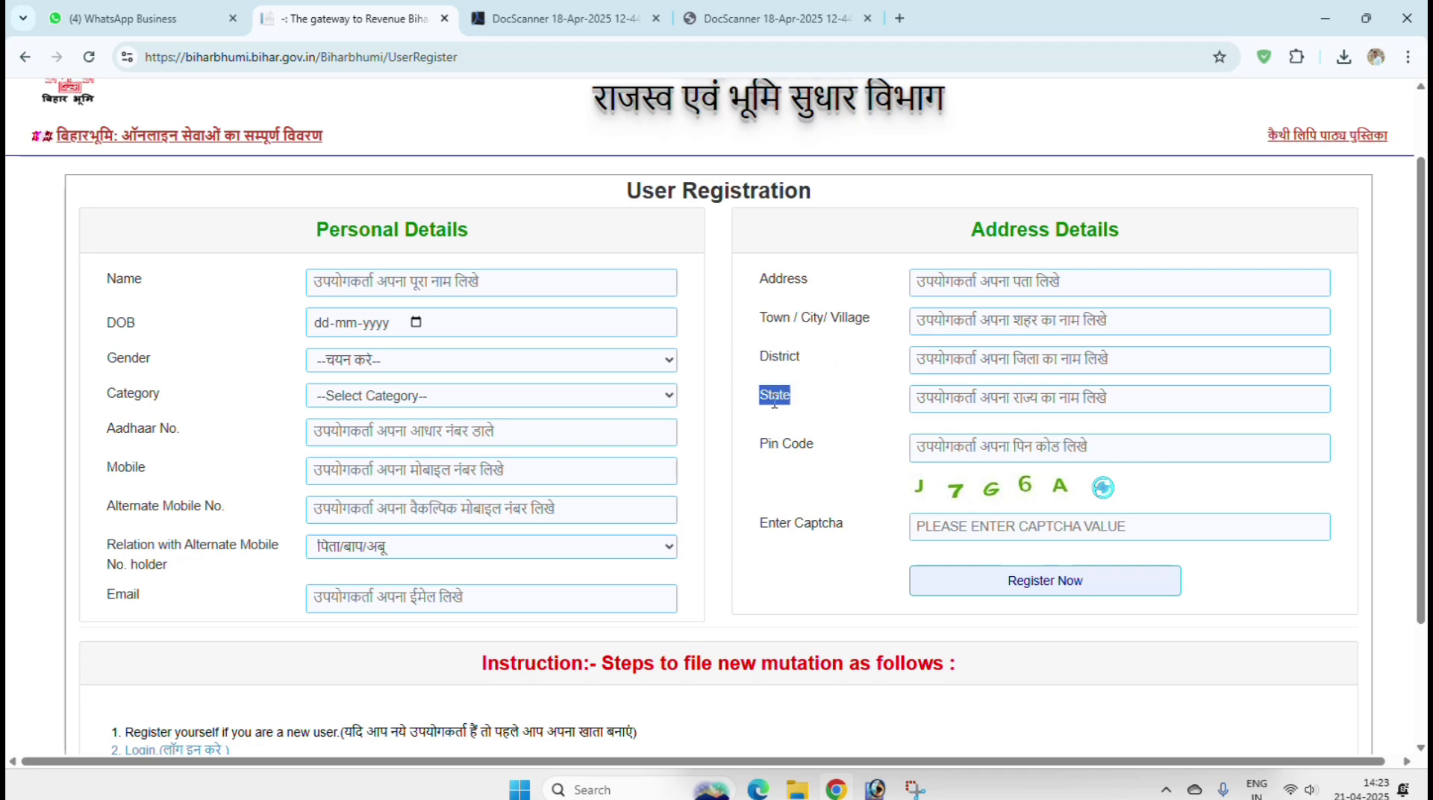
pyautogui.tripleClick(796, 444)
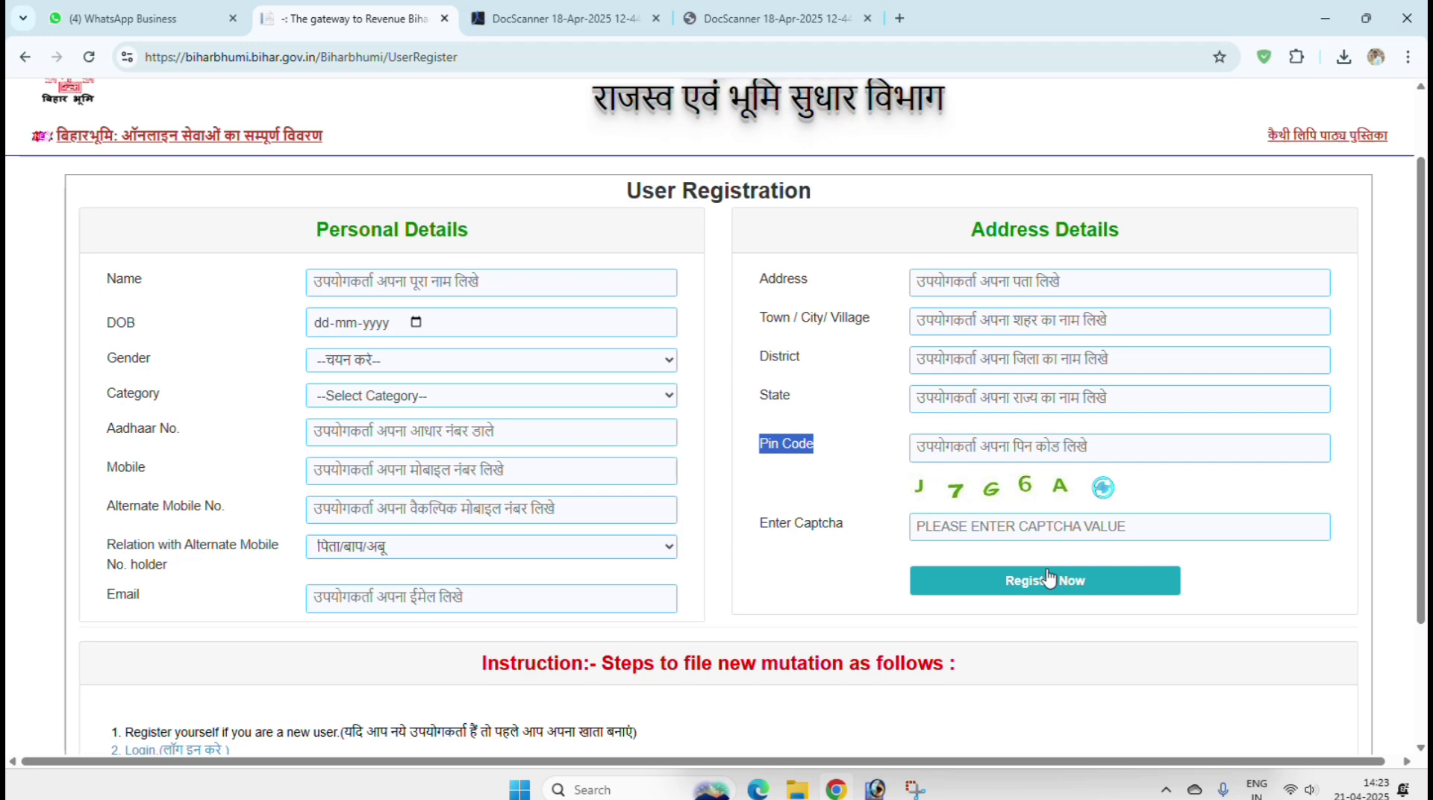
# - Return to the home page, dismiss the notice and reach the mutation login to enter the mobile number
pyautogui.scroll(2, 1048, 577)
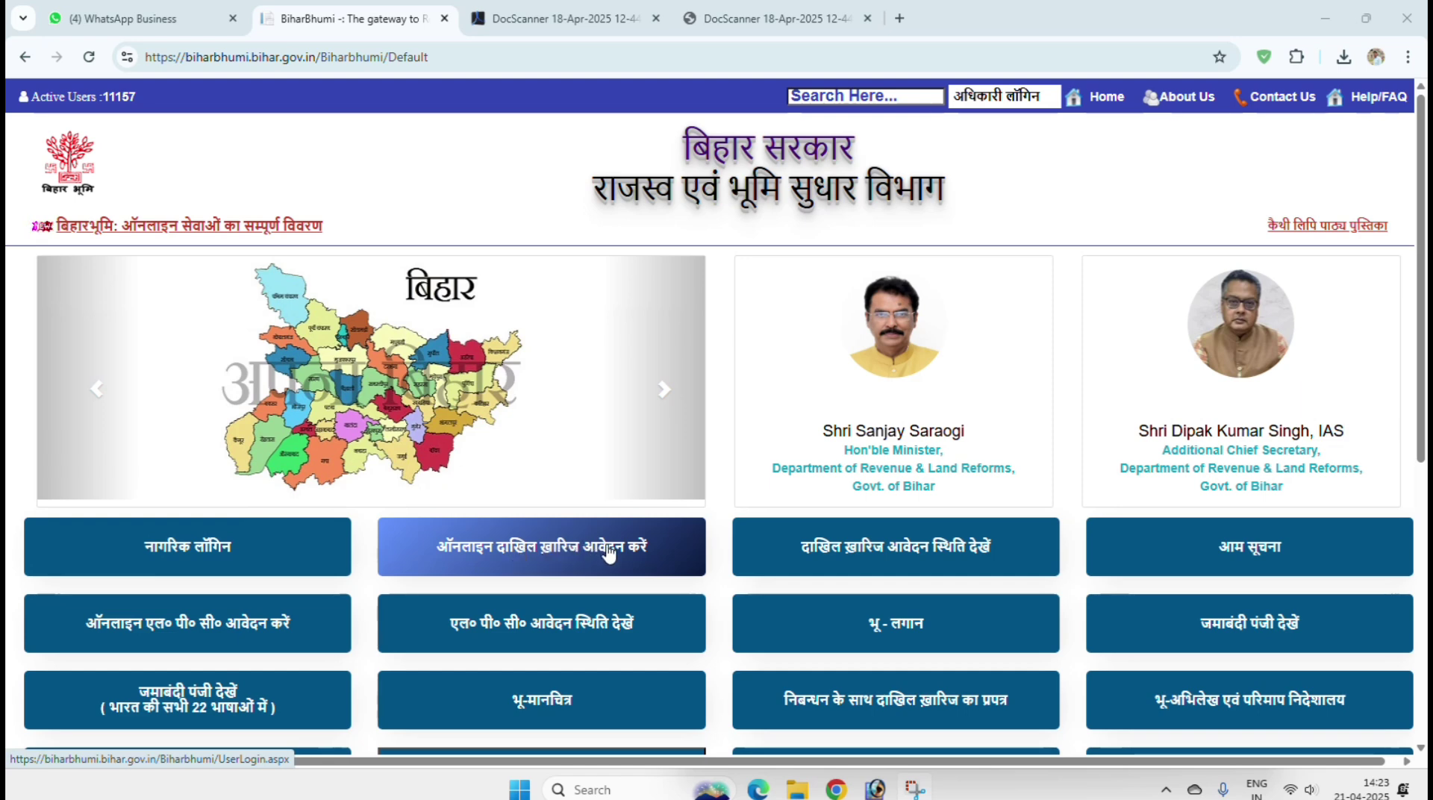
pyautogui.click(237, 543)
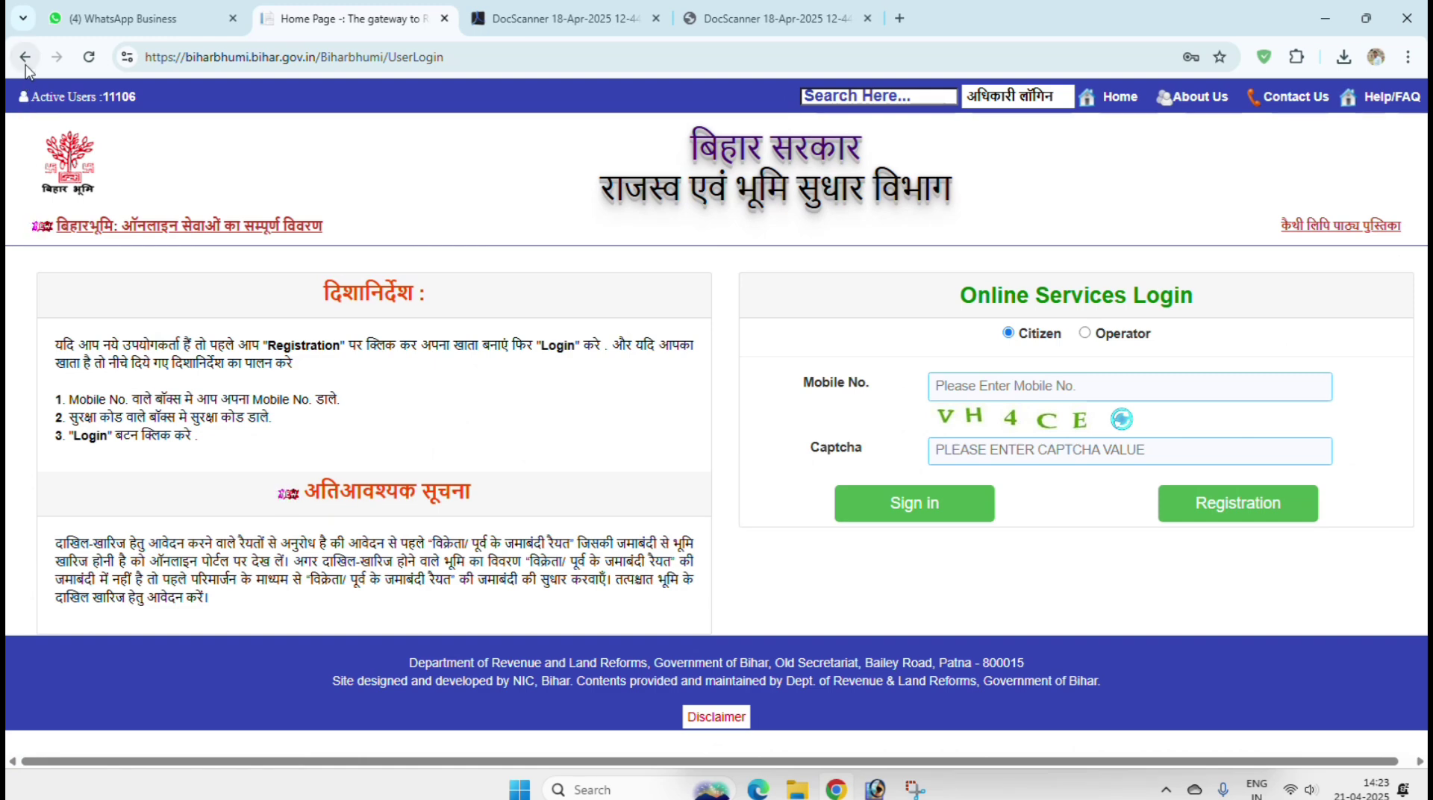
pyautogui.click(24, 57)
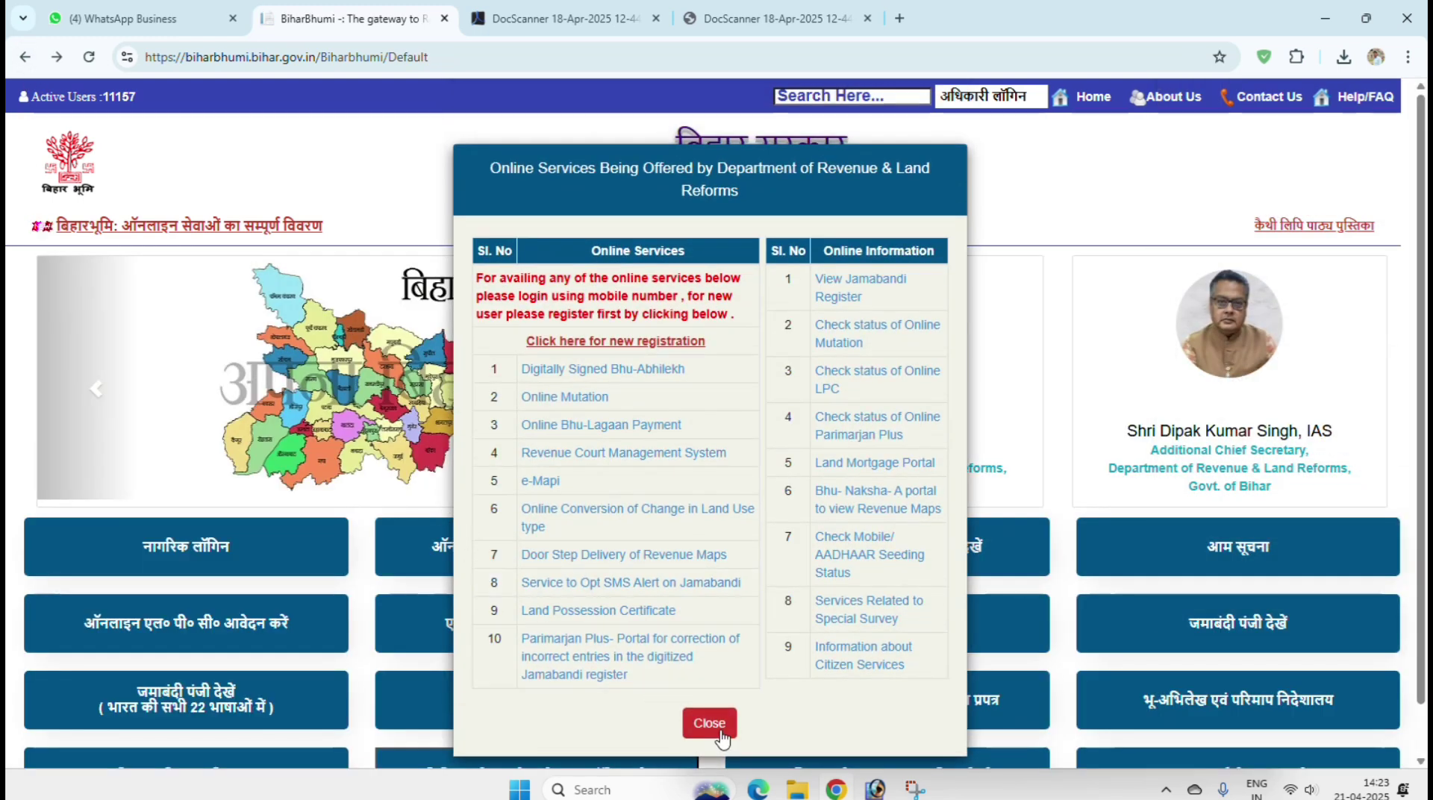
pyautogui.click(713, 722)
pyautogui.click(594, 560)
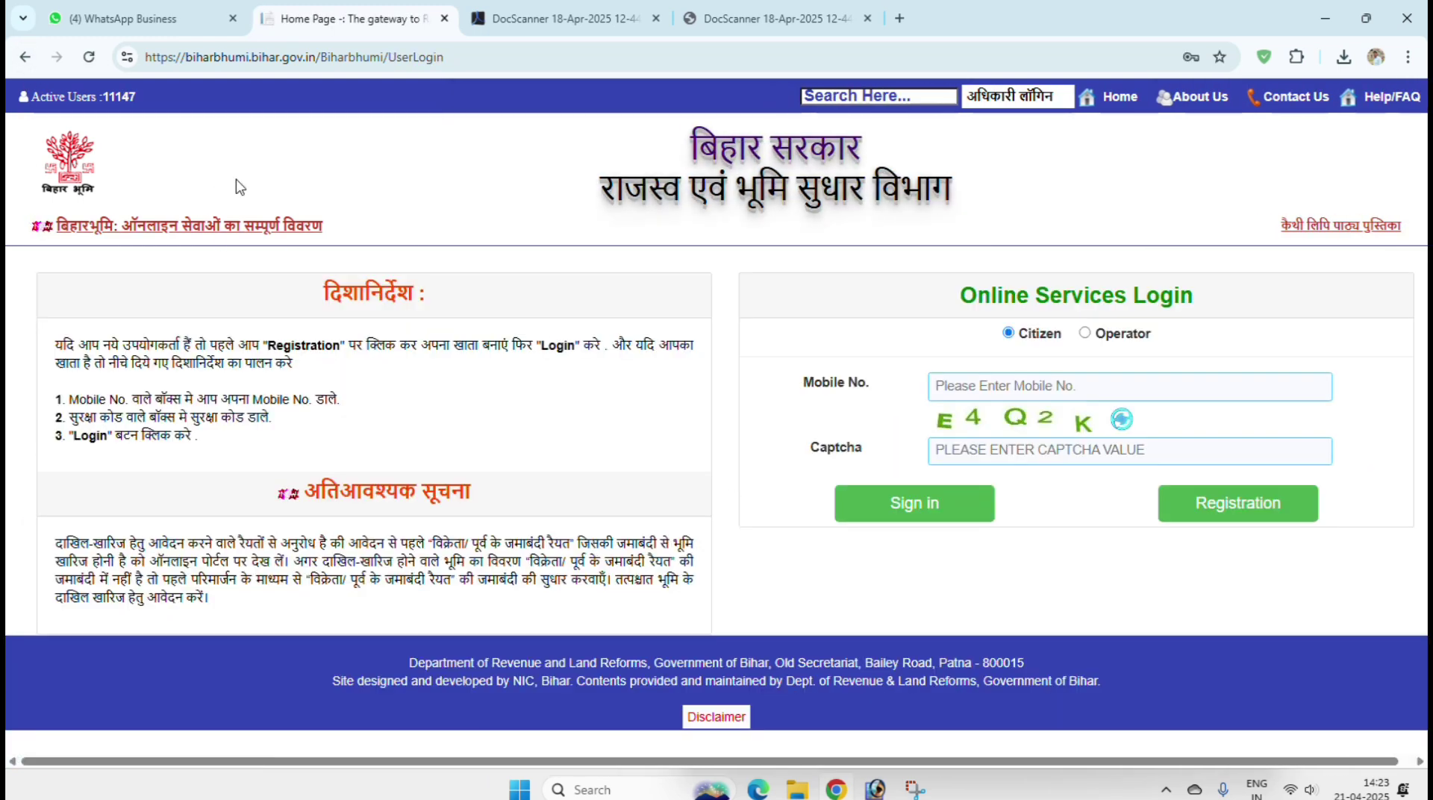
pyautogui.click(1050, 377)
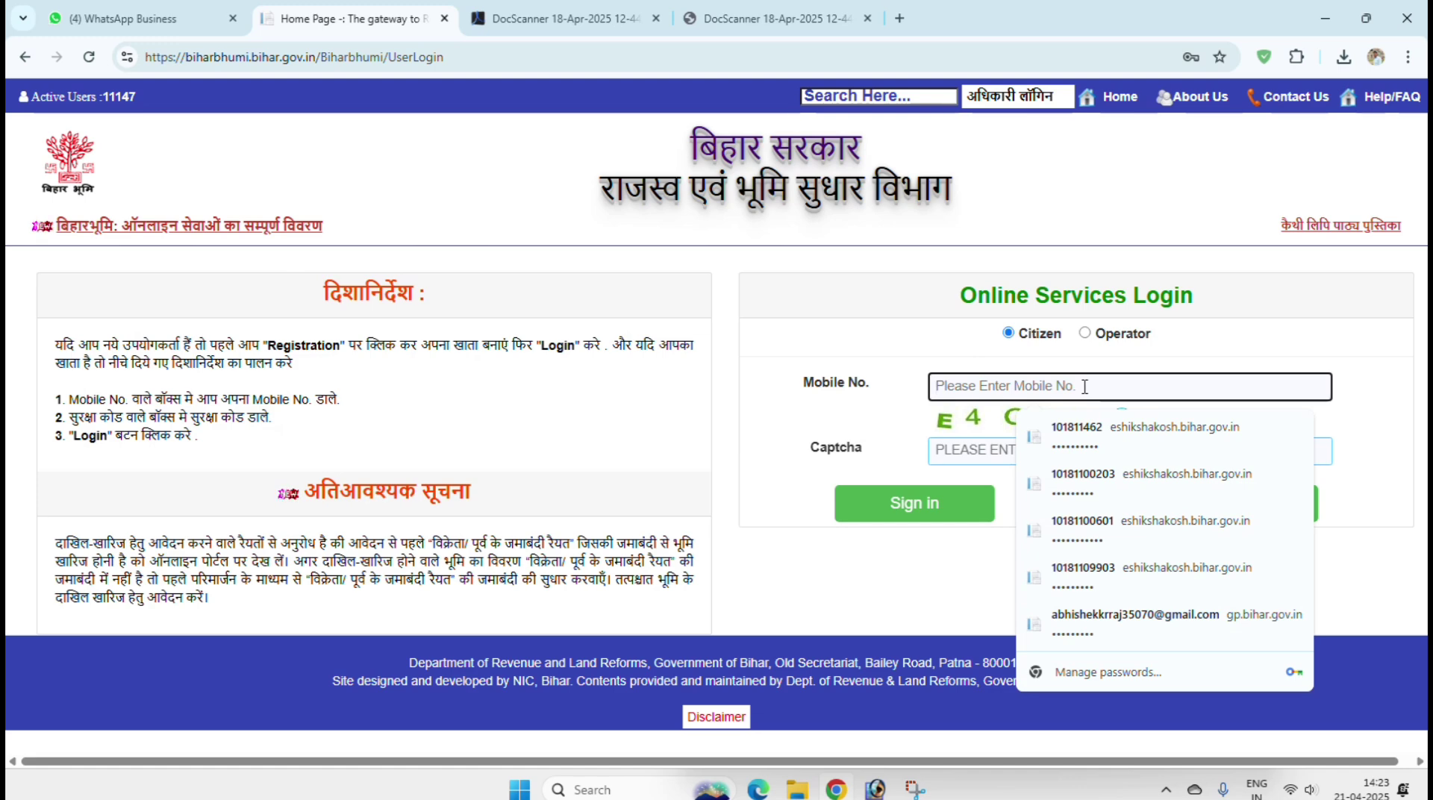
pyautogui.click(893, 359)
pyautogui.doubleClick(815, 383)
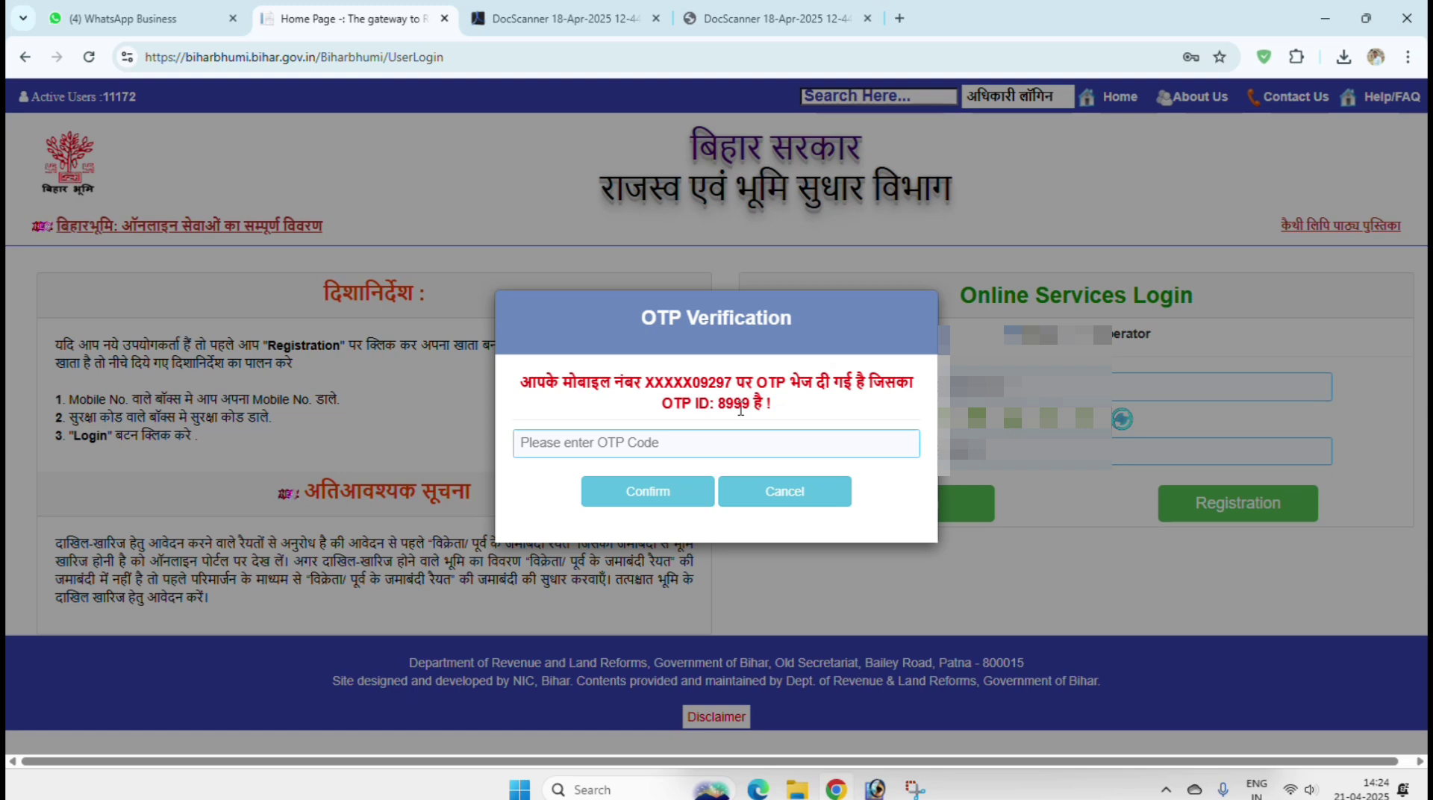
# - Enter the received OTP code and confirm it to reach the user dashboard
pyautogui.click(672, 445)
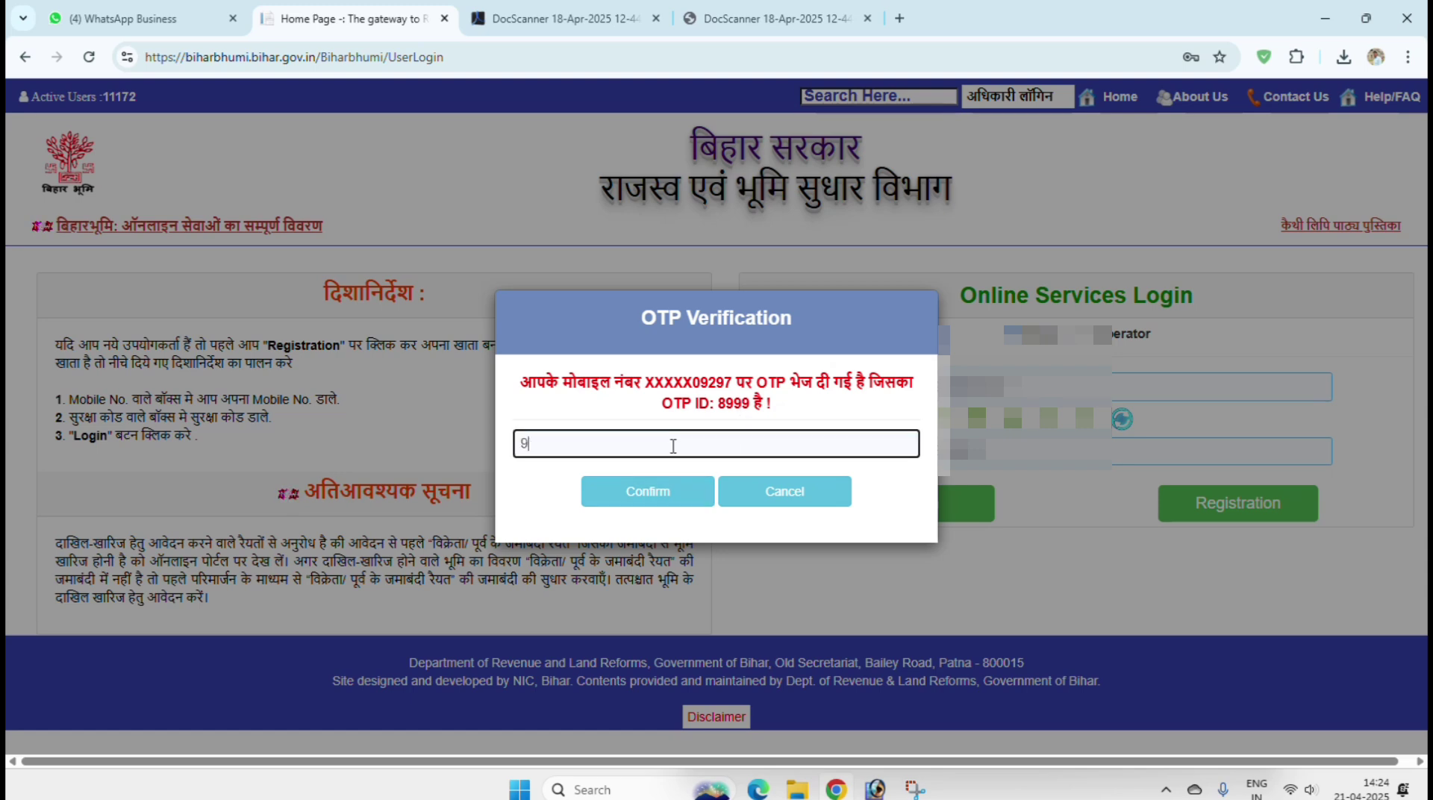
pyautogui.click(650, 492)
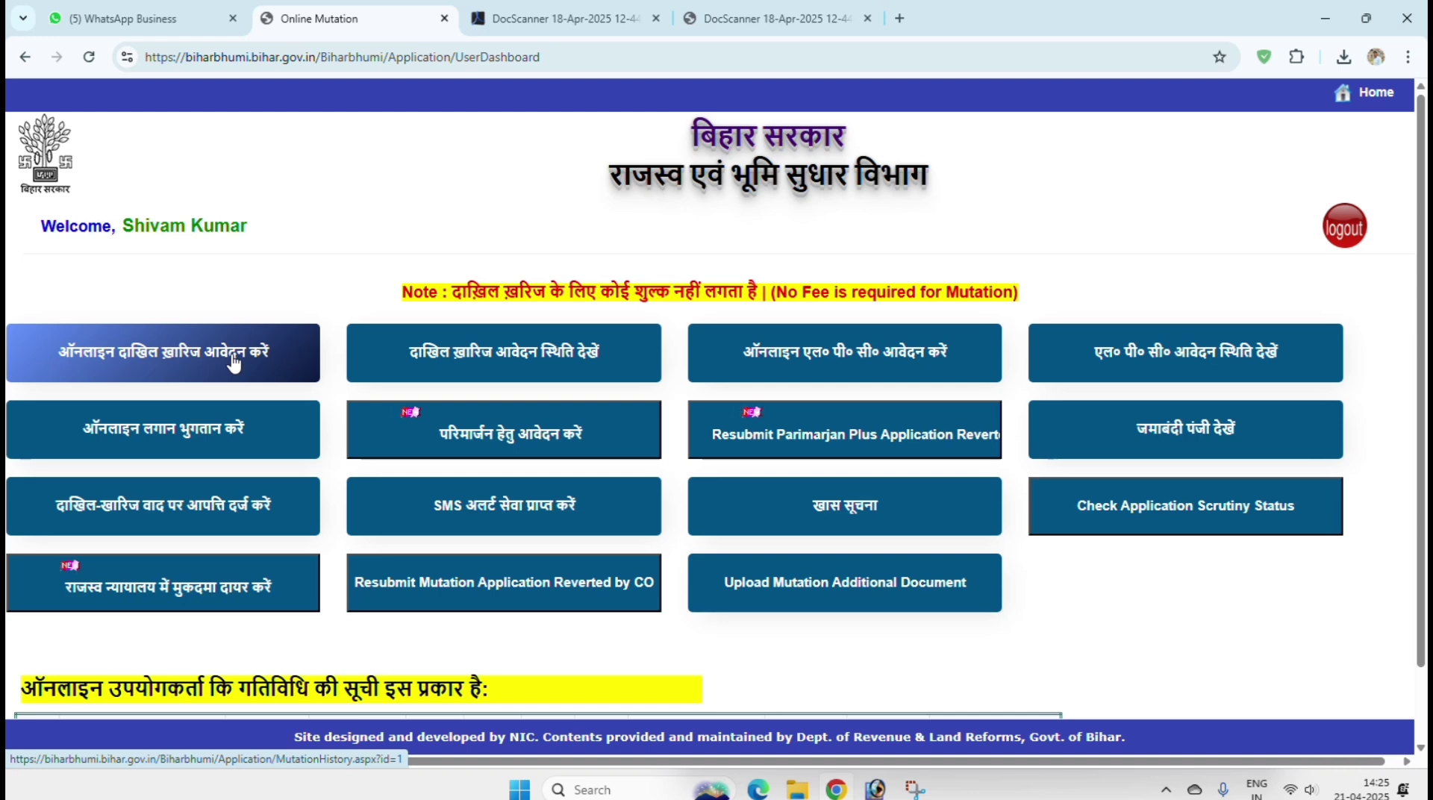
# - Start a new mutation application and choose the district and Mahnar circle from the dropdowns
pyautogui.click(231, 355)
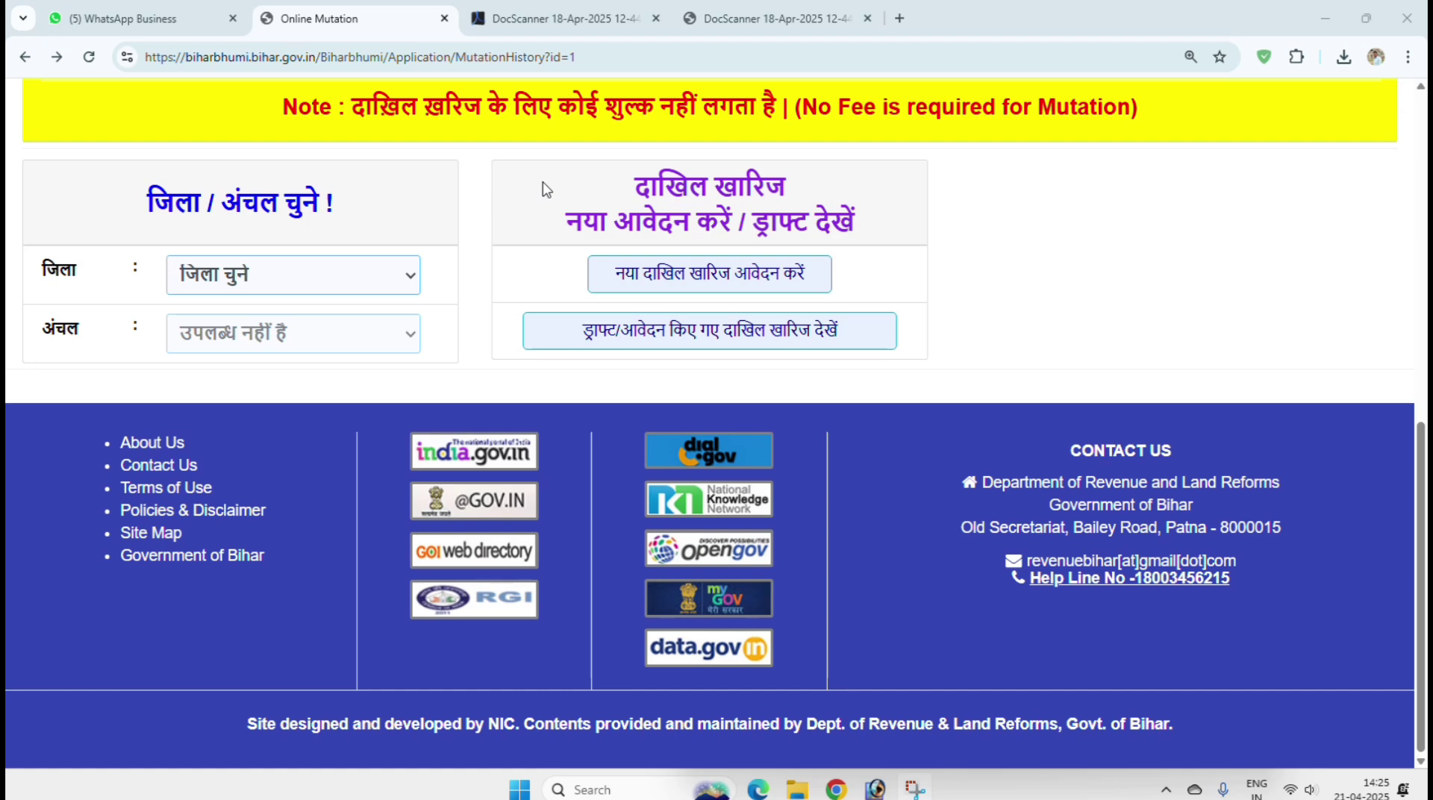
pyautogui.tripleClick(165, 213)
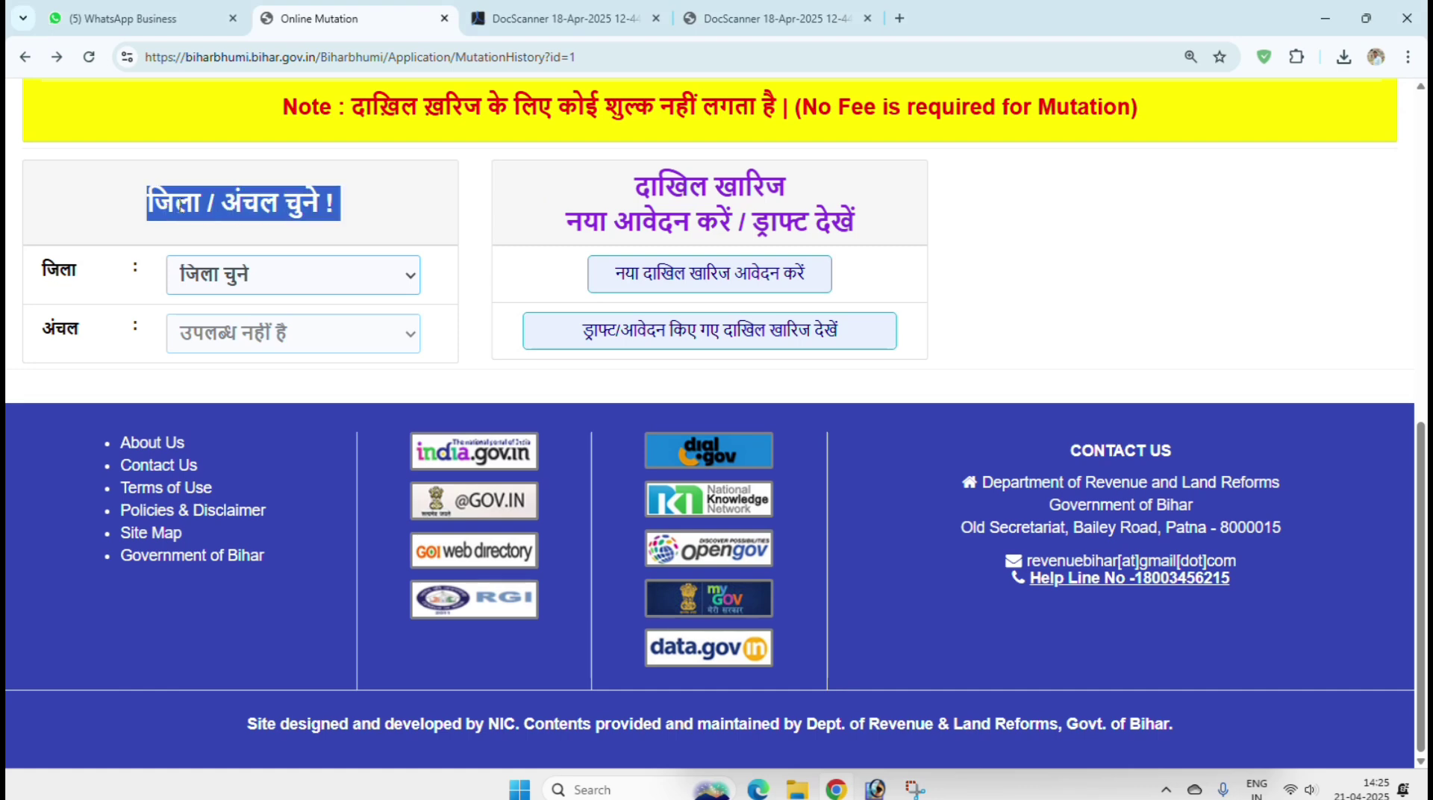
pyautogui.doubleClick(259, 211)
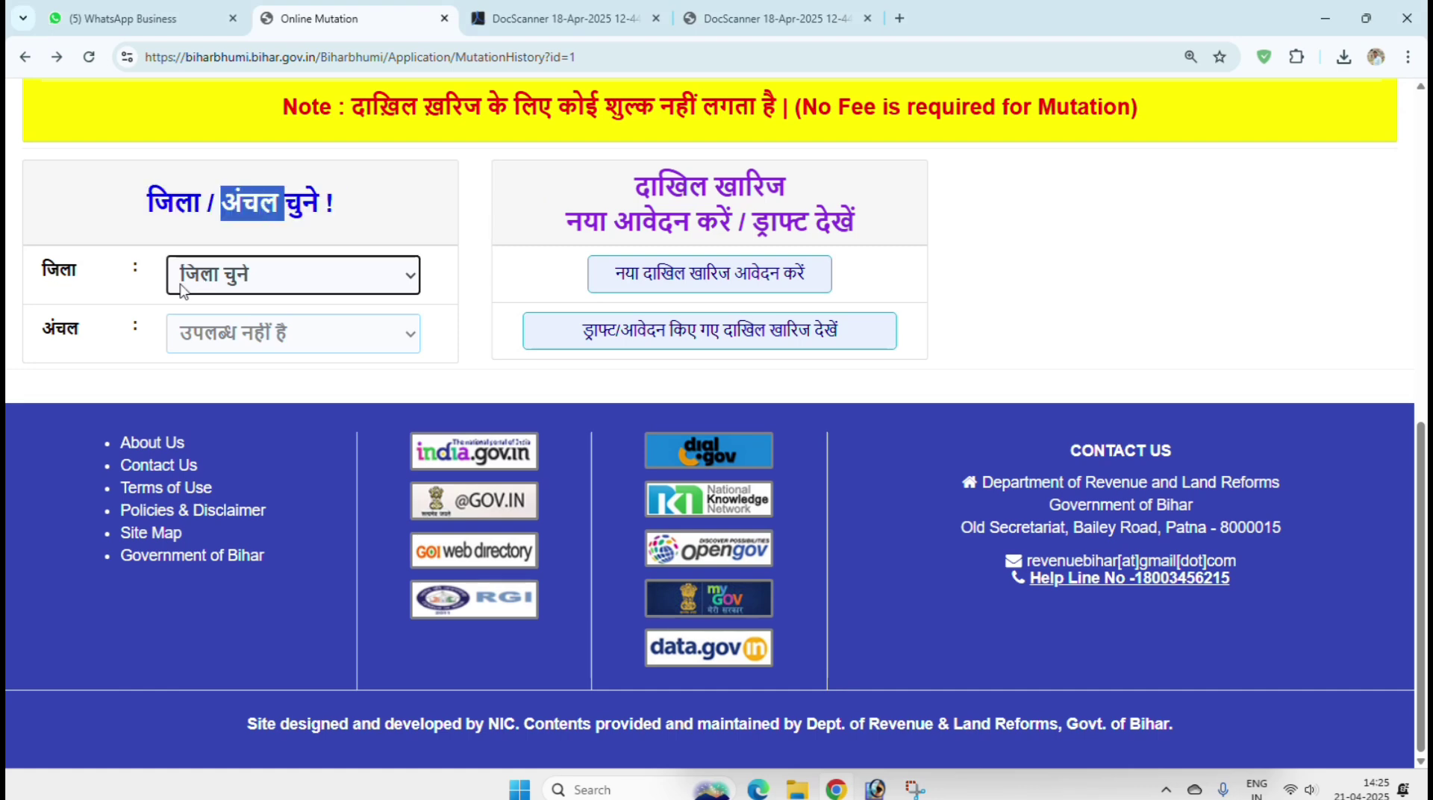
pyautogui.doubleClick(60, 329)
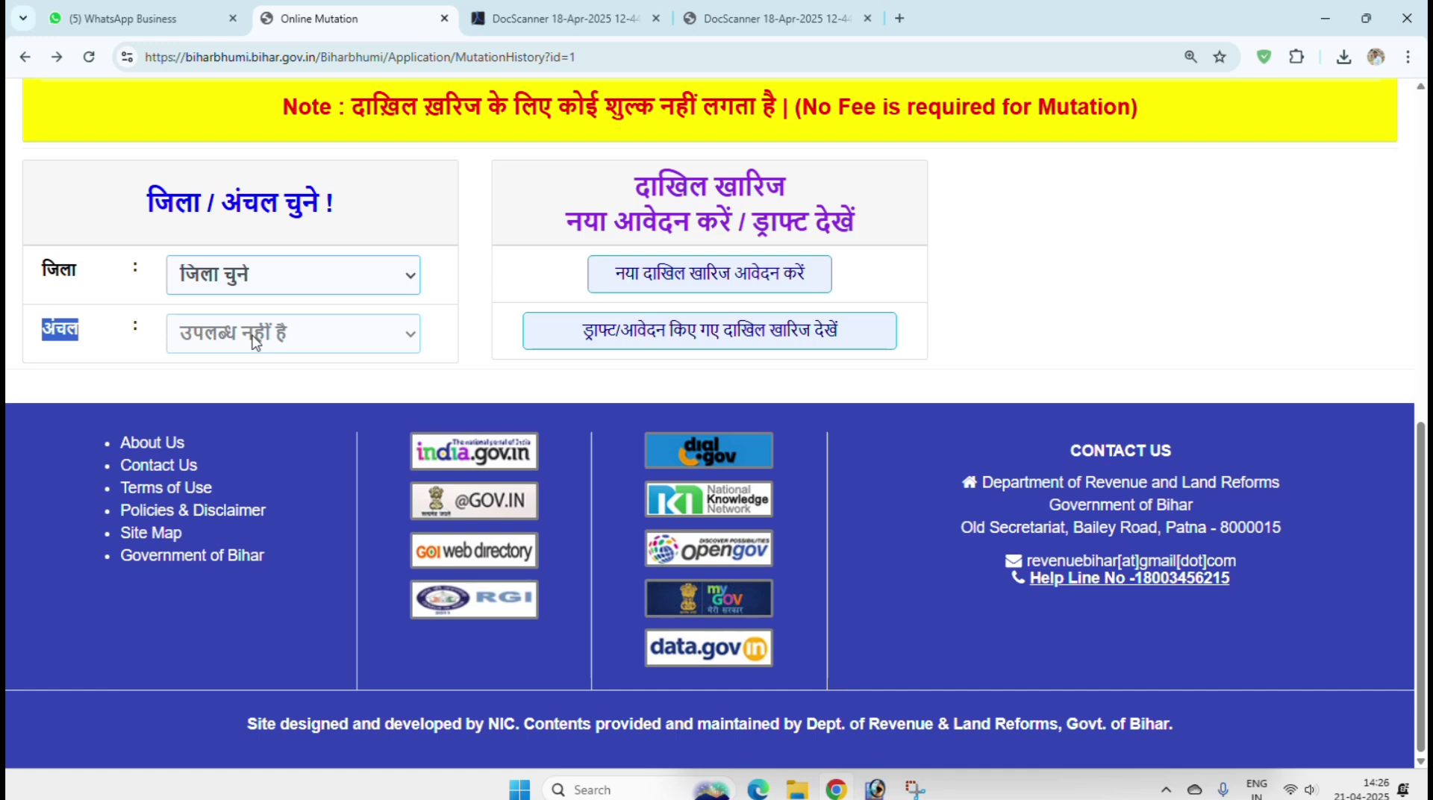
pyautogui.click(200, 278)
pyautogui.click(224, 281)
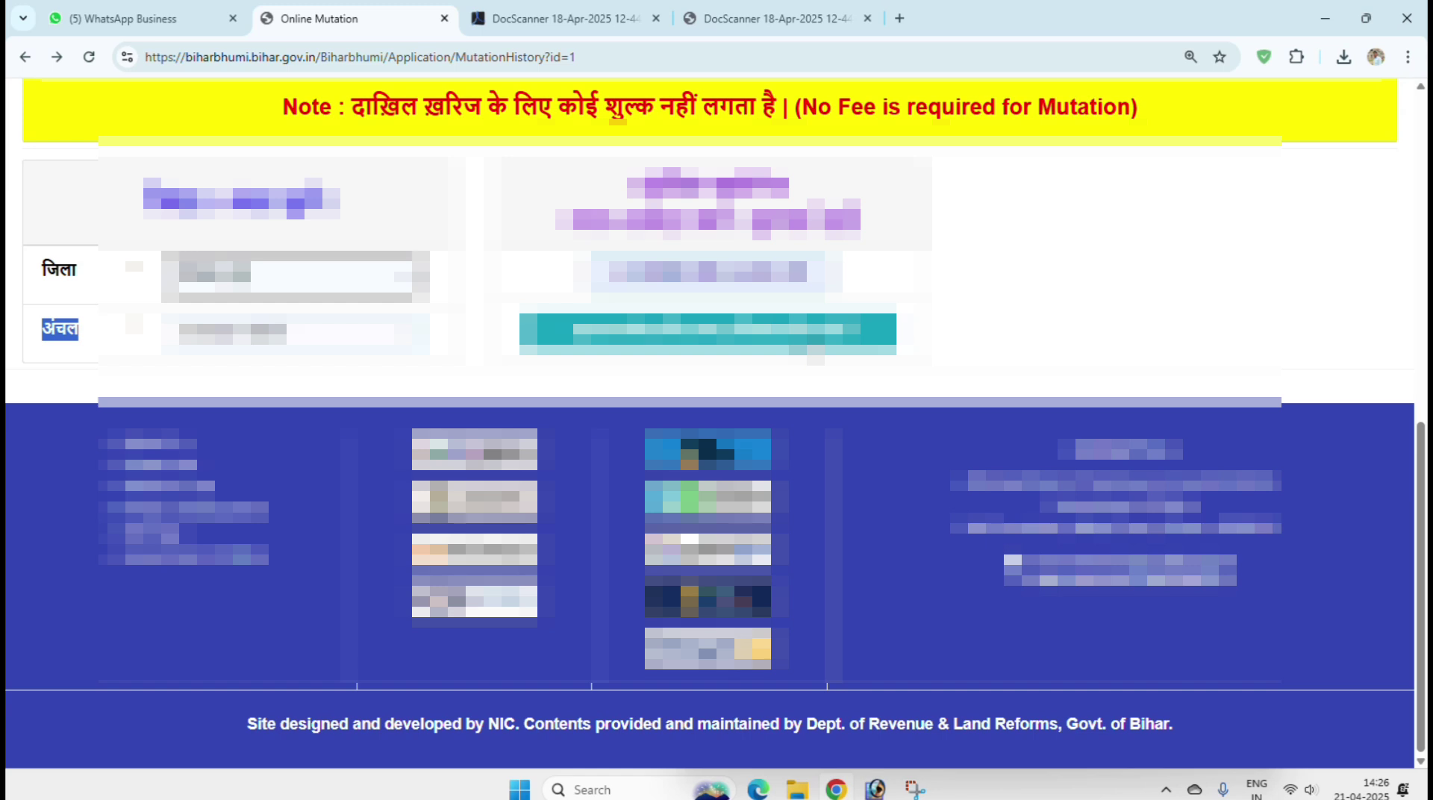
pyautogui.click(224, 288)
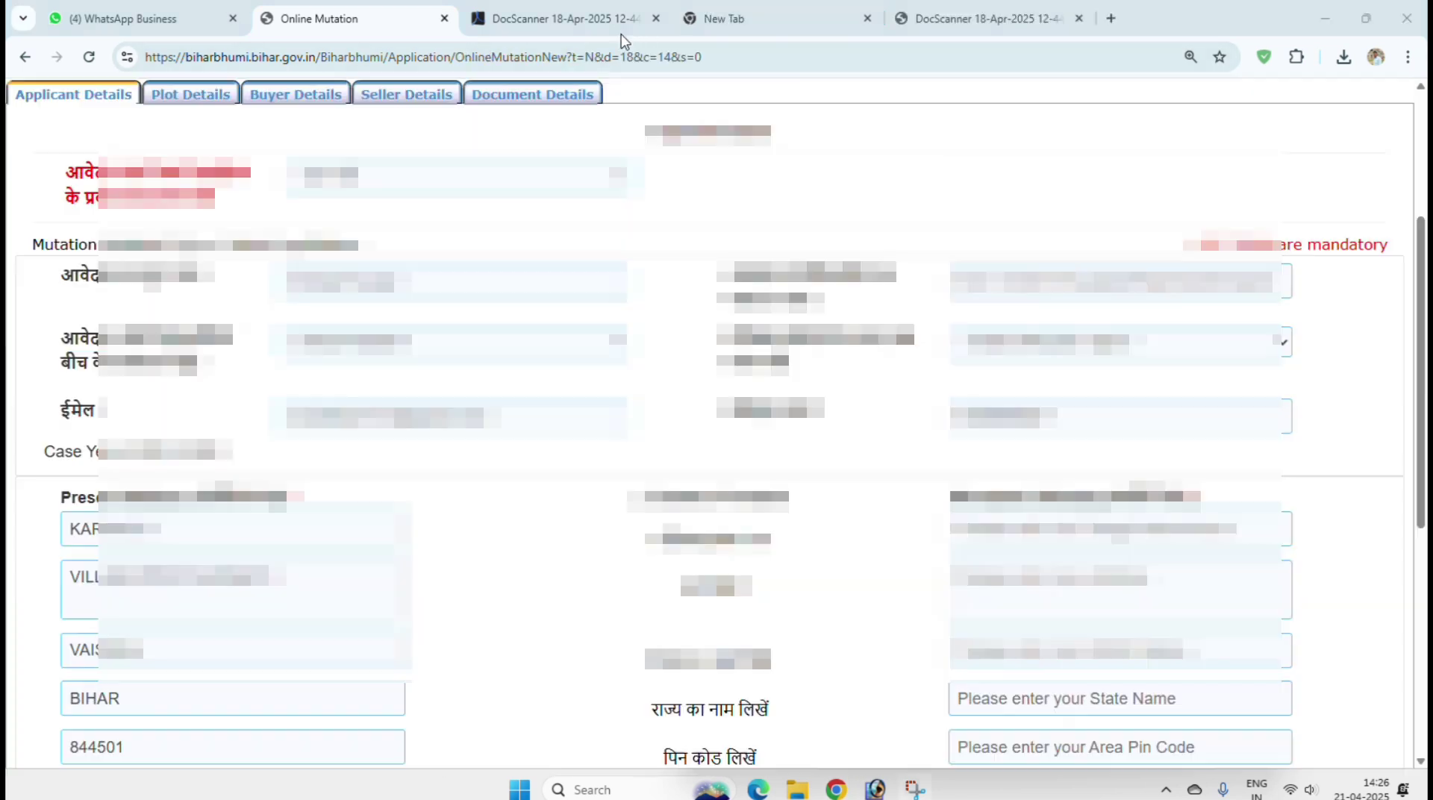
pyautogui.scroll(1, 716, 417)
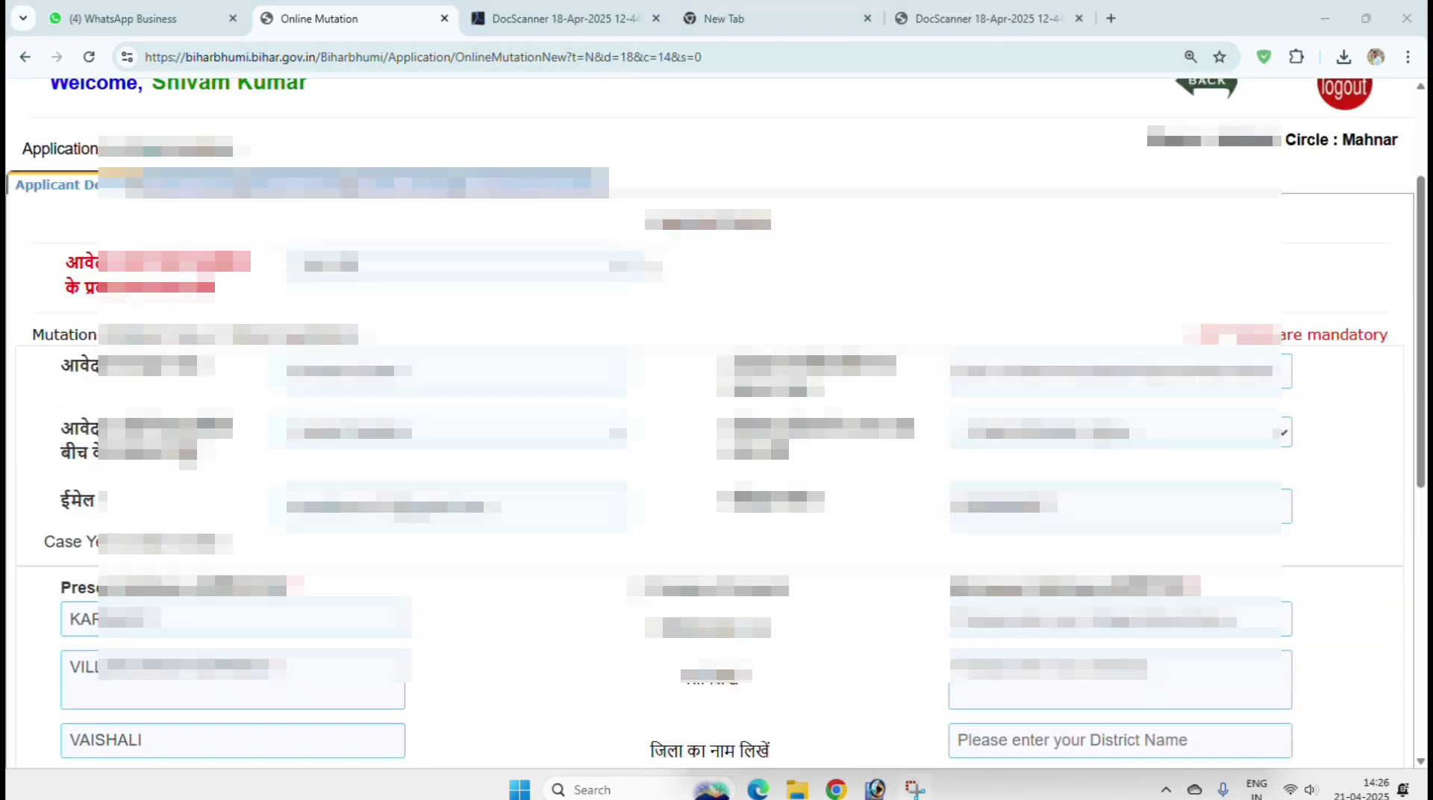
# - Set the applicant type to 'आवेदक स्वयं क्रेता है'
pyautogui.scroll(1, 717, 418)
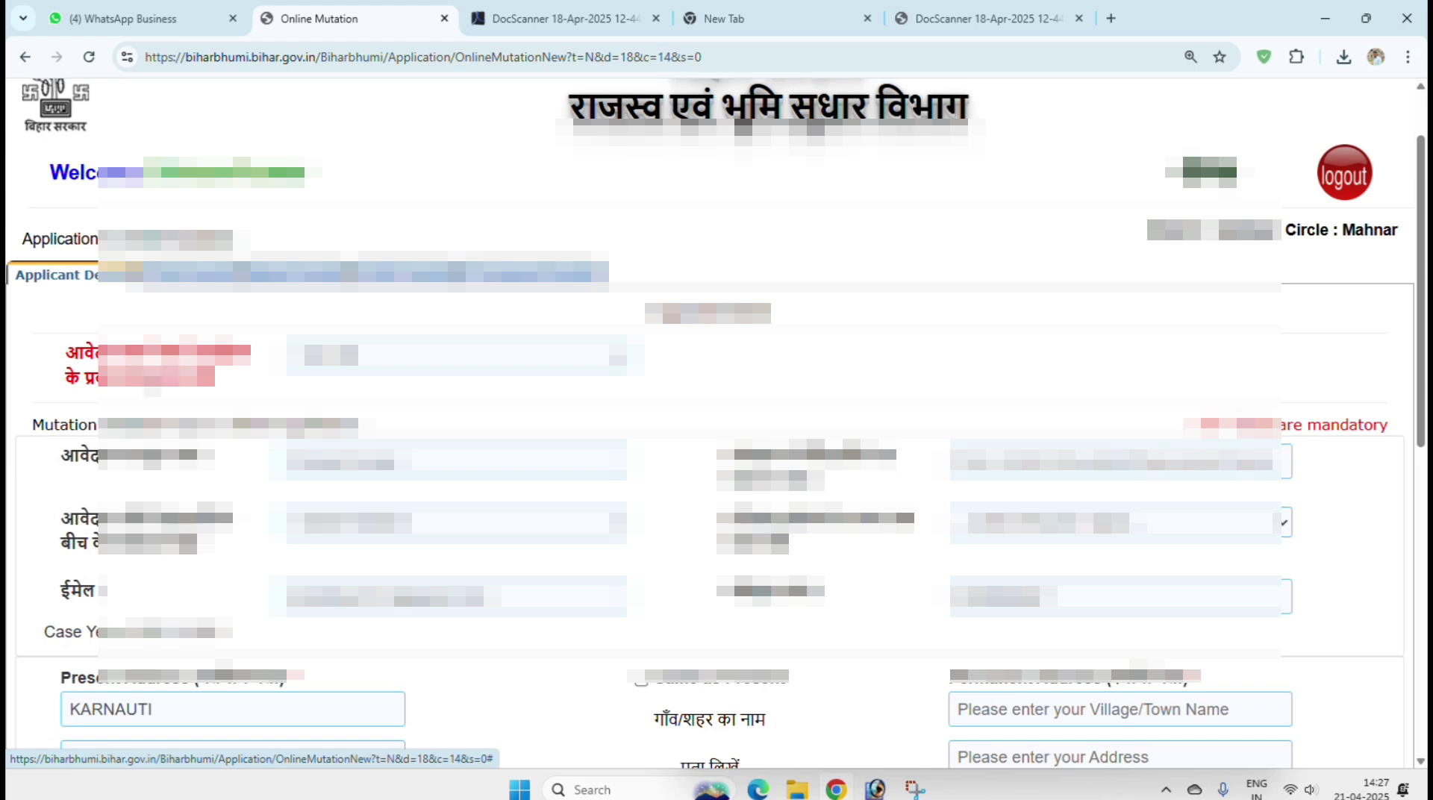
pyautogui.write('VILLAGE POST KARNAUTI')
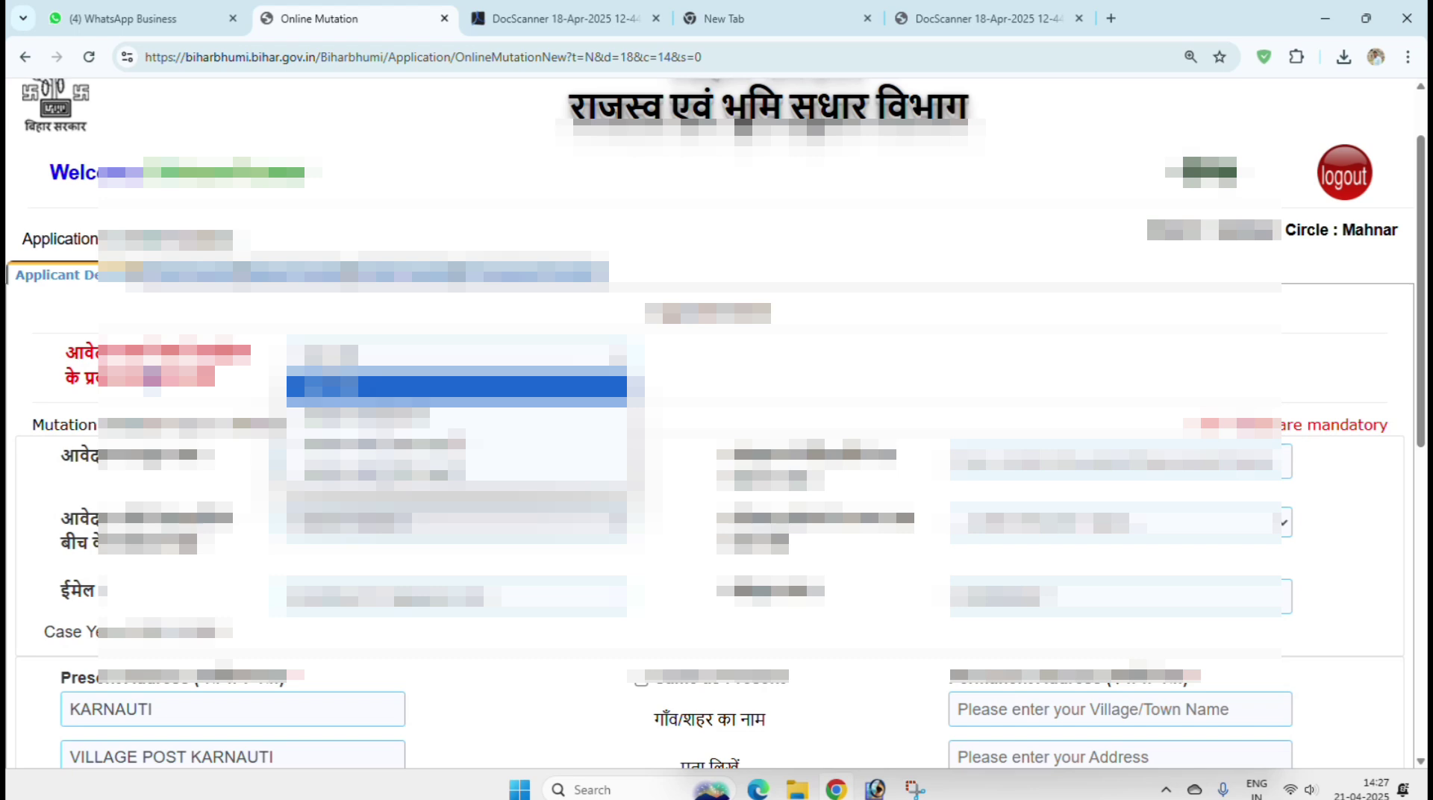
pyautogui.press('Down')
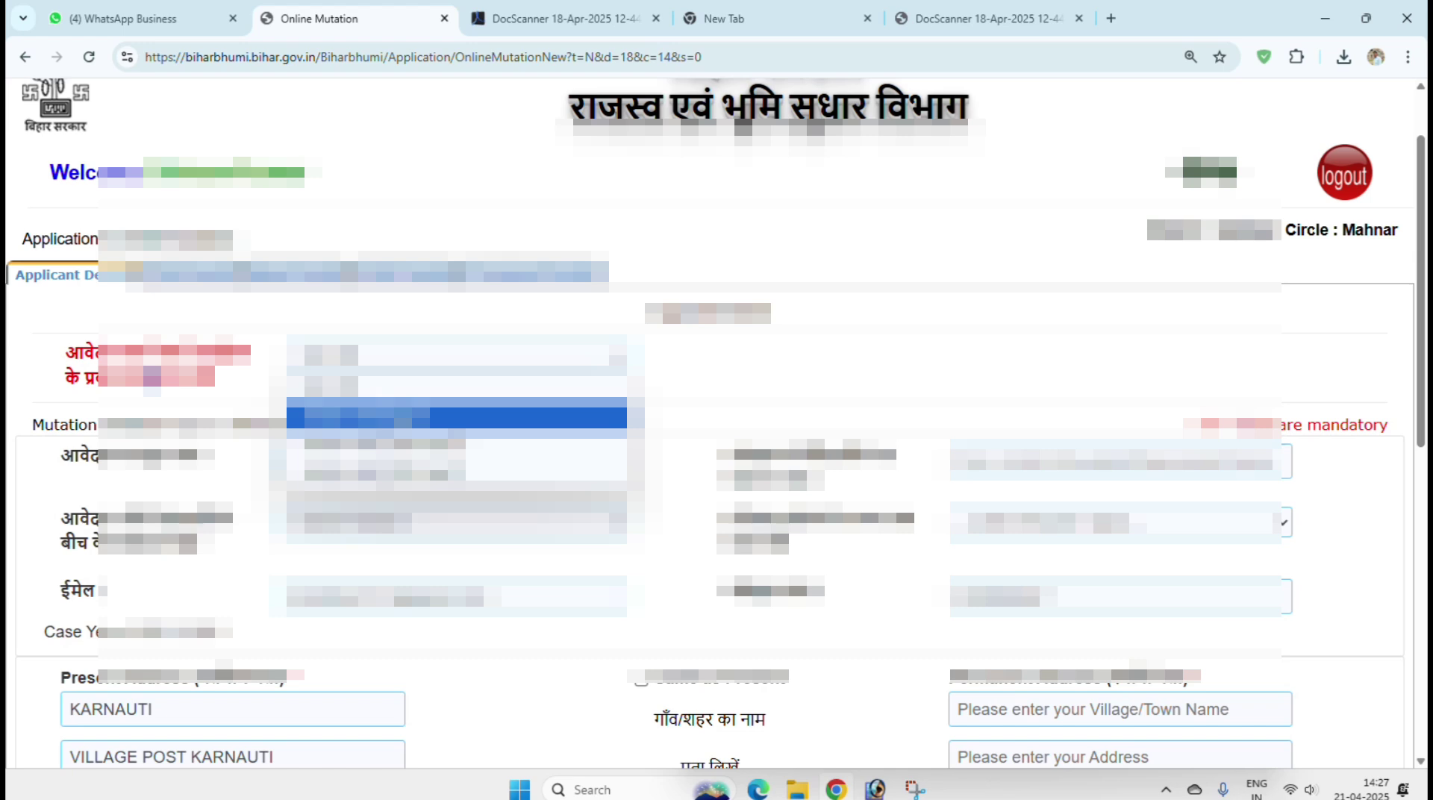
pyautogui.press('Return')
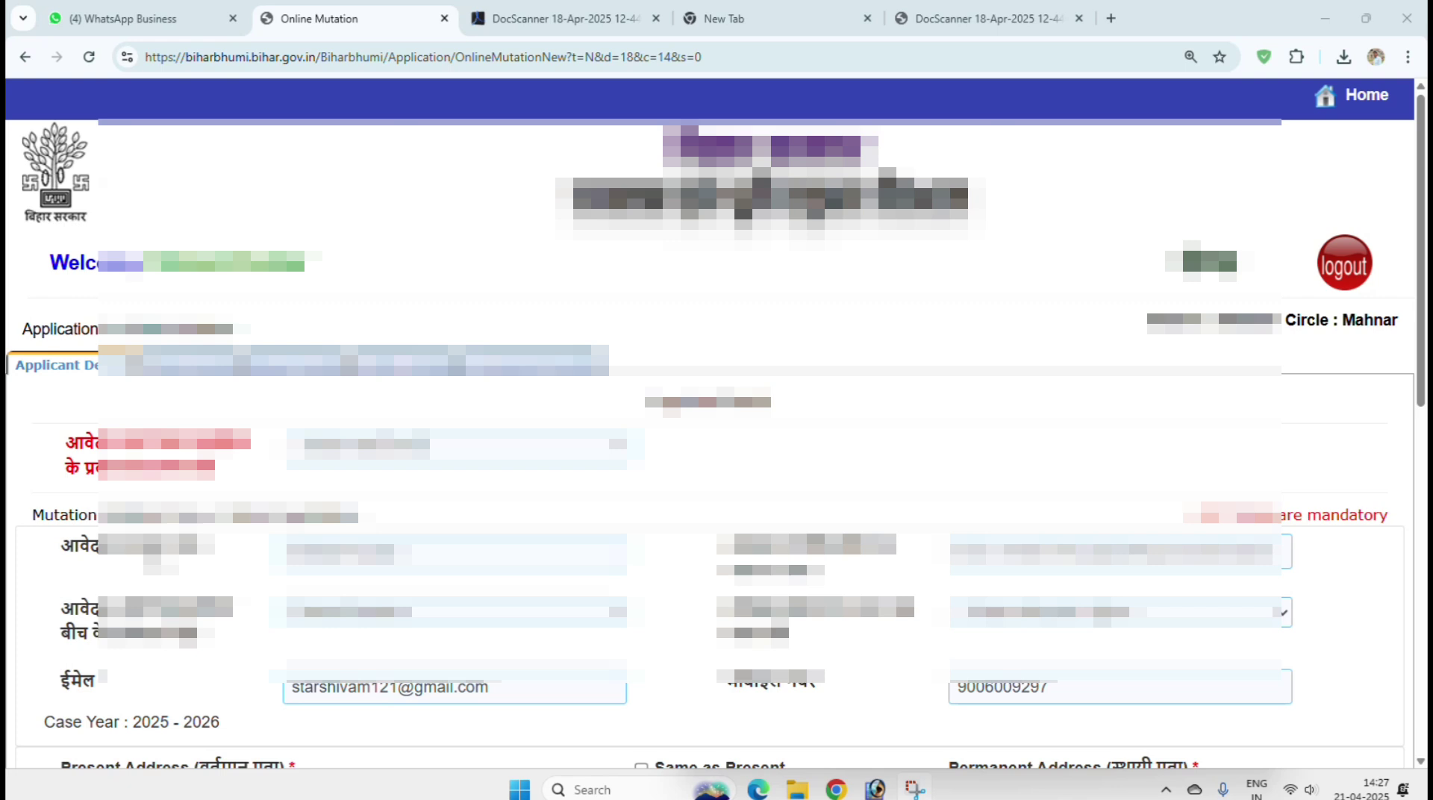
# - Choose the applicant's relationship to the buyer from its dropdown
pyautogui.moveTo(179, 556); pyautogui.dragTo(61, 549)
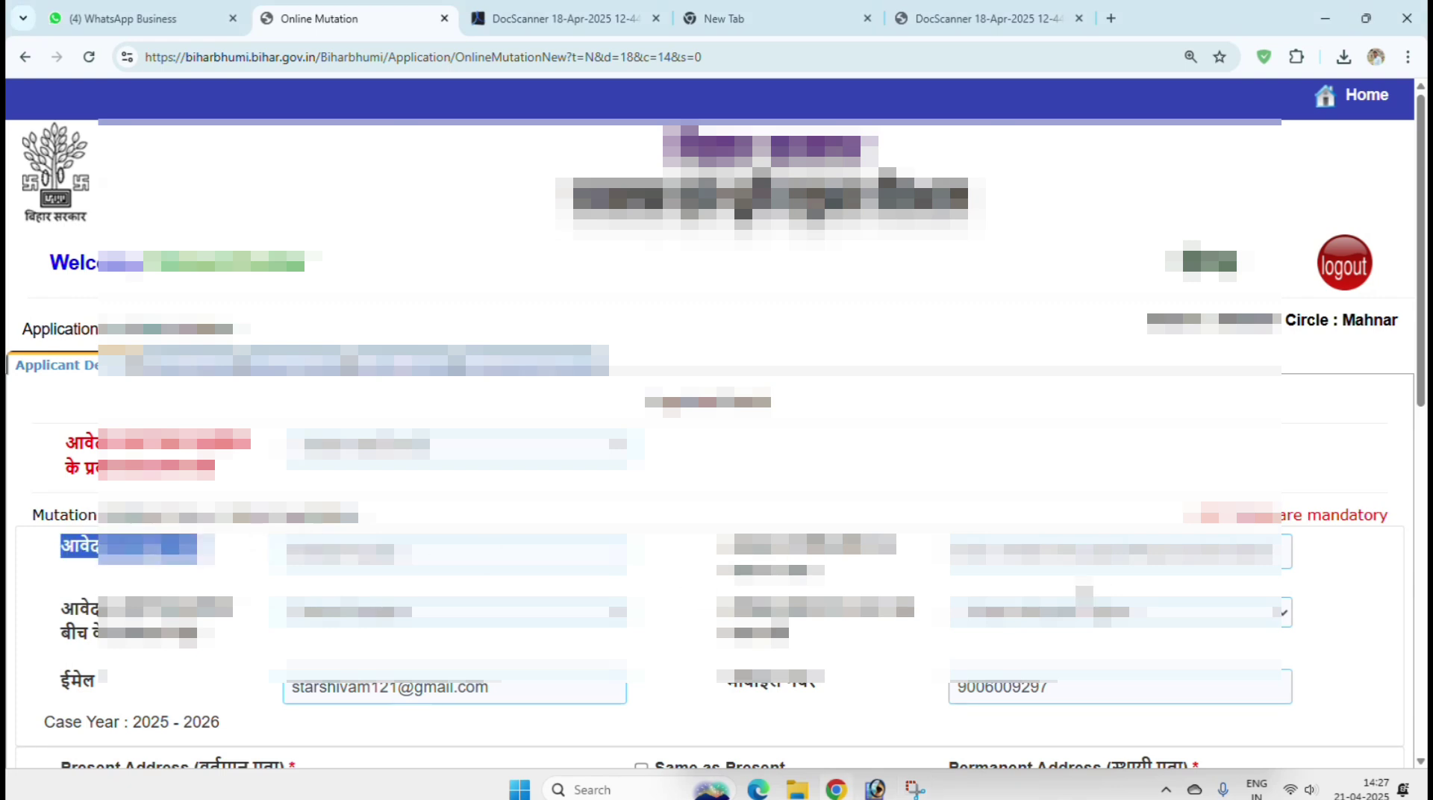
pyautogui.tripleClick(824, 550)
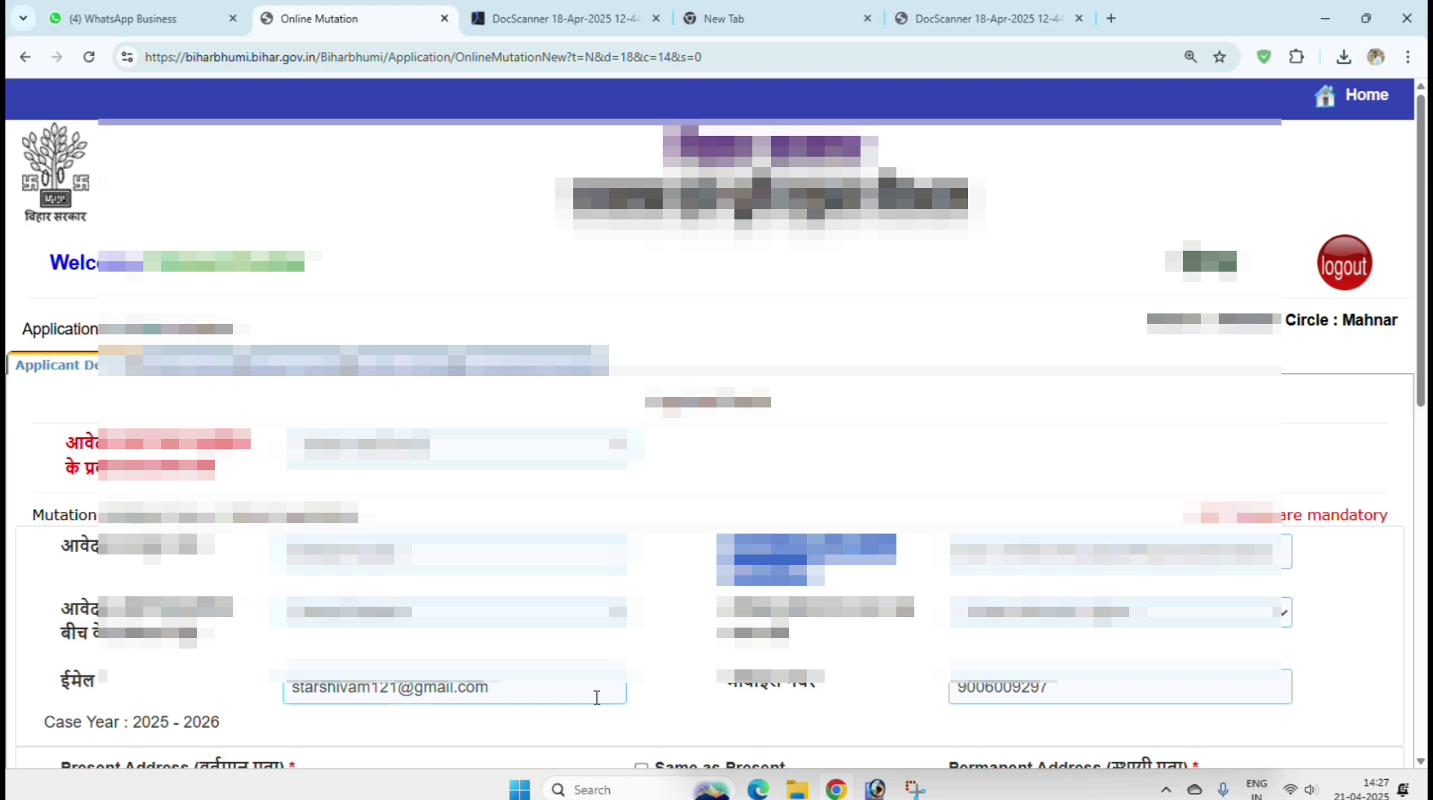
pyautogui.tripleClick(116, 606)
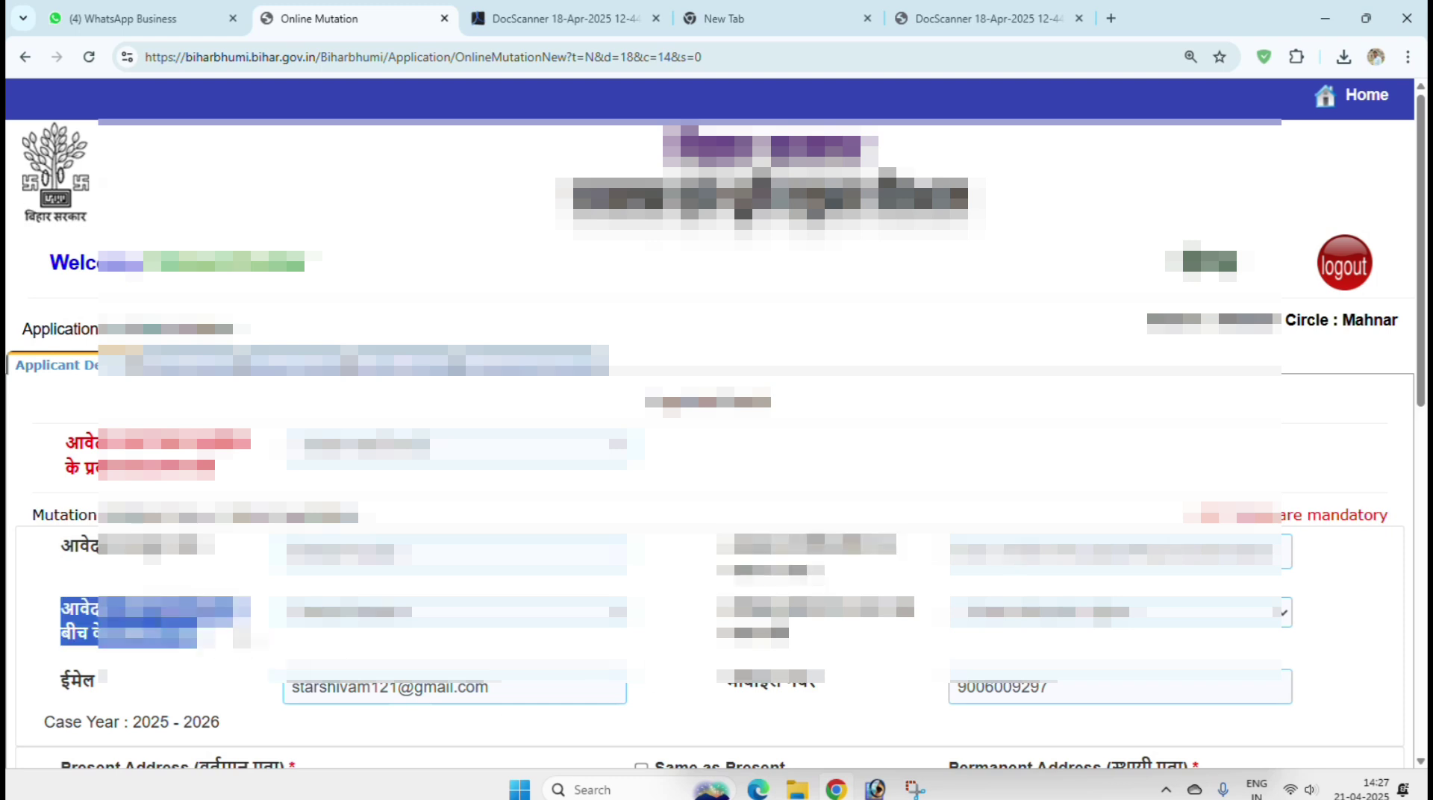
pyautogui.click(325, 619)
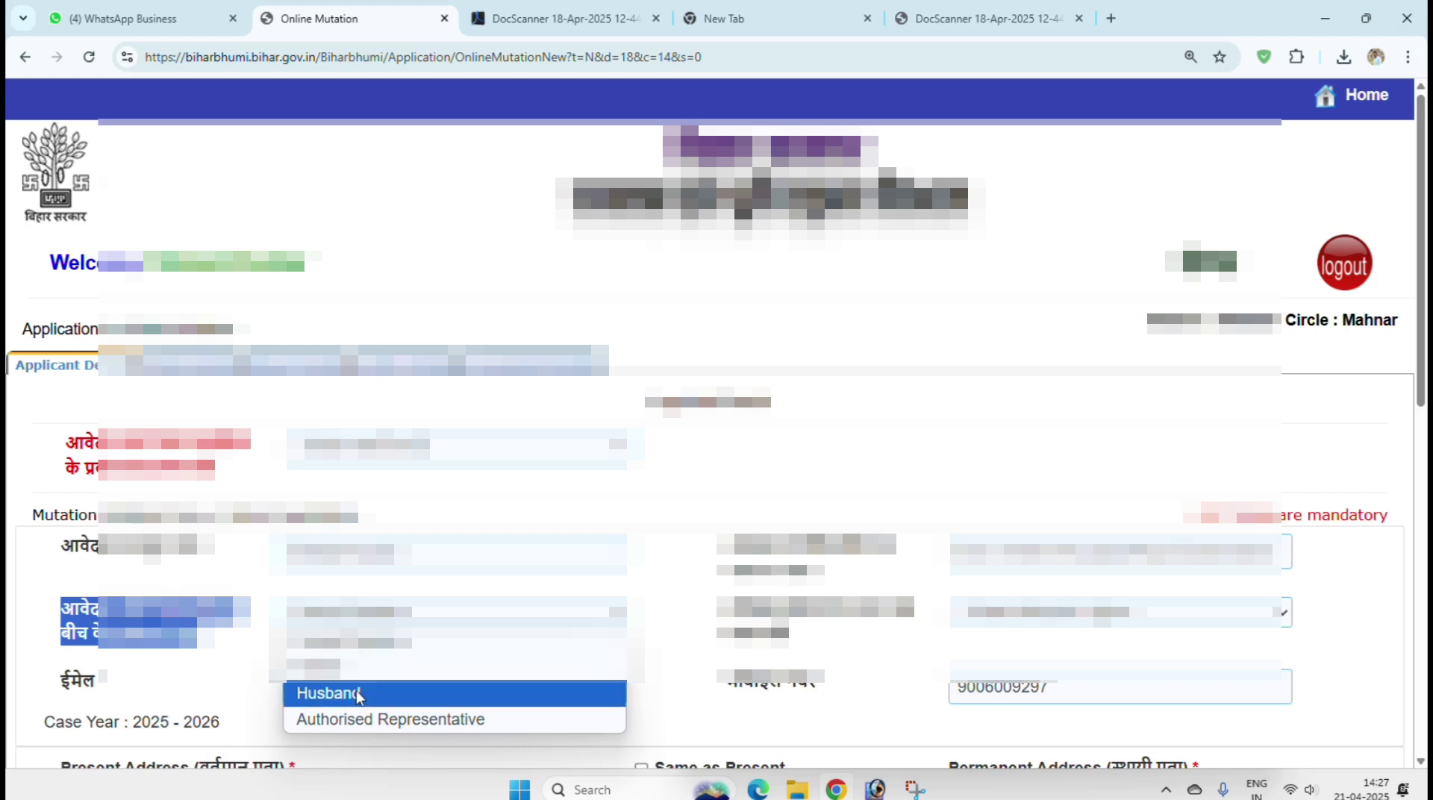
pyautogui.click(358, 667)
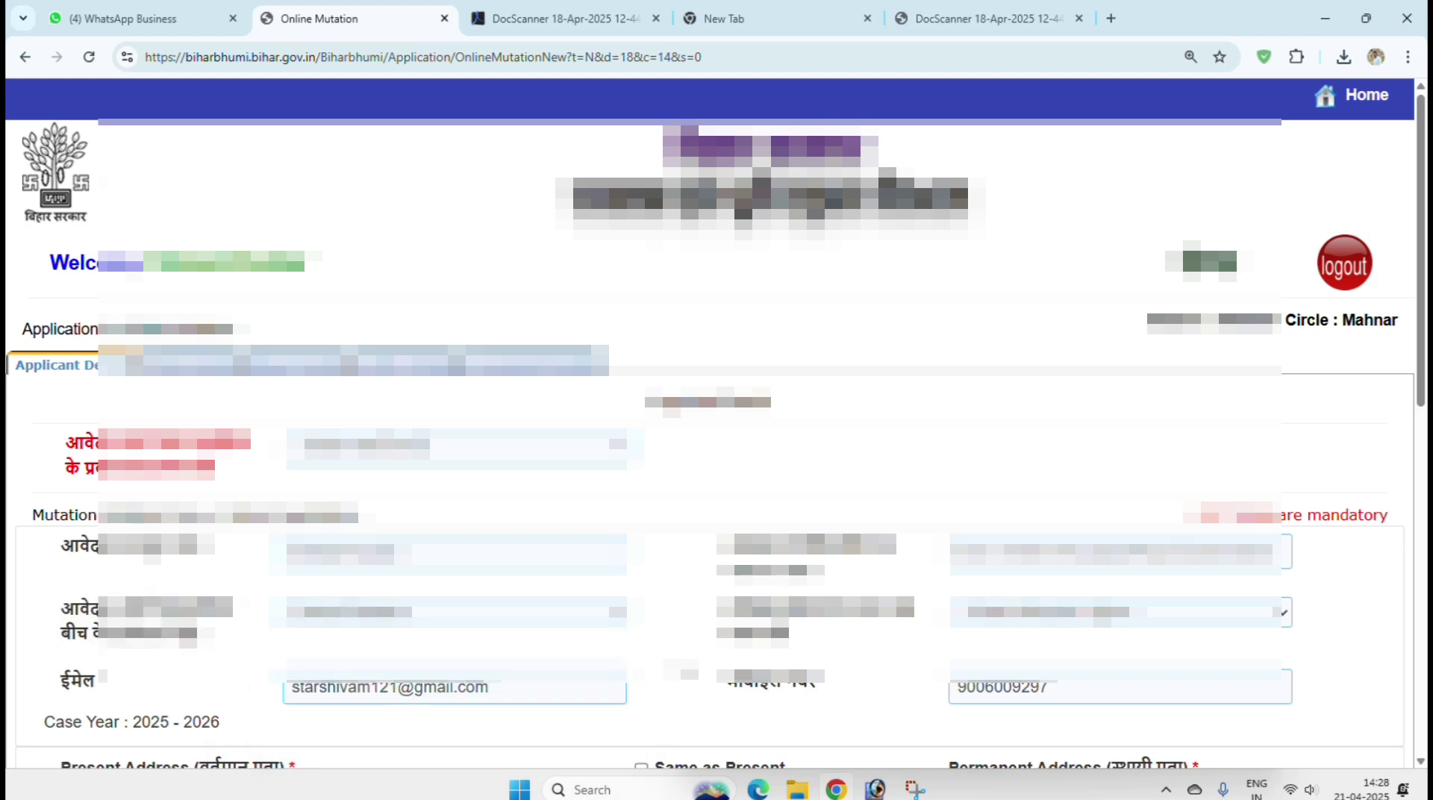
# - Pick the mutation reason in the right-hand dropdown using arrow keys and Enter
pyautogui.click(956, 624)
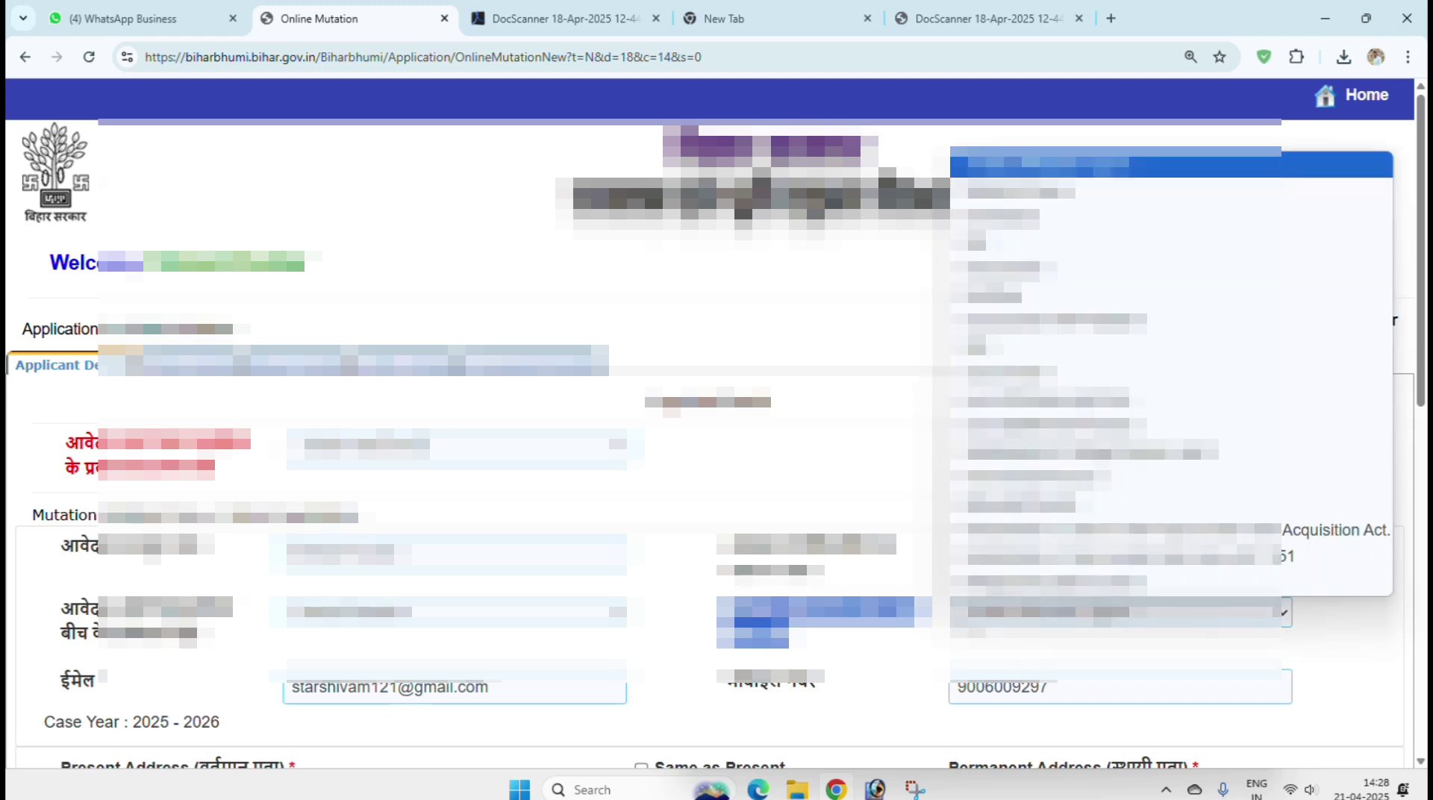
pyautogui.press('Down')
pyautogui.press('Down')
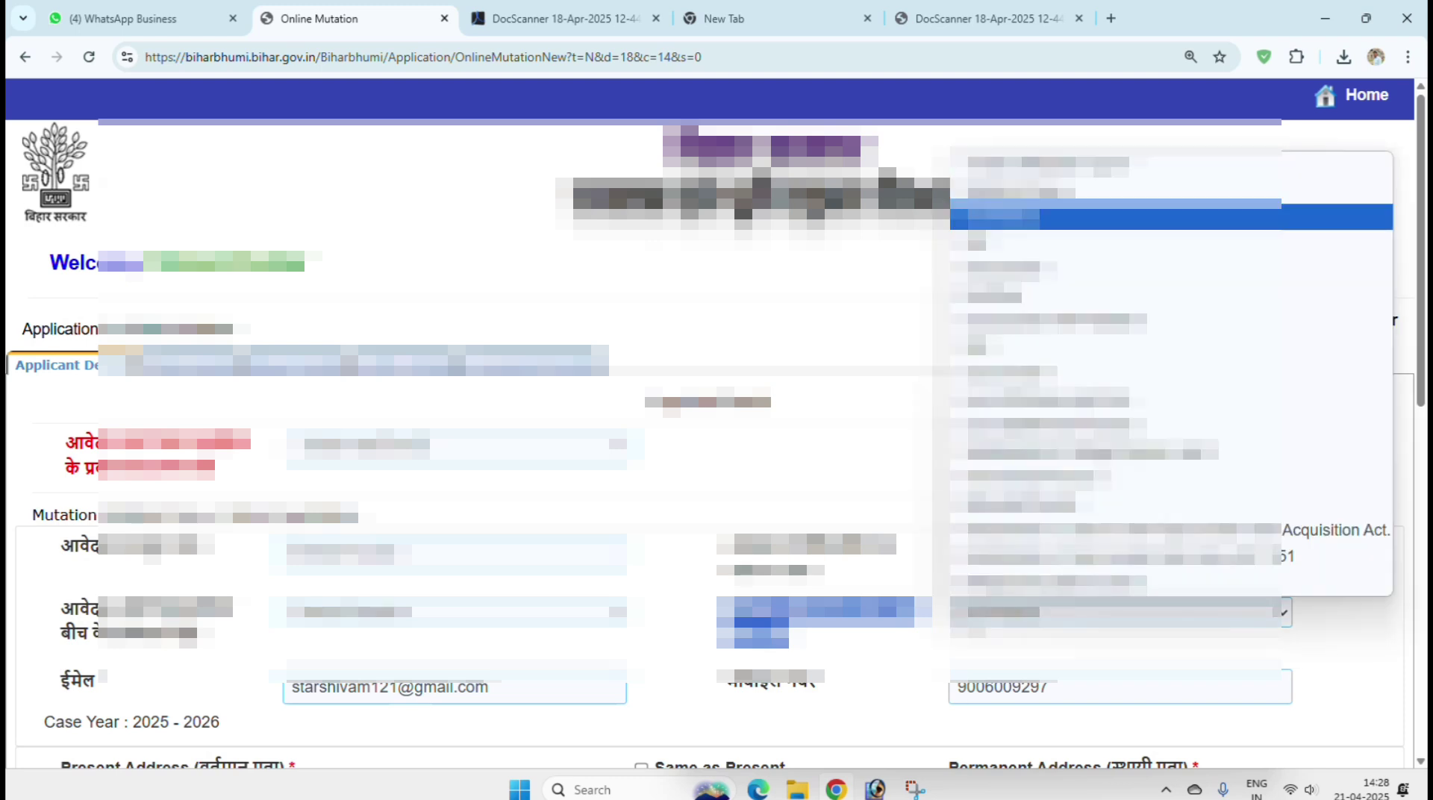
pyautogui.press('Down')
pyautogui.press('Down')
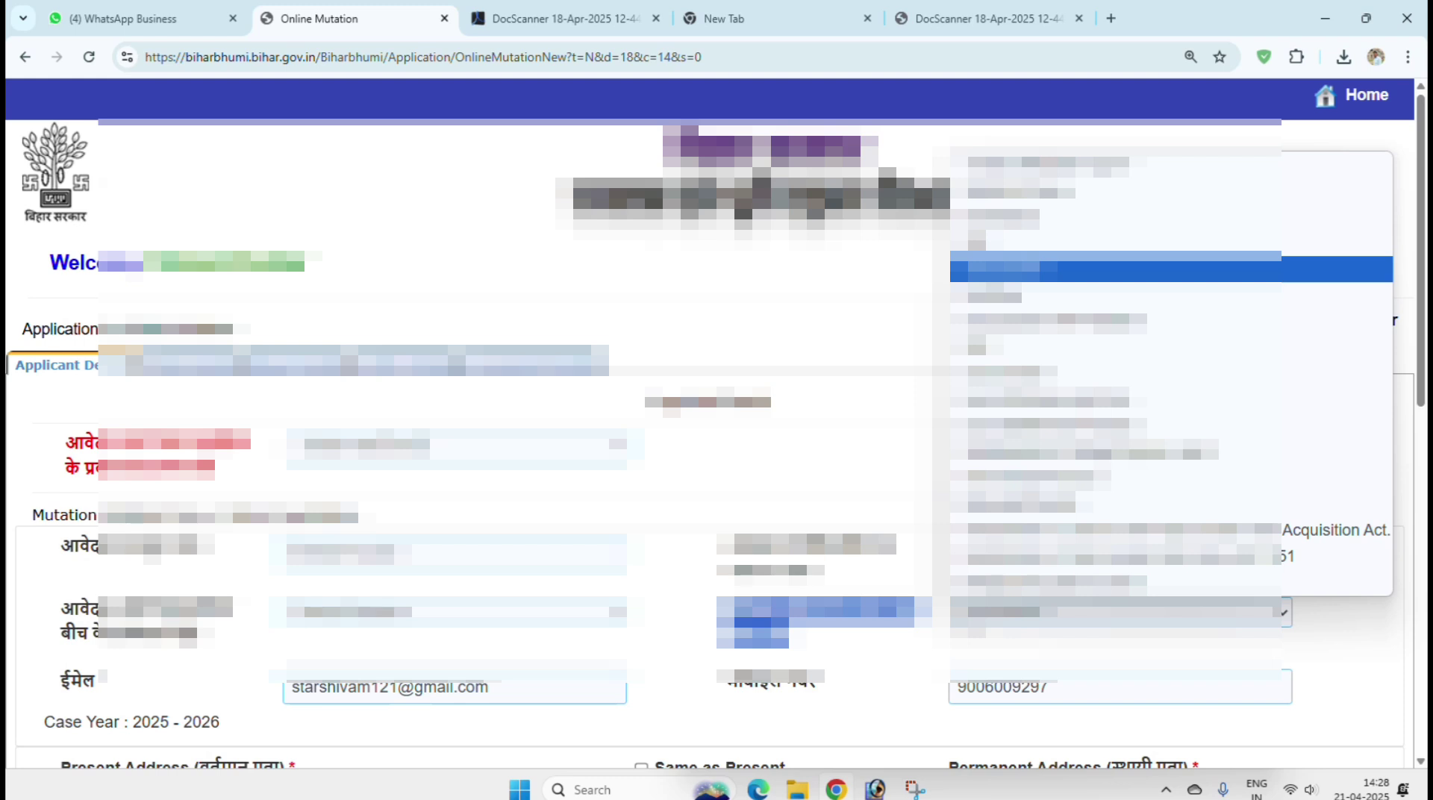
pyautogui.press('Up')
pyautogui.press('Up')
pyautogui.press('Up')
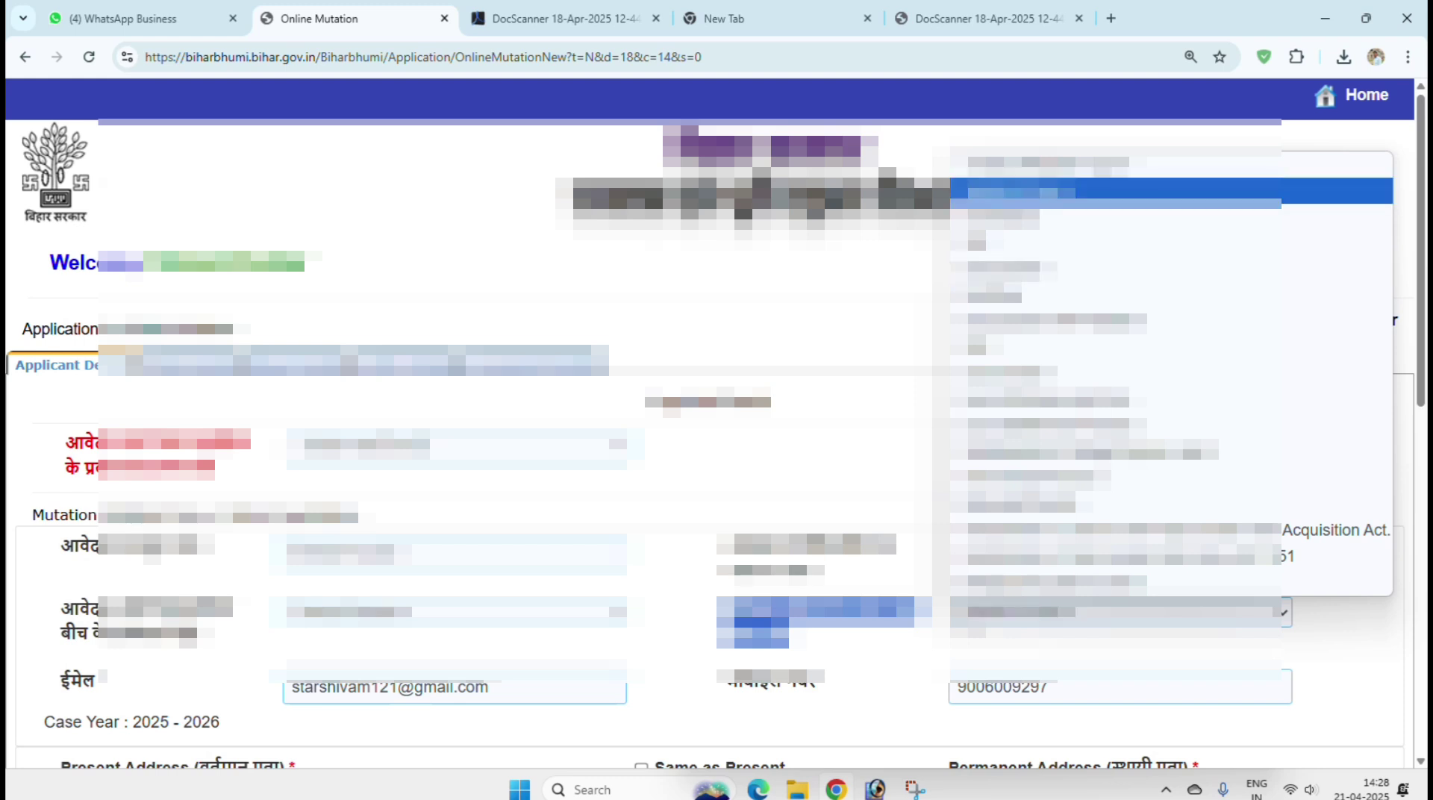
pyautogui.press('Down')
pyautogui.press('Down')
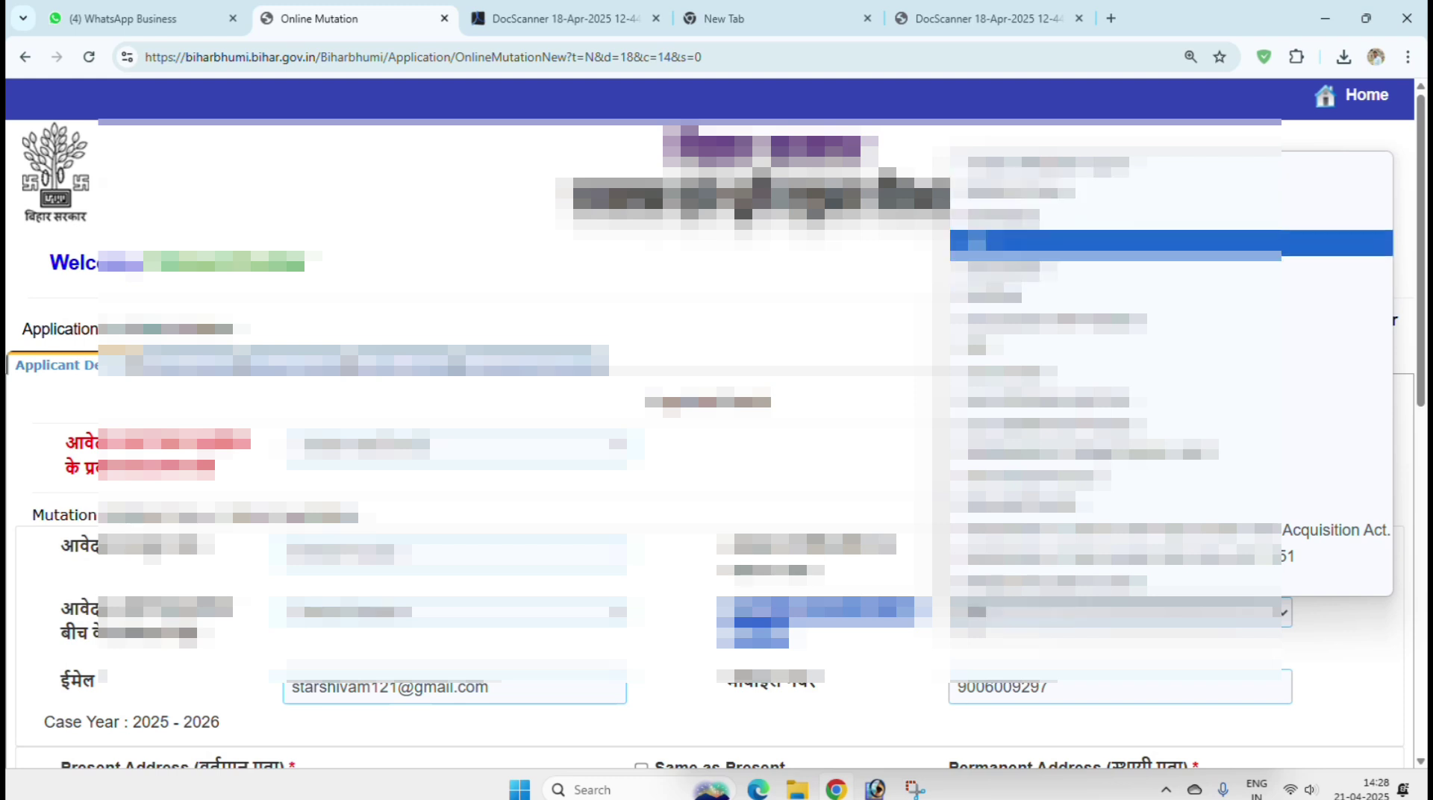
pyautogui.press('Up')
pyautogui.press('Up')
pyautogui.press('Up')
pyautogui.press('Return')
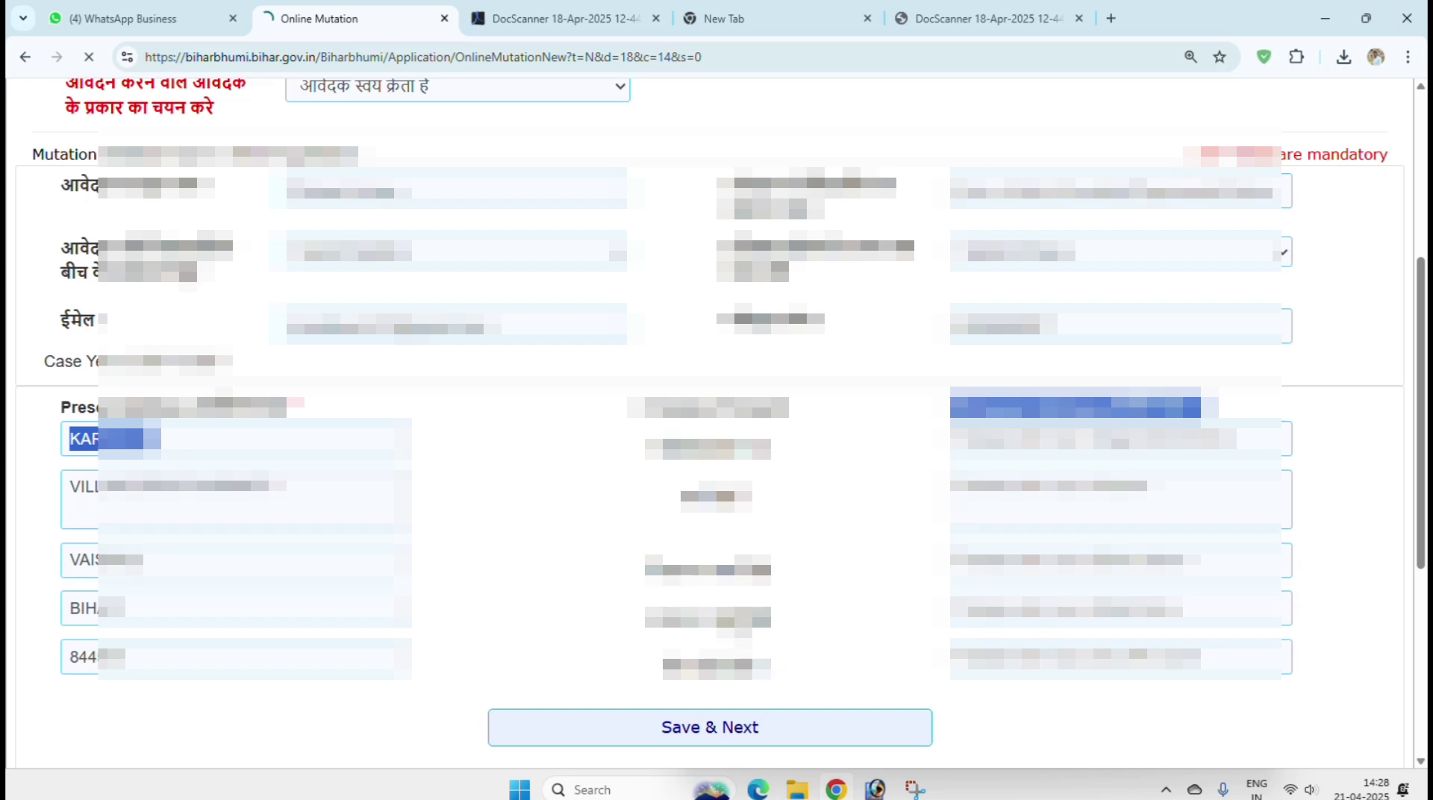
pyautogui.scroll(-7, 550, 88)
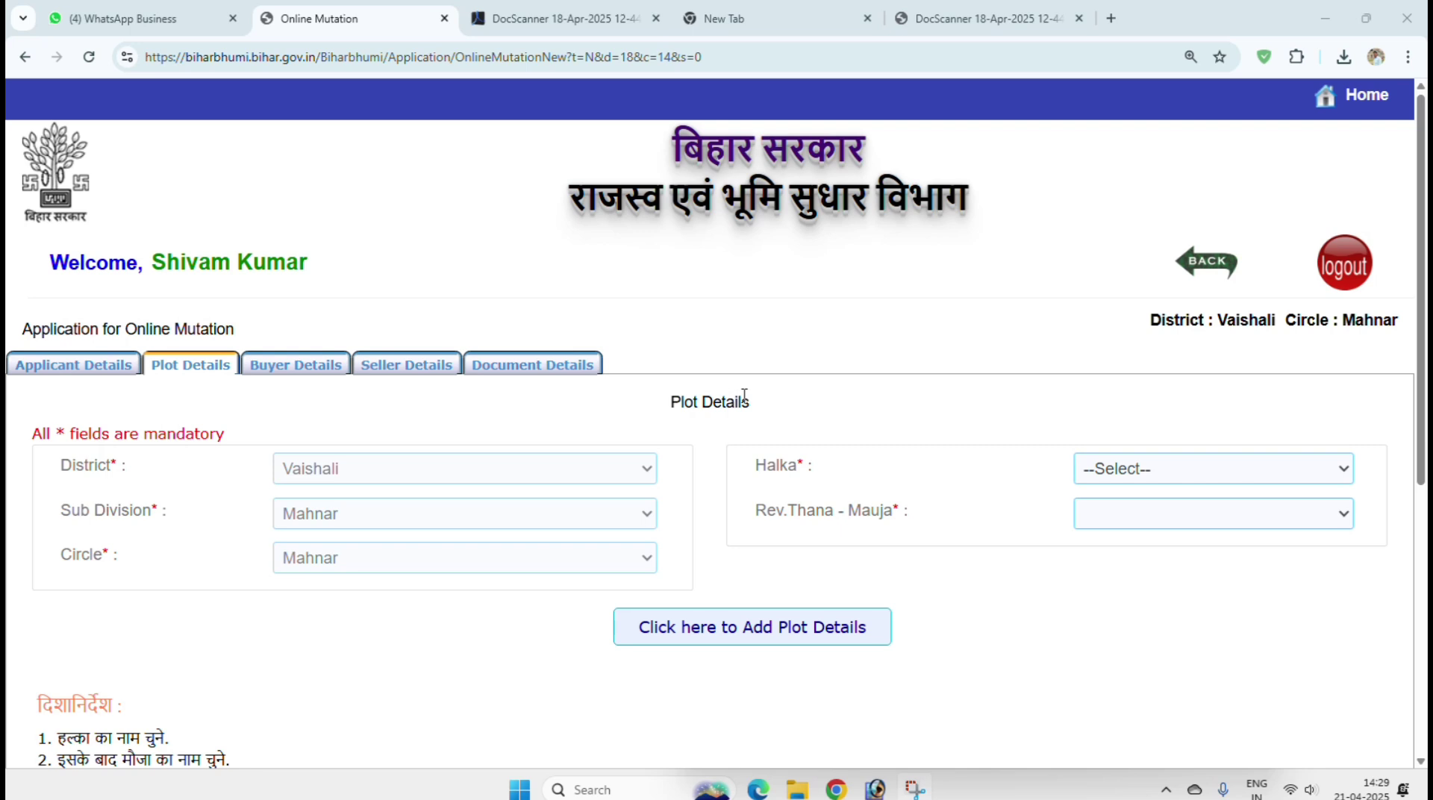
# - Check the preset Vaishali/Mahnar district, sub-division and circle, then go to Add Plot Details
pyautogui.tripleClick(82, 466)
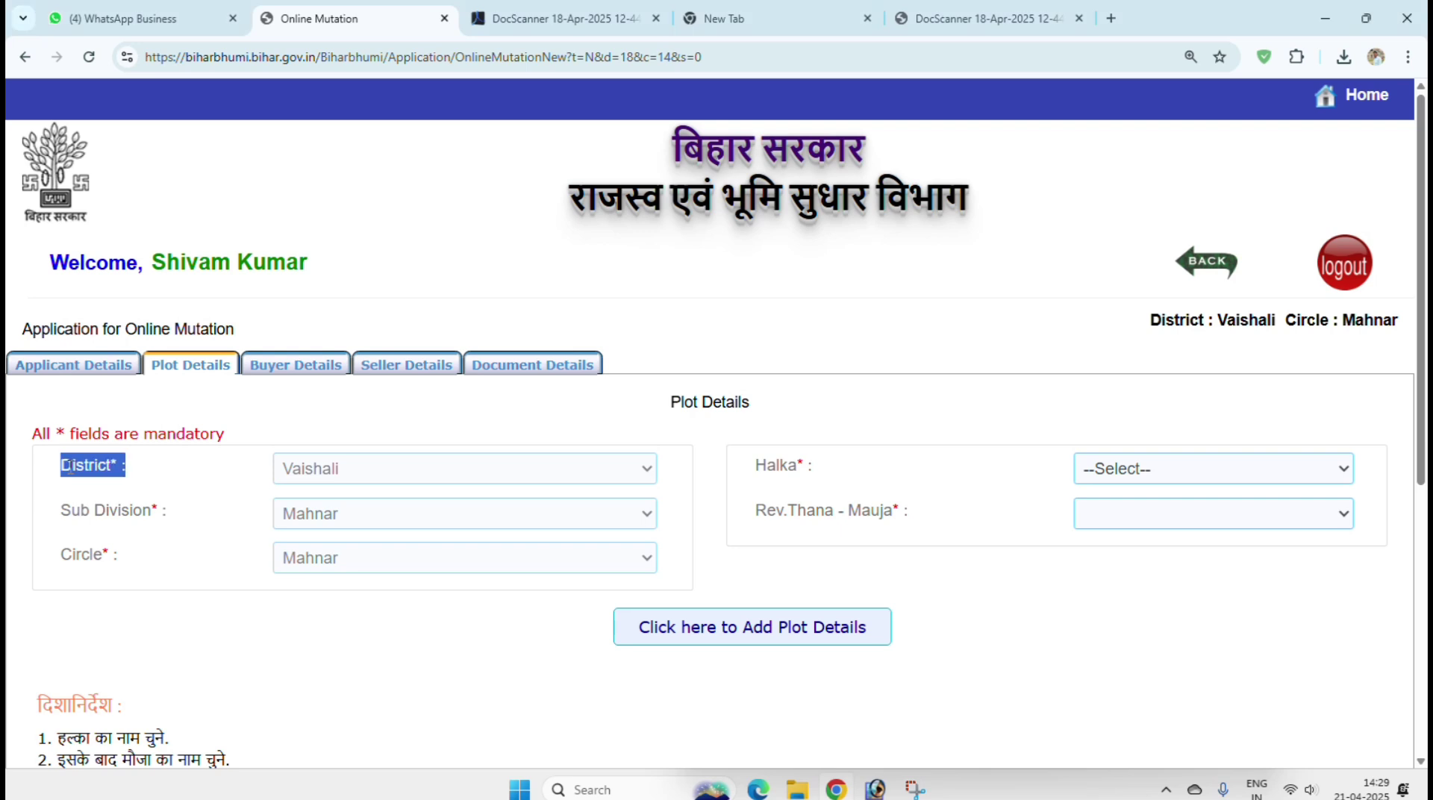
pyautogui.tripleClick(112, 511)
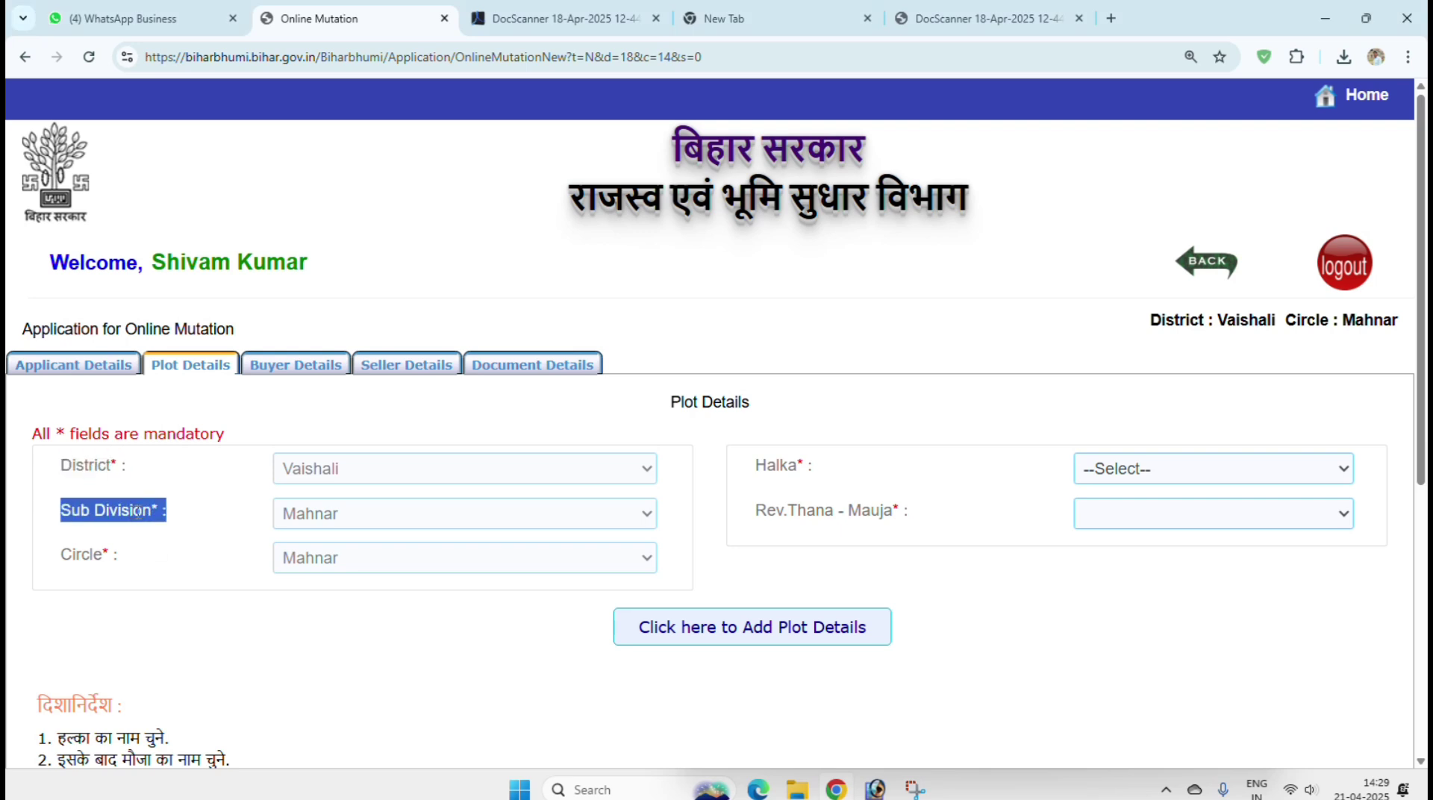
pyautogui.tripleClick(84, 555)
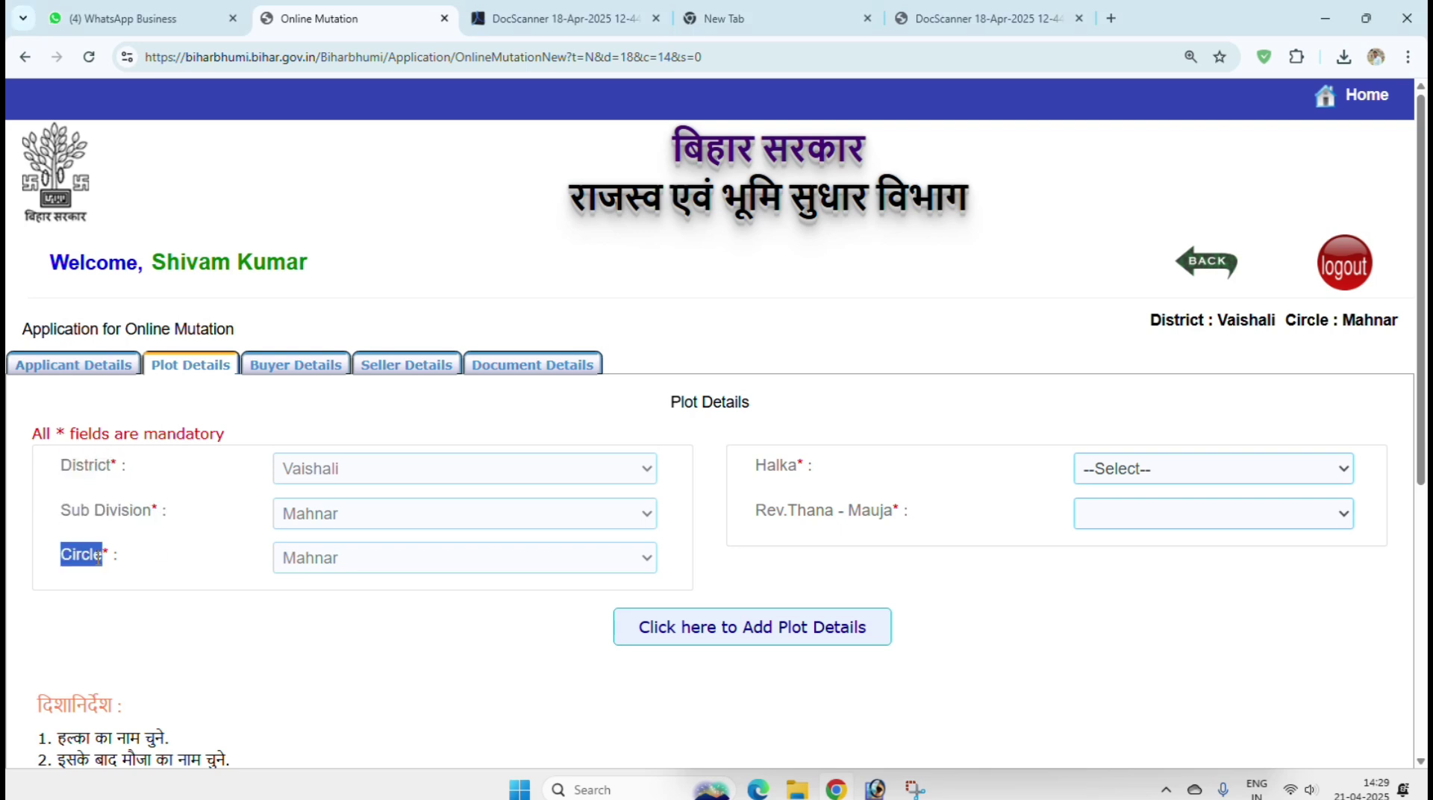
pyautogui.tripleClick(761, 464)
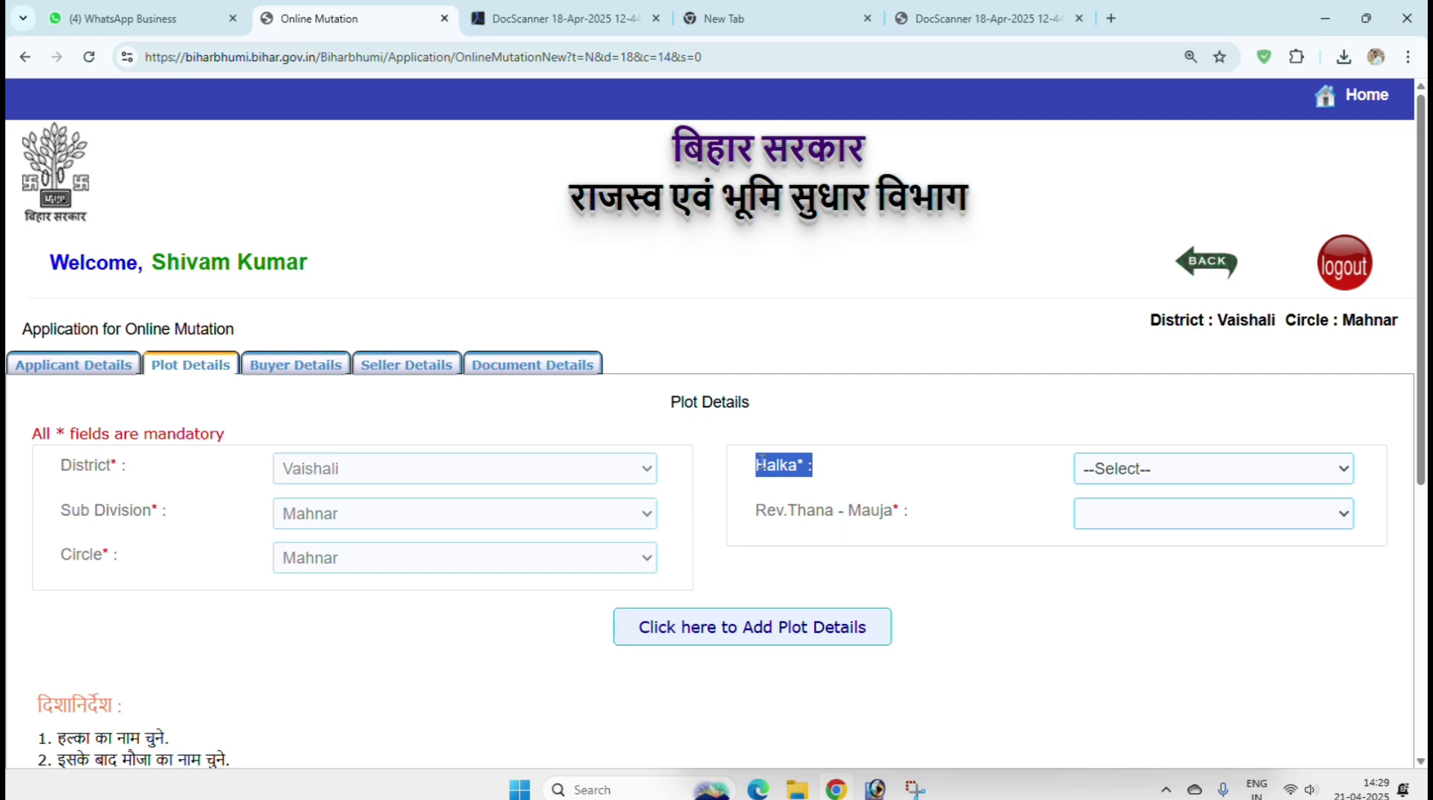
pyautogui.click(1099, 470)
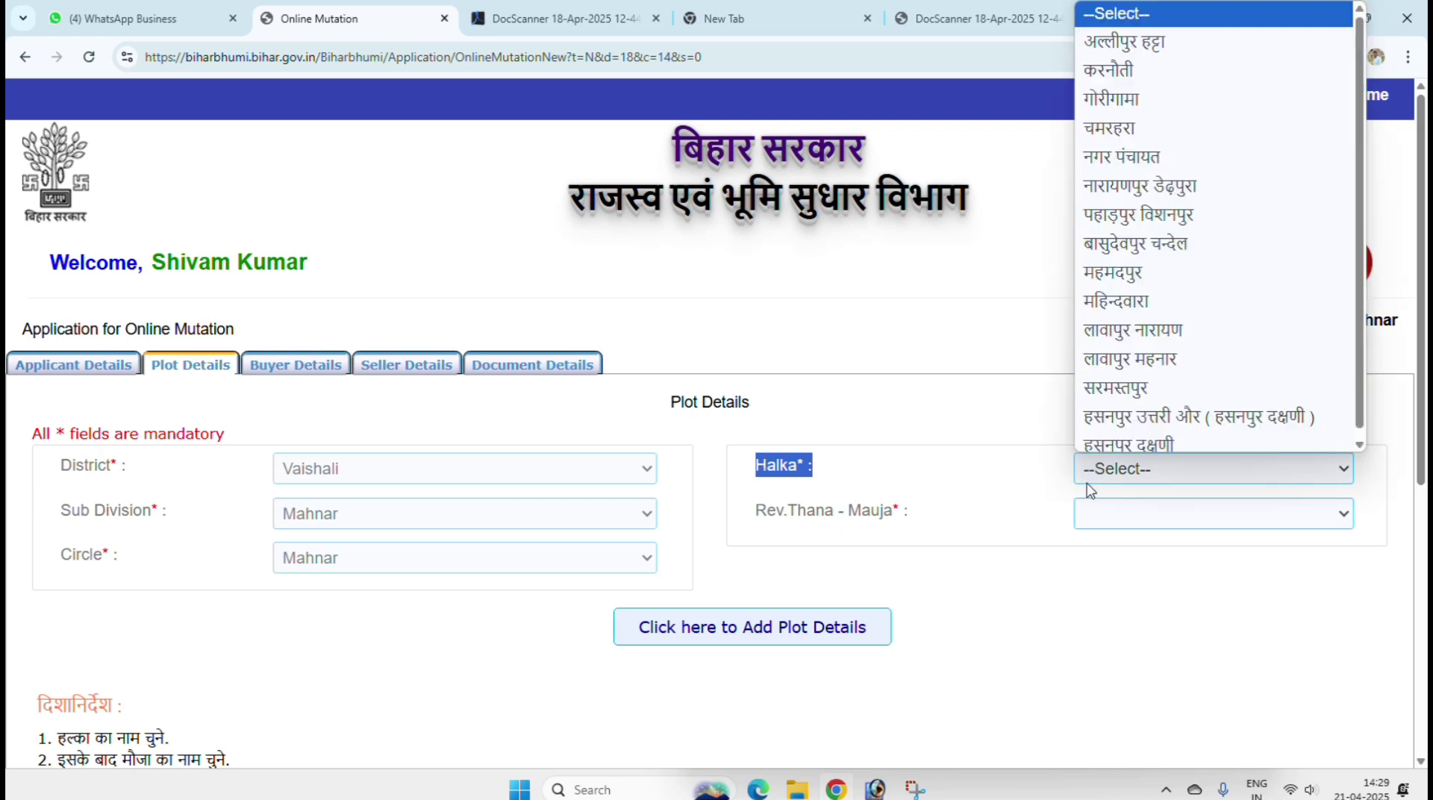
pyautogui.press('Tab')
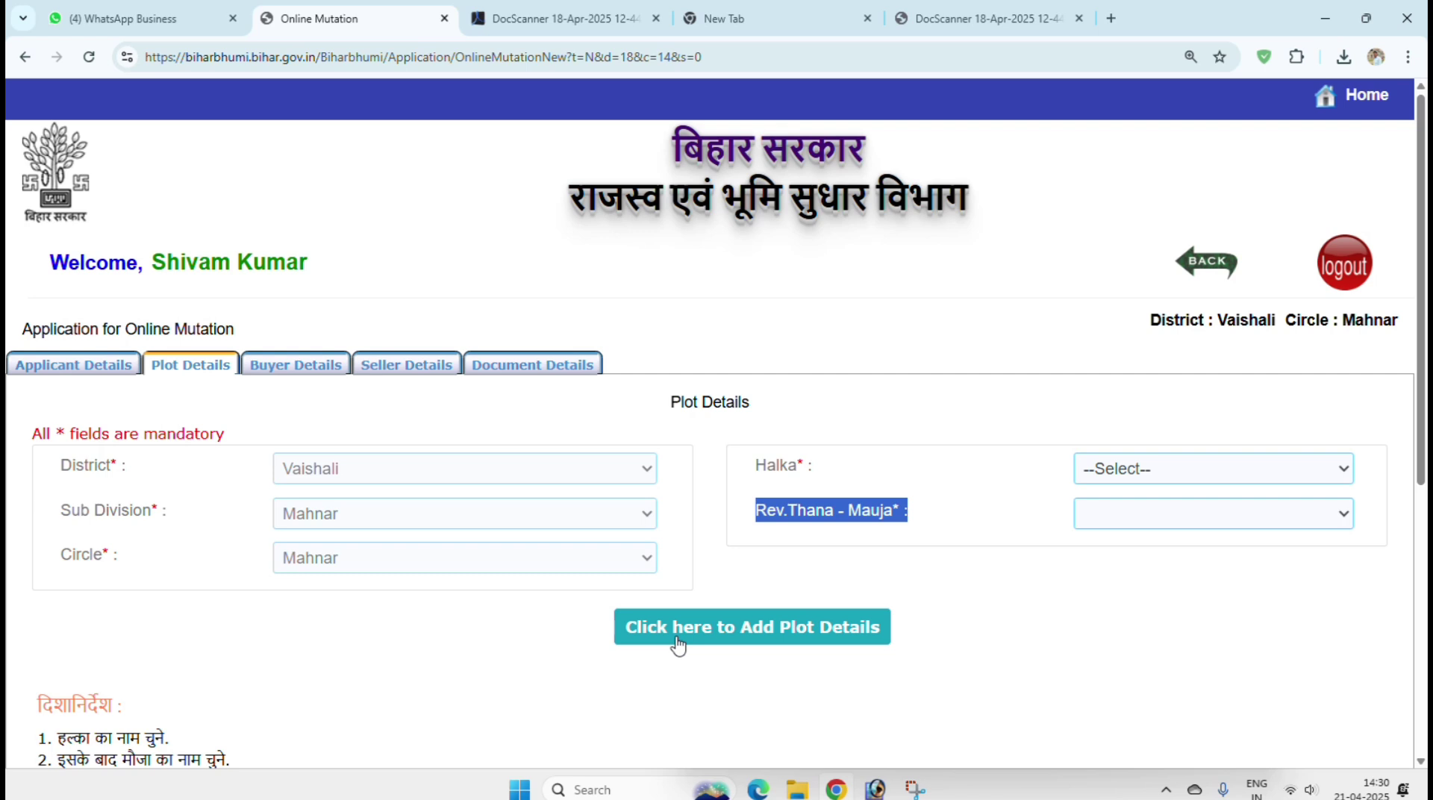
pyautogui.click(623, 30)
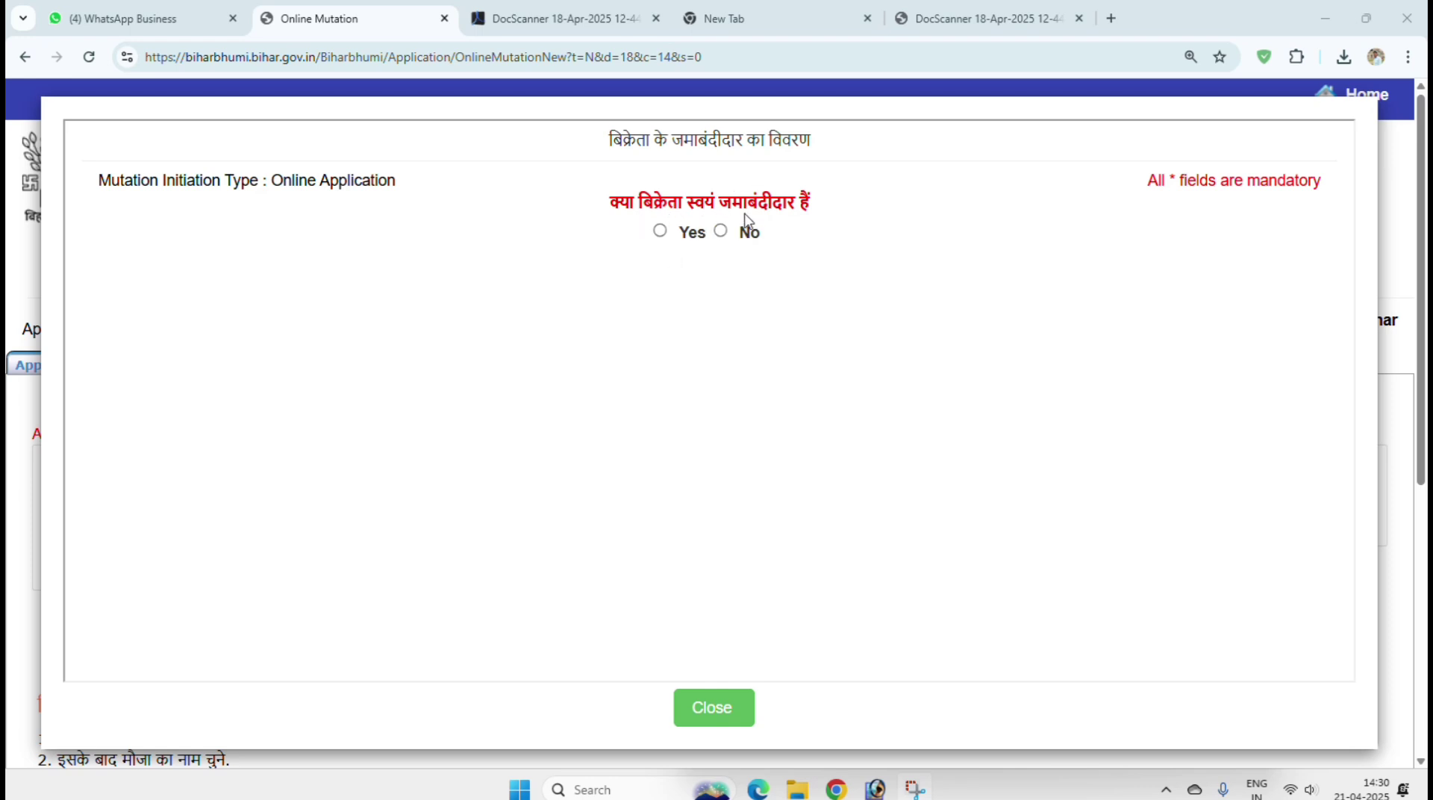
# - Mark the seller as the registered jamabandi holder and launch the volume/page register lookup
pyautogui.click(659, 231)
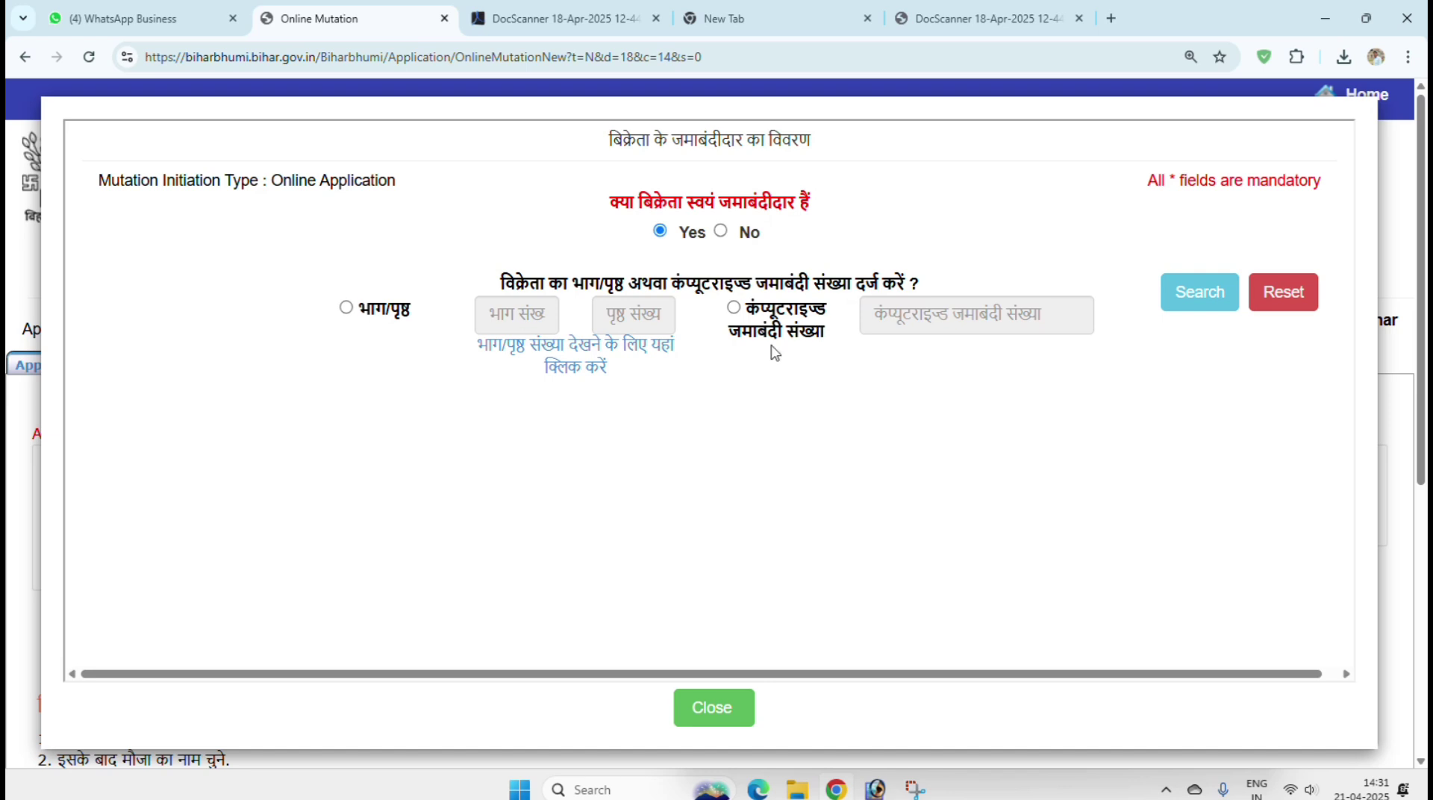
pyautogui.click(345, 308)
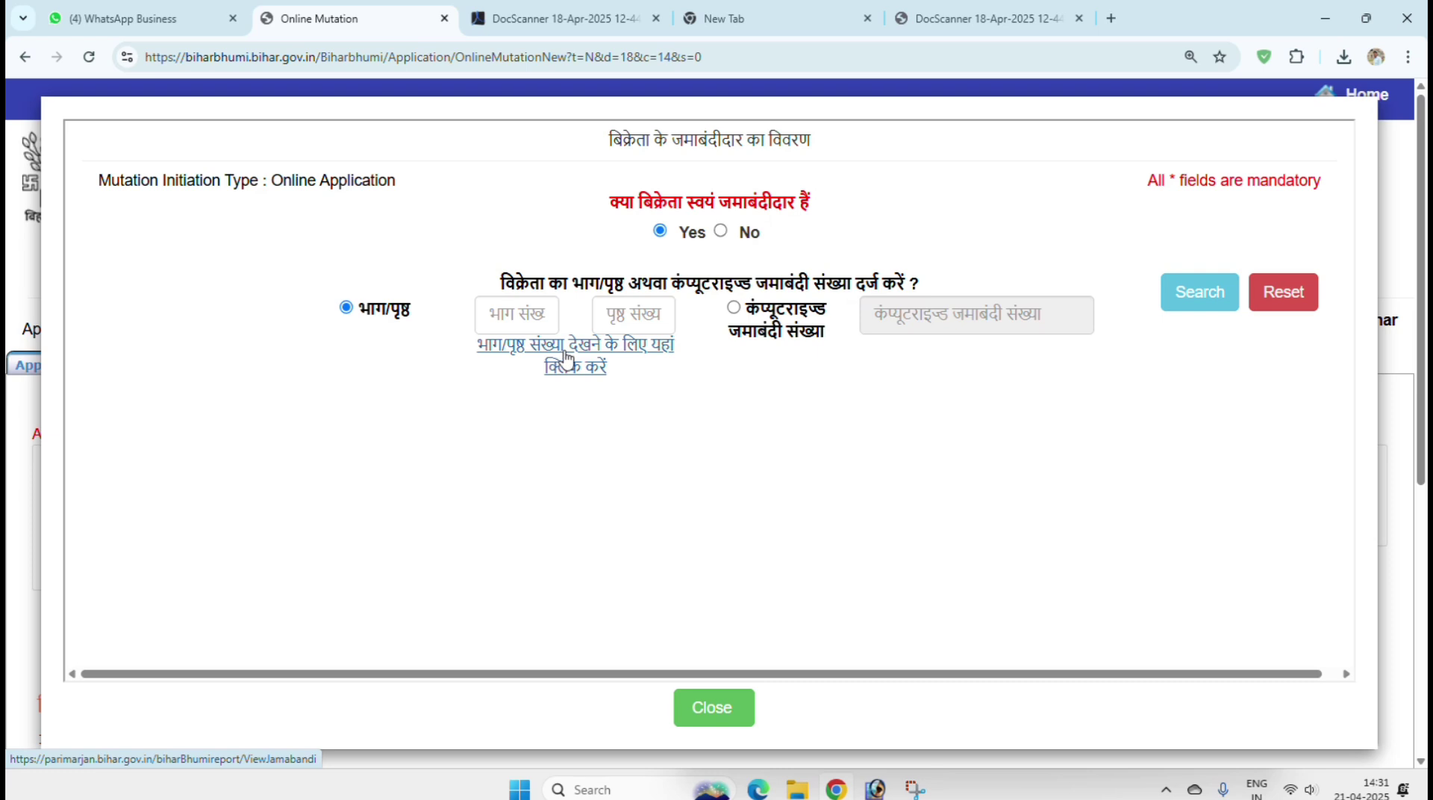
pyautogui.click(576, 365)
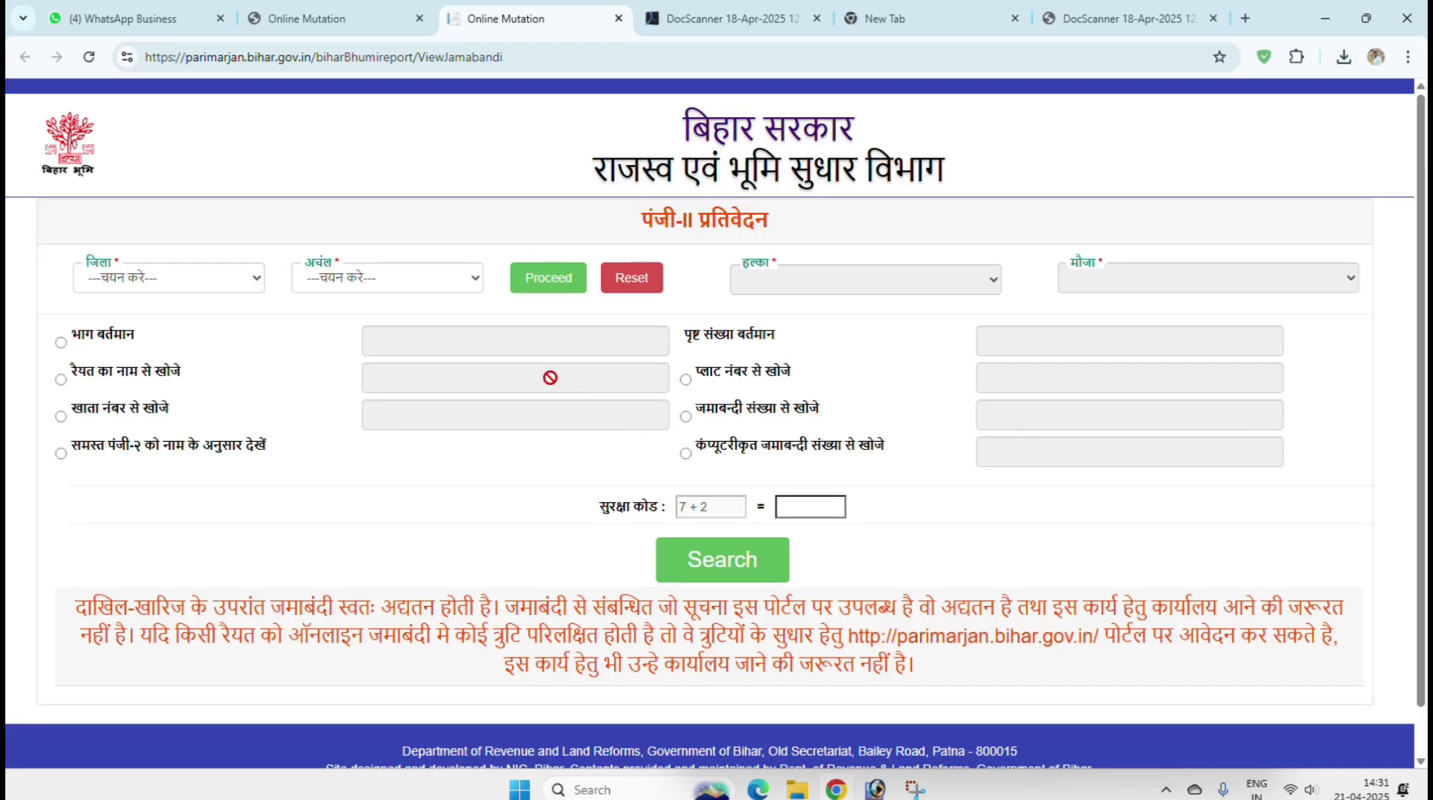
# - Select Vaishali as district and Mahnar as circle, then proceed
pyautogui.moveTo(93, 266); pyautogui.dragTo(120, 254)
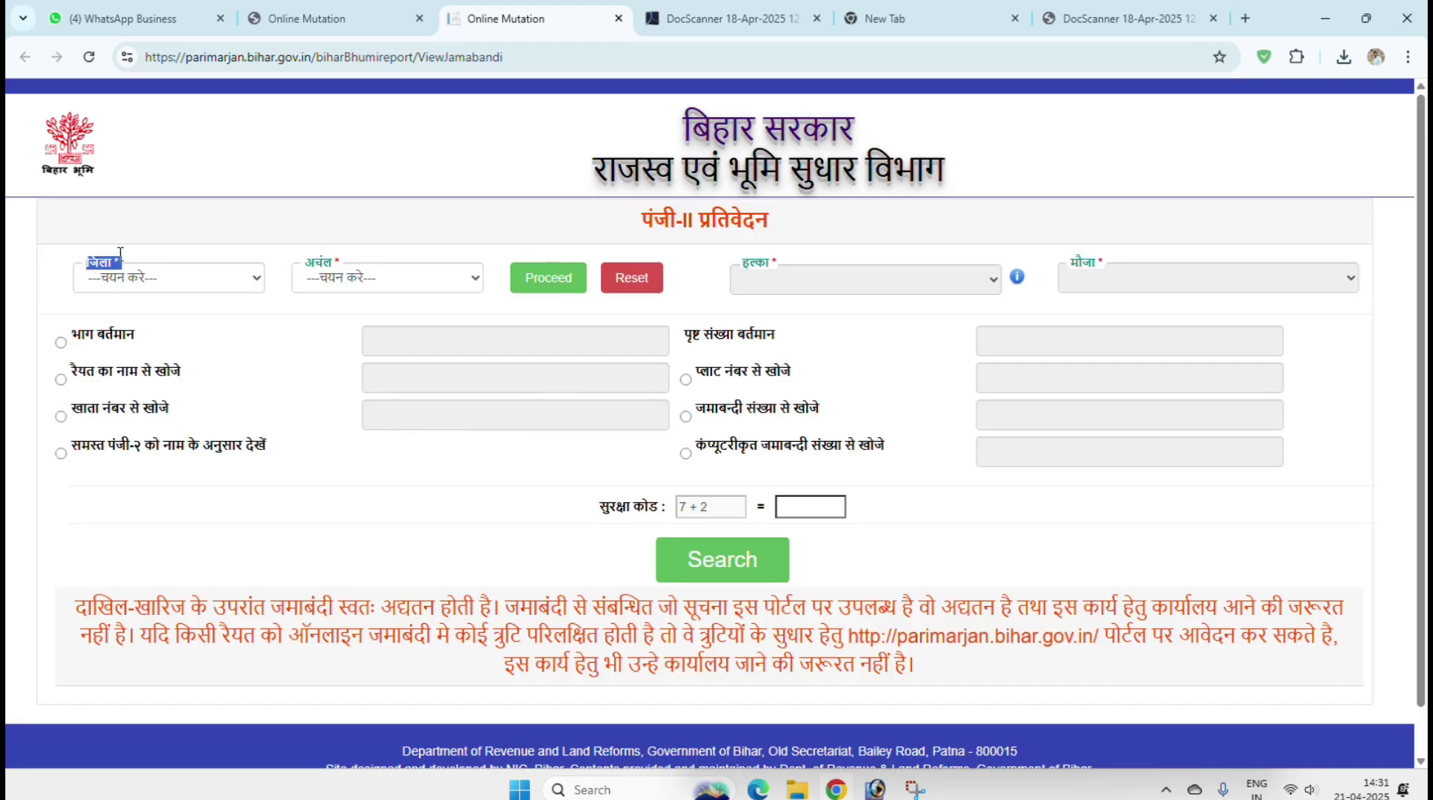
pyautogui.click(202, 280)
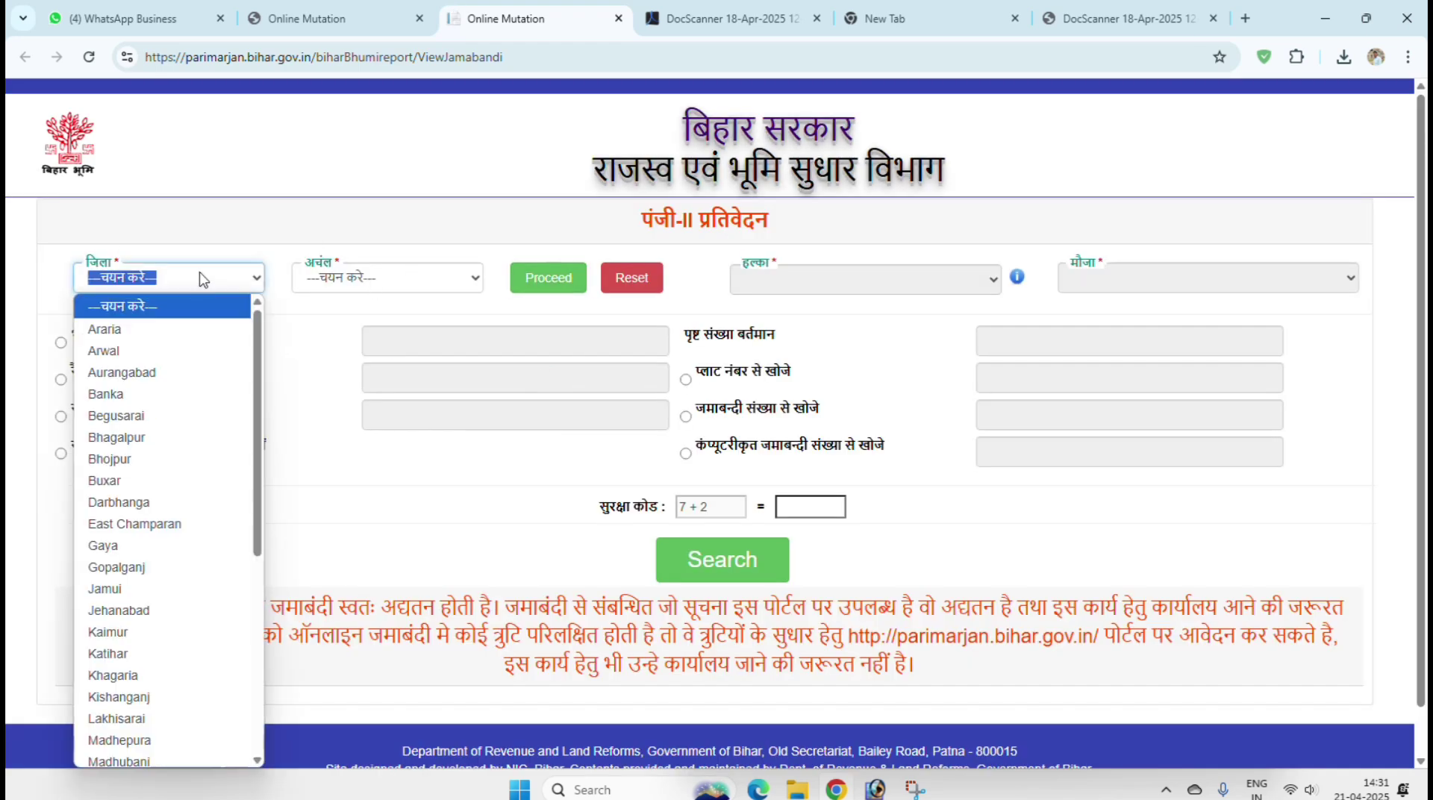
pyautogui.click(329, 213)
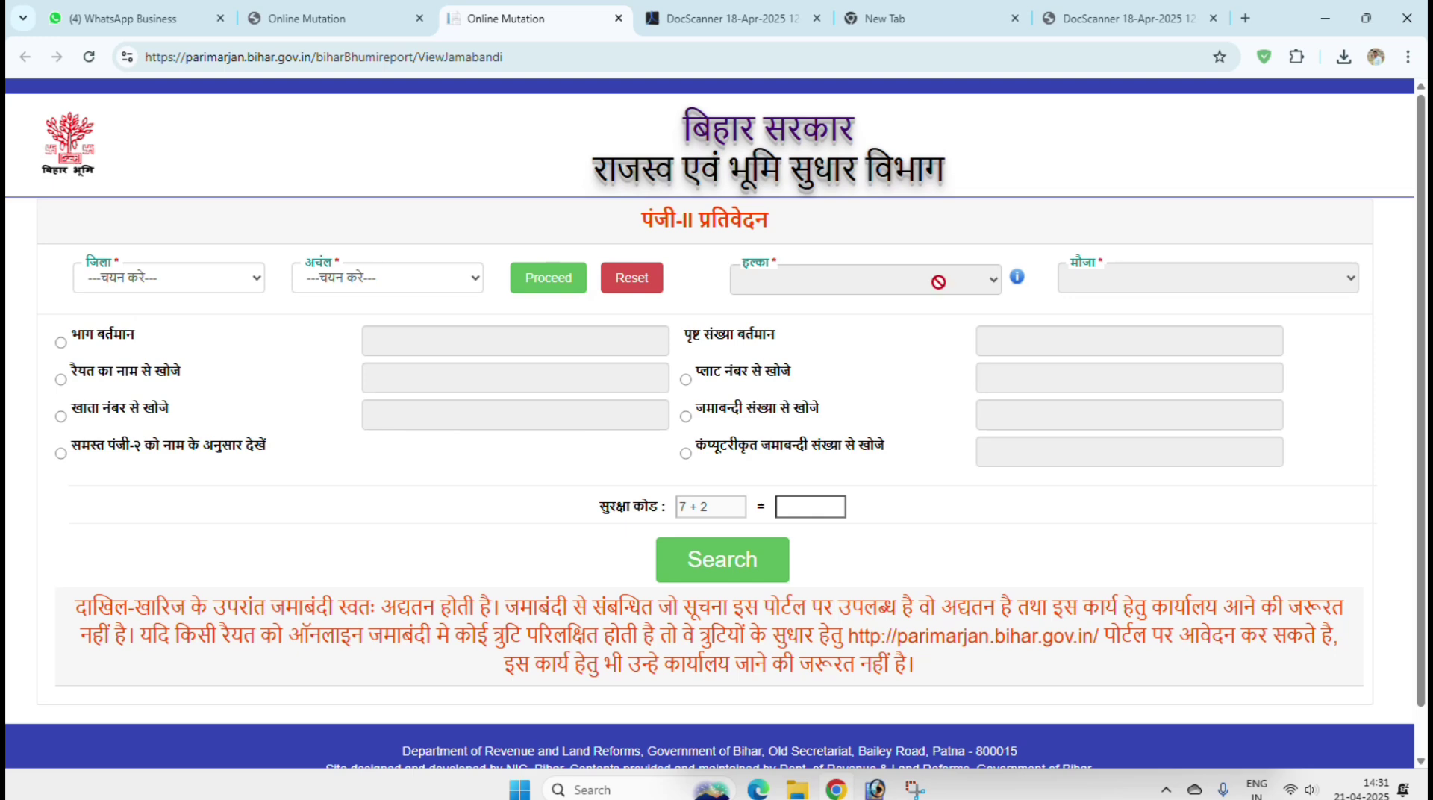
pyautogui.click(173, 285)
pyautogui.press('v')
pyautogui.press('Return')
pyautogui.click(418, 279)
pyautogui.press('m')
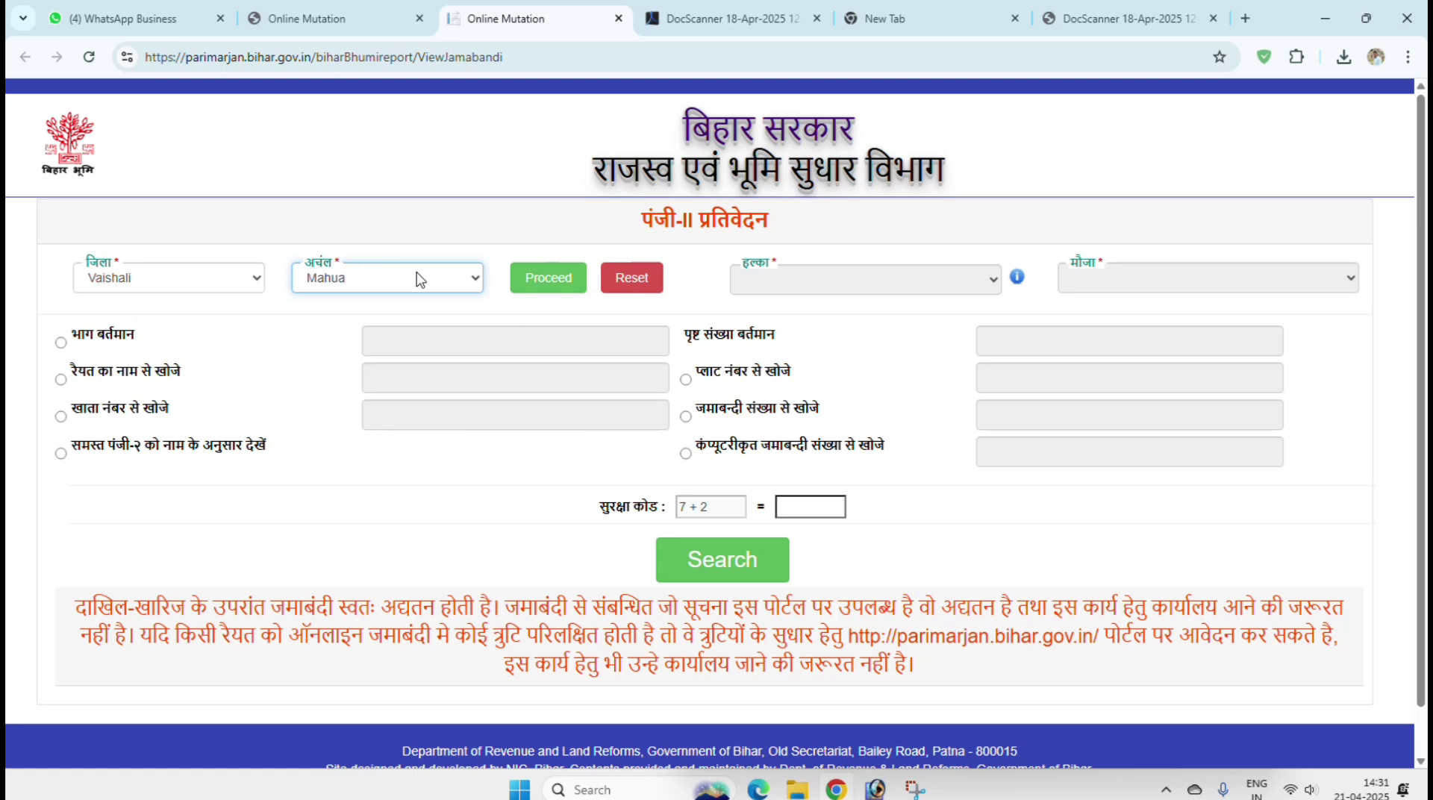
pyautogui.click(549, 279)
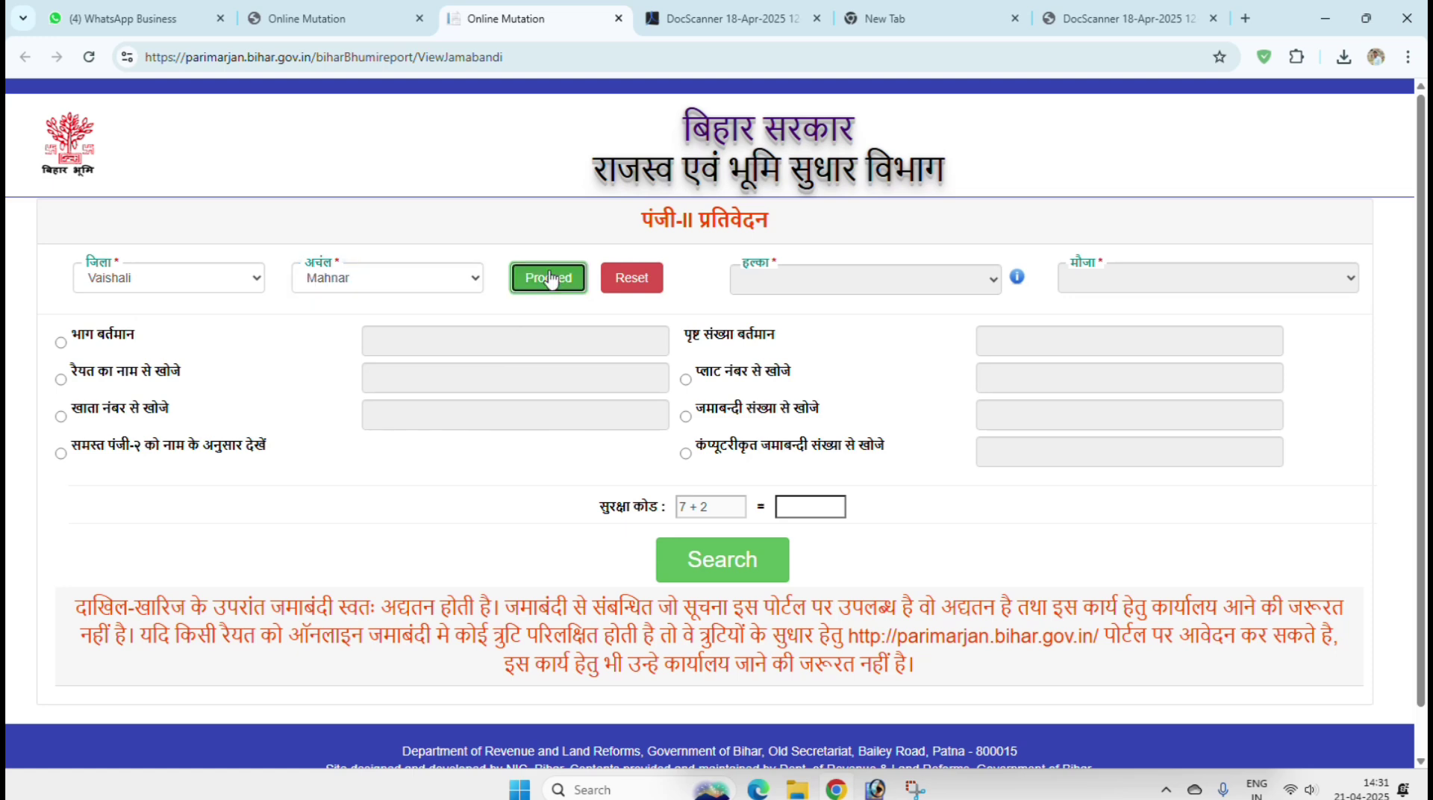
# - Choose अल्लीपुर हट्टा as the halka and return to the mutation application tab
pyautogui.click(776, 276)
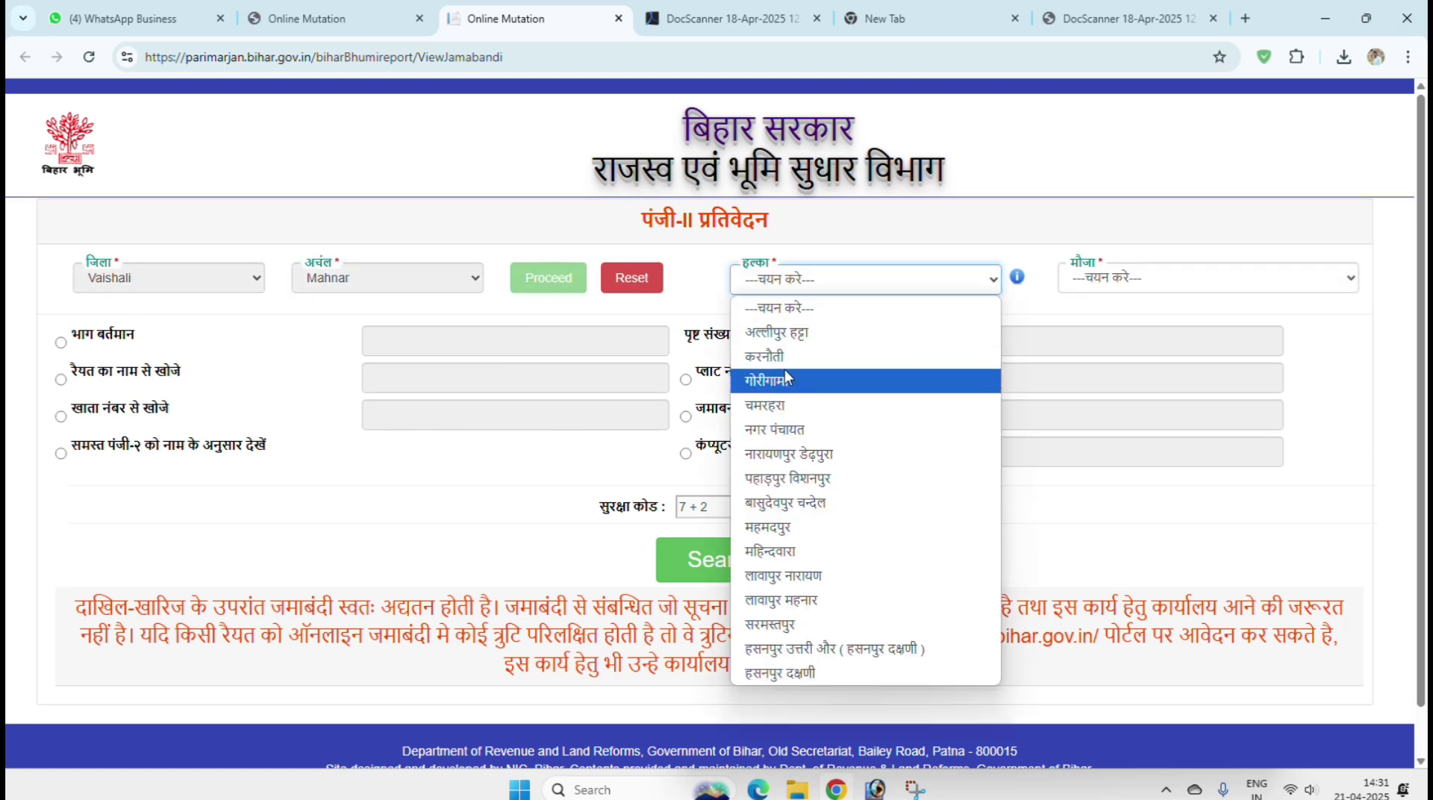
pyautogui.click(776, 332)
pyautogui.scroll(4, 429, 213)
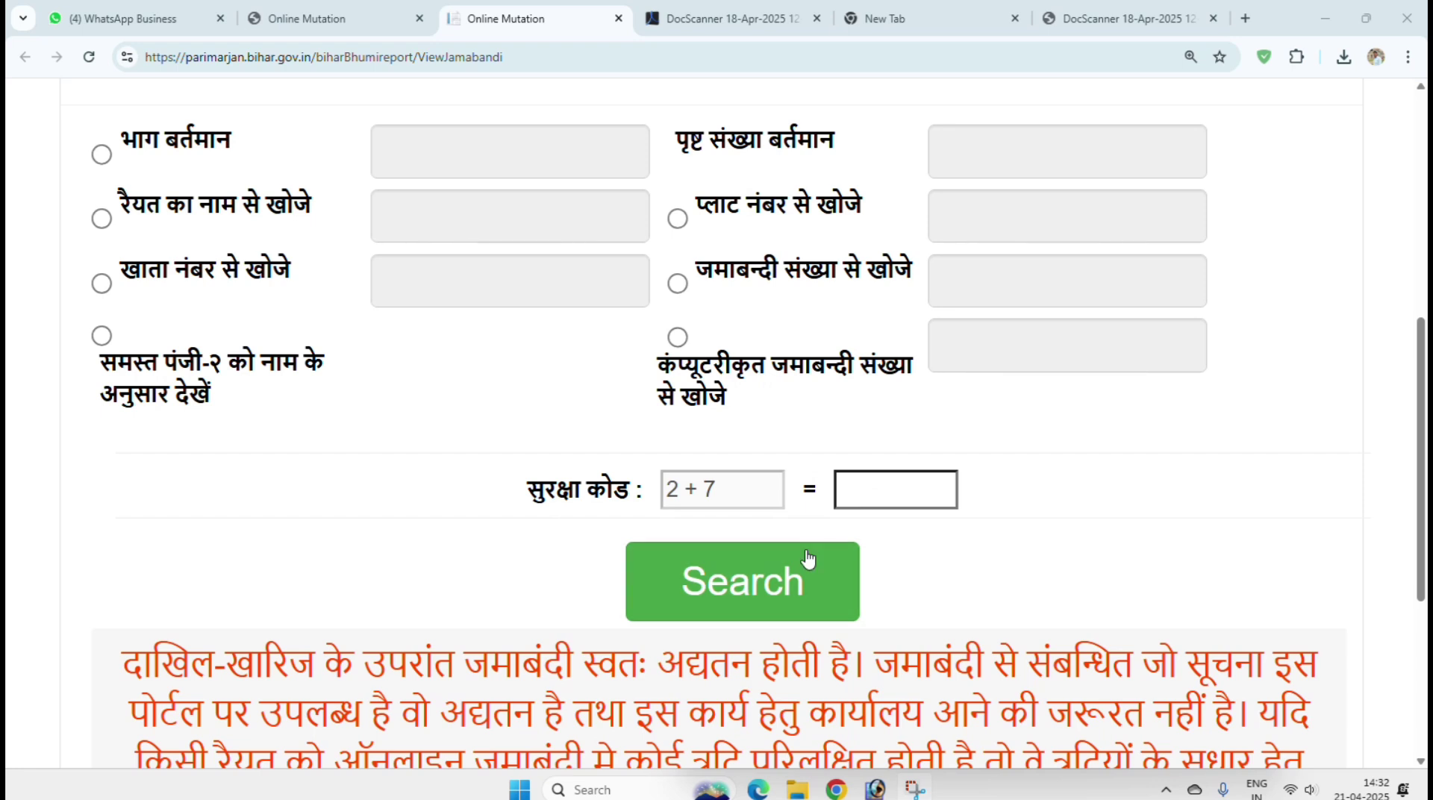
pyautogui.click(346, 19)
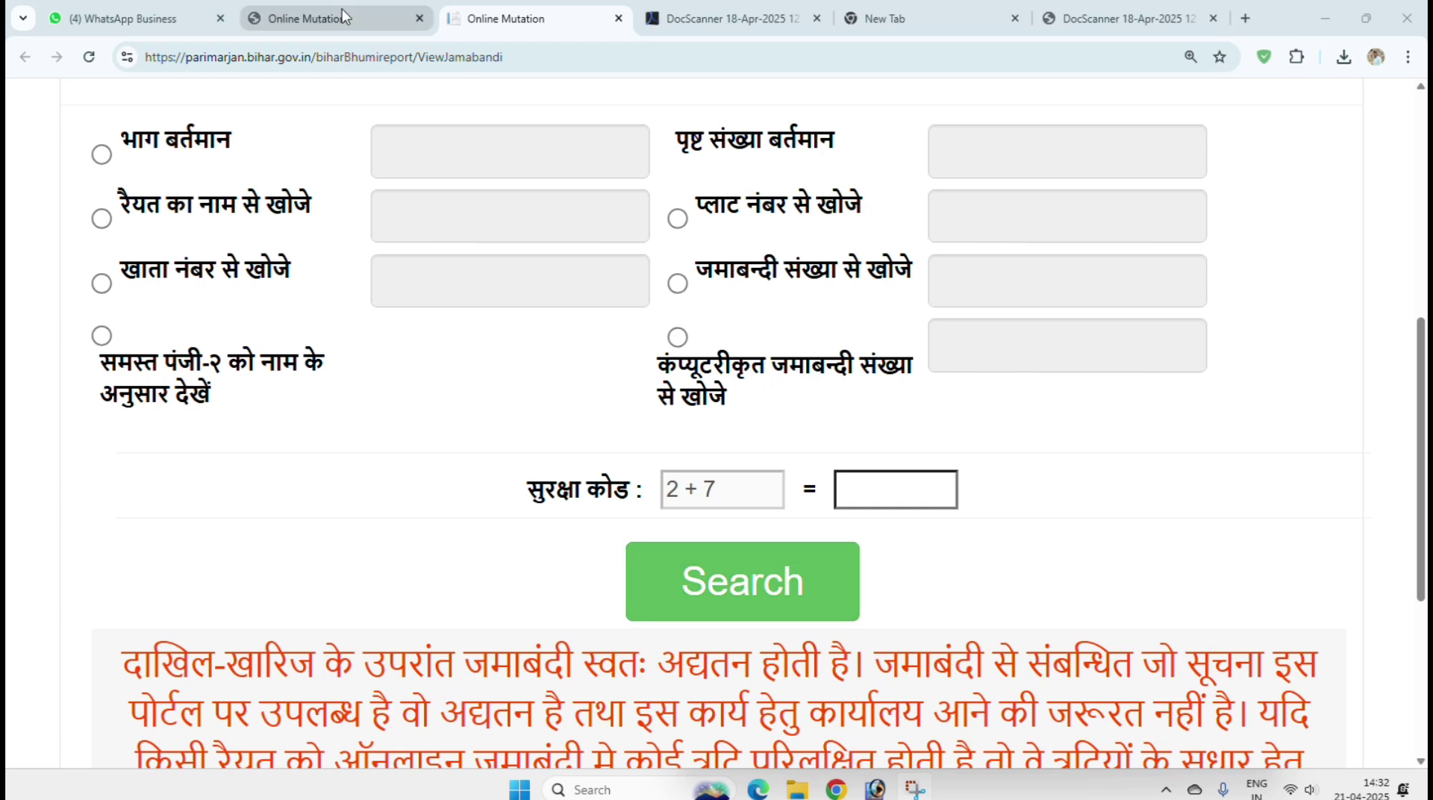
# - Find the seller's jamabandi at page 200, select its row, set Transacted Area2 to 22, and close
pyautogui.click(550, 322)
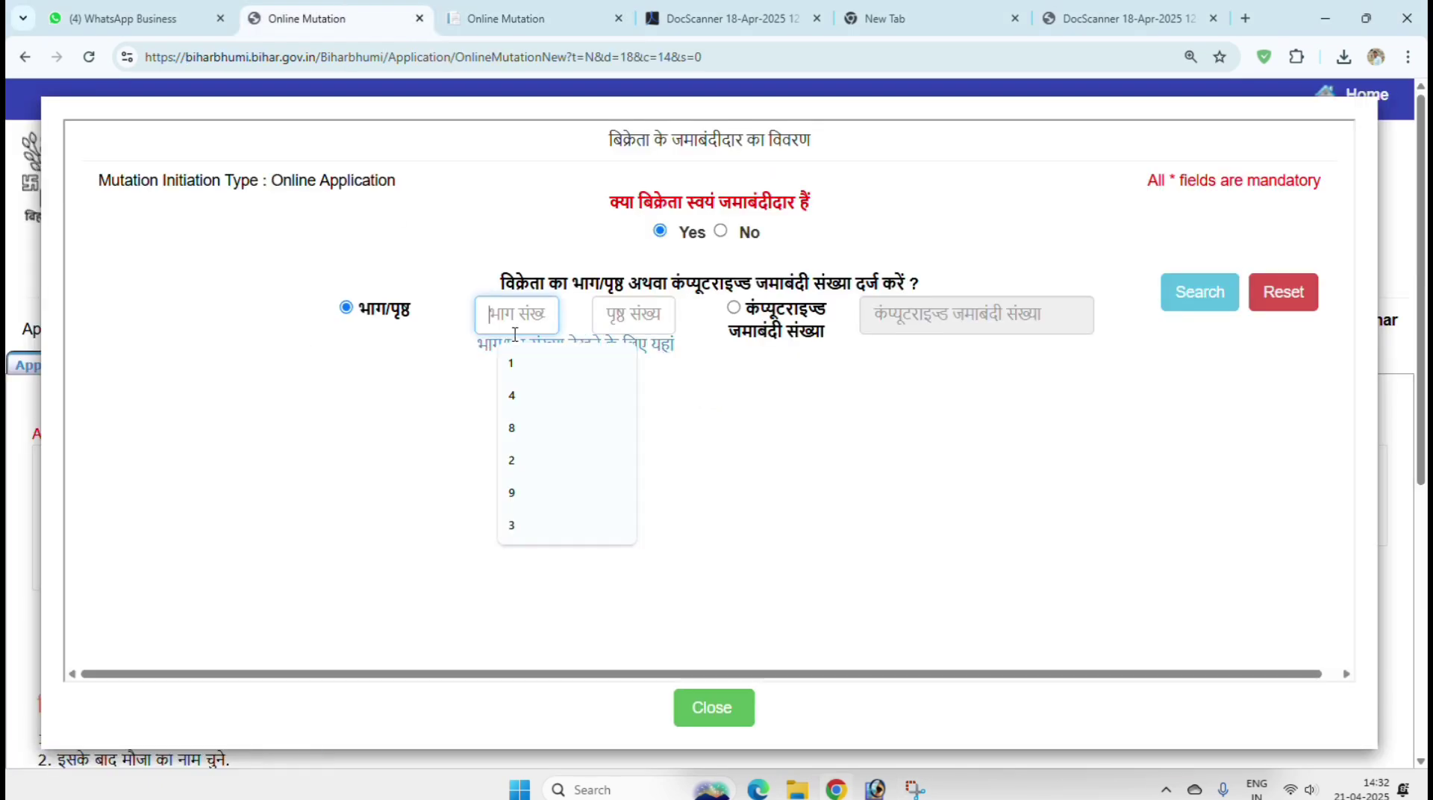
pyautogui.click(447, 349)
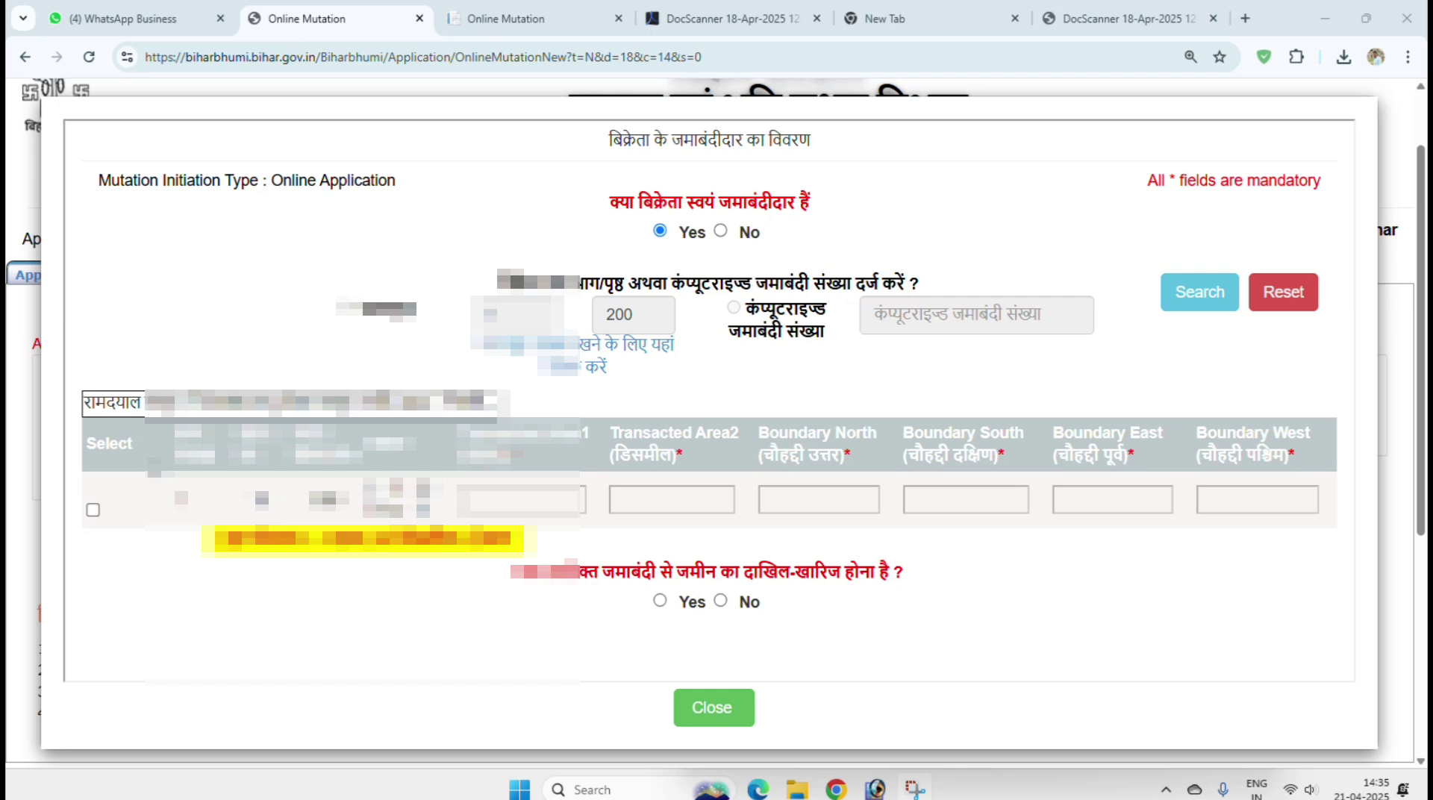
pyautogui.click(94, 511)
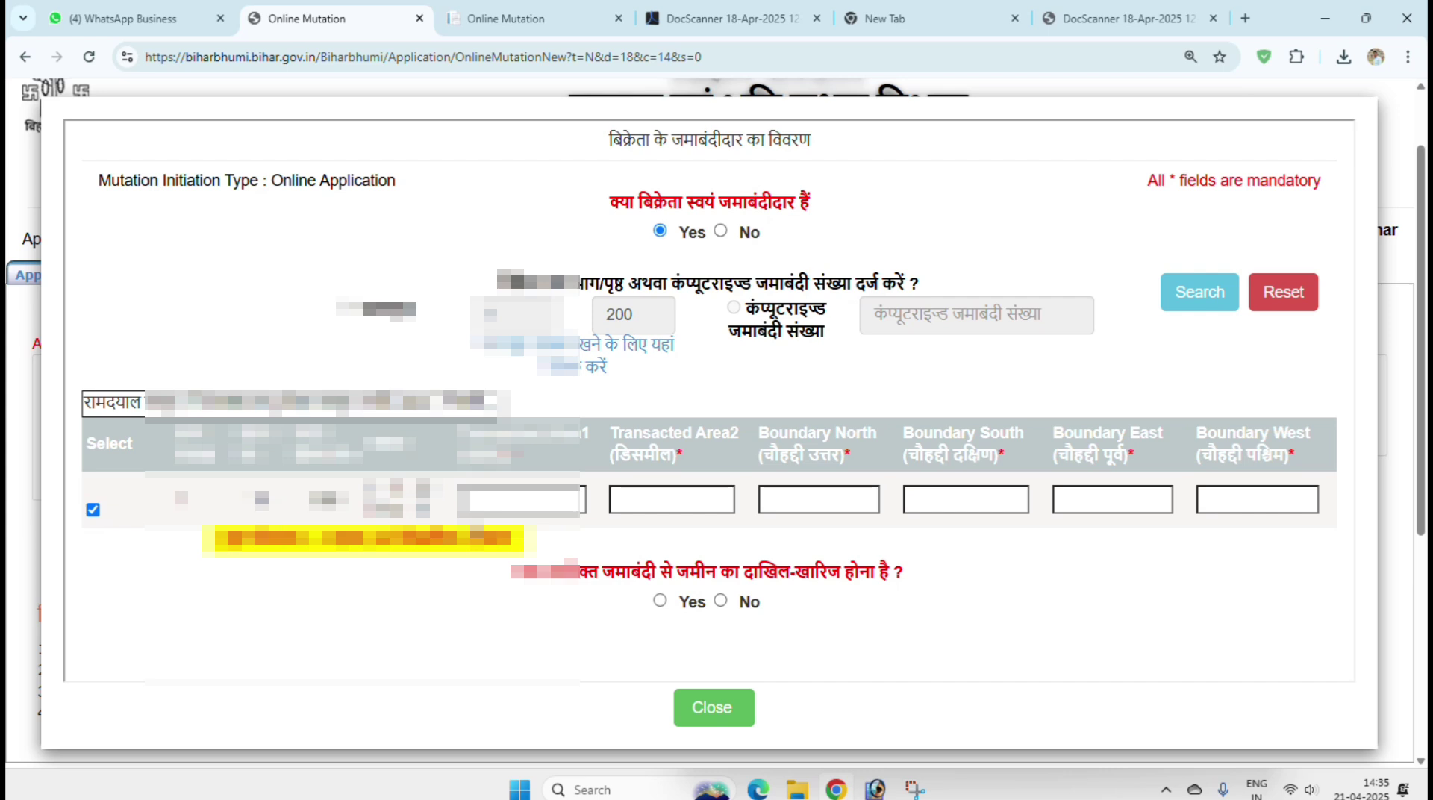
pyautogui.click(504, 506)
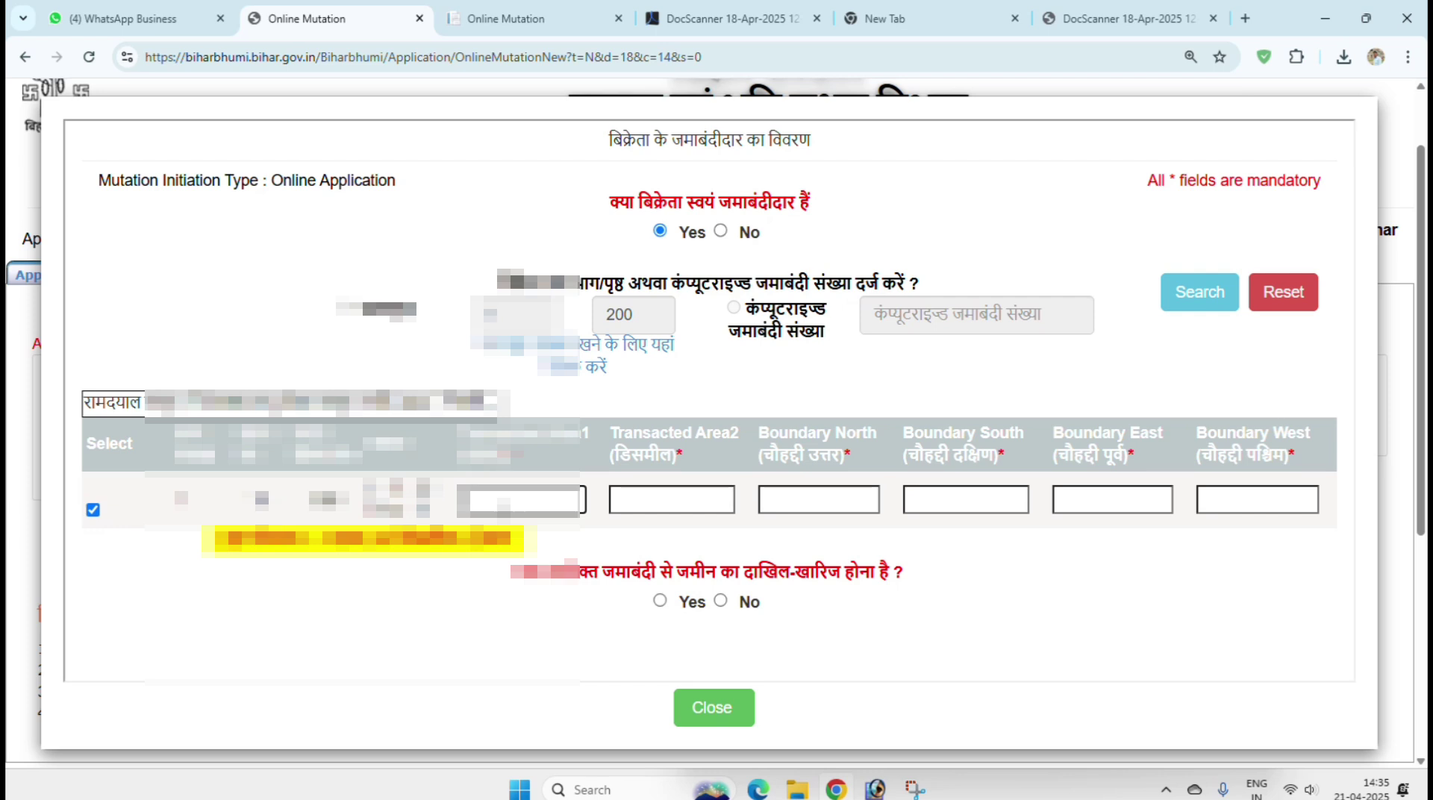
pyautogui.press('Tab')
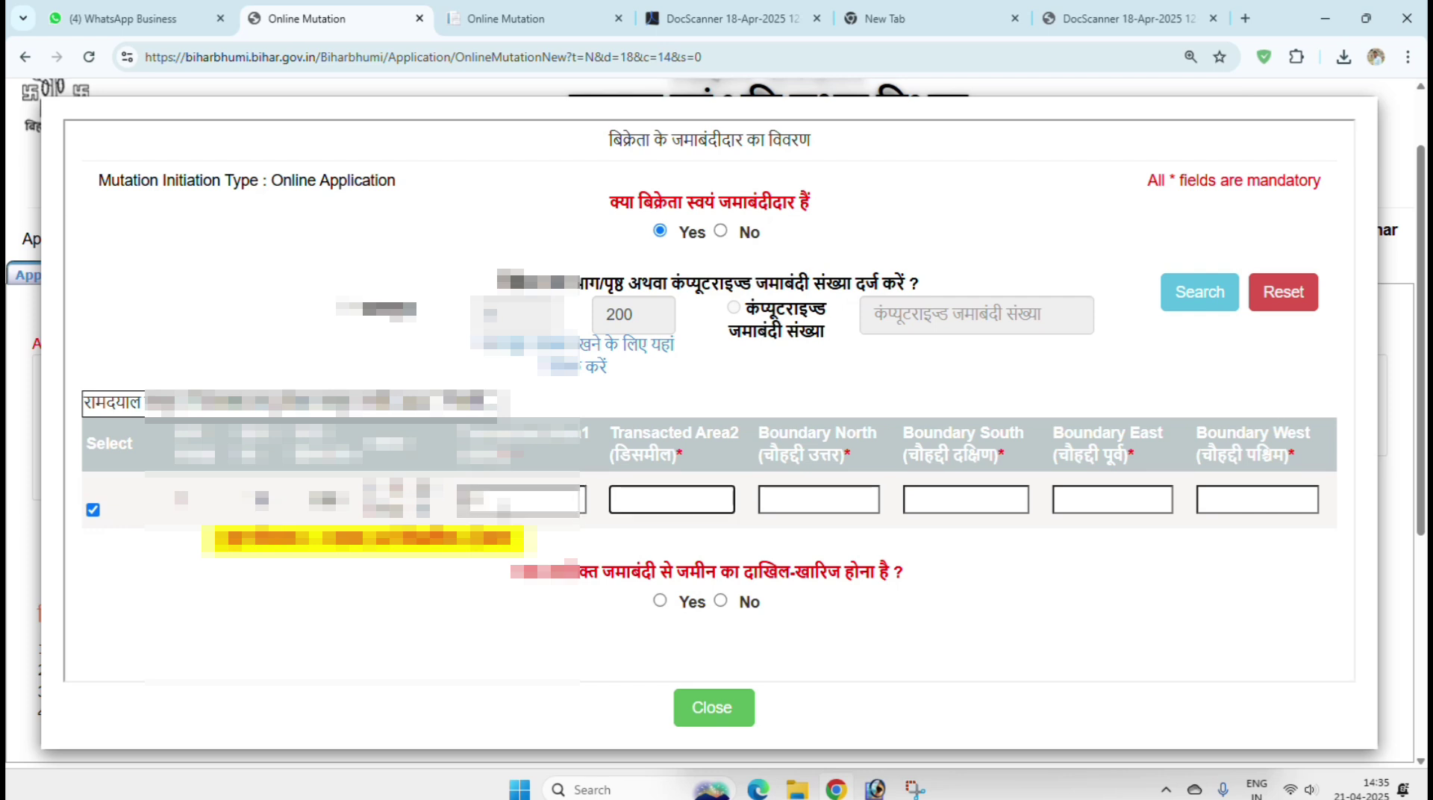
pyautogui.write('22')
pyautogui.press('Tab')
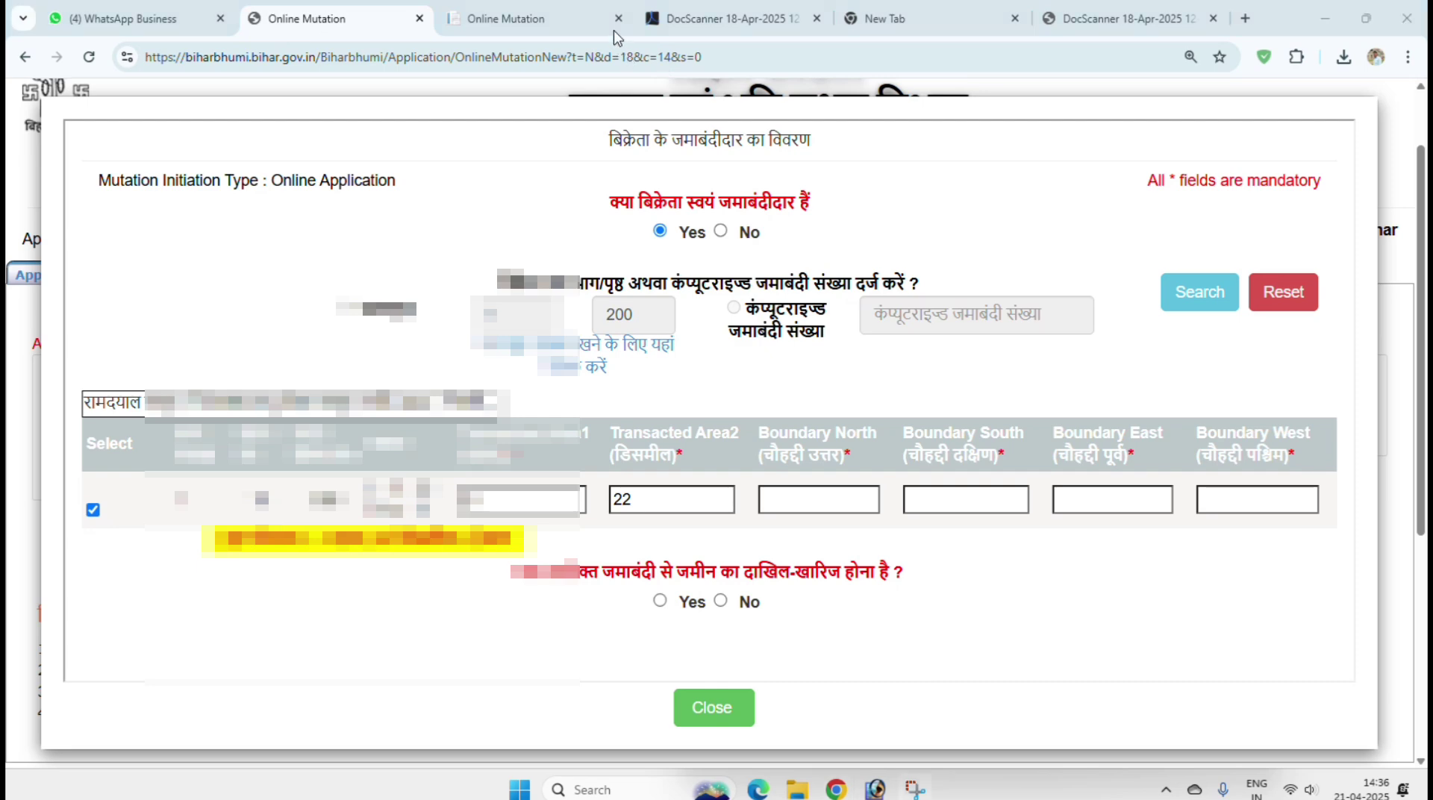
pyautogui.click(709, 706)
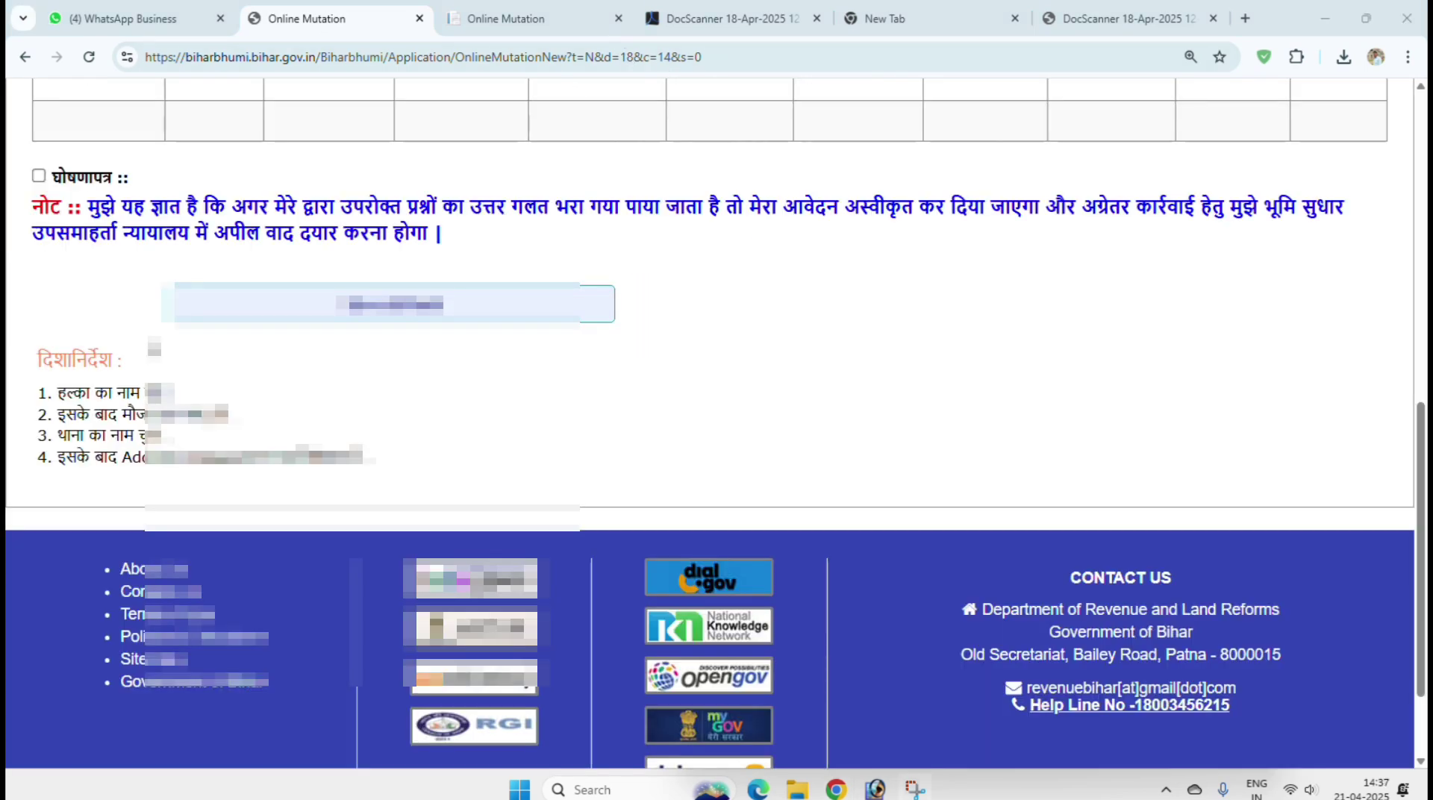
# - Tick the घोषणपत्र declaration and save the plot details to reach Buyer Details
pyautogui.click(39, 177)
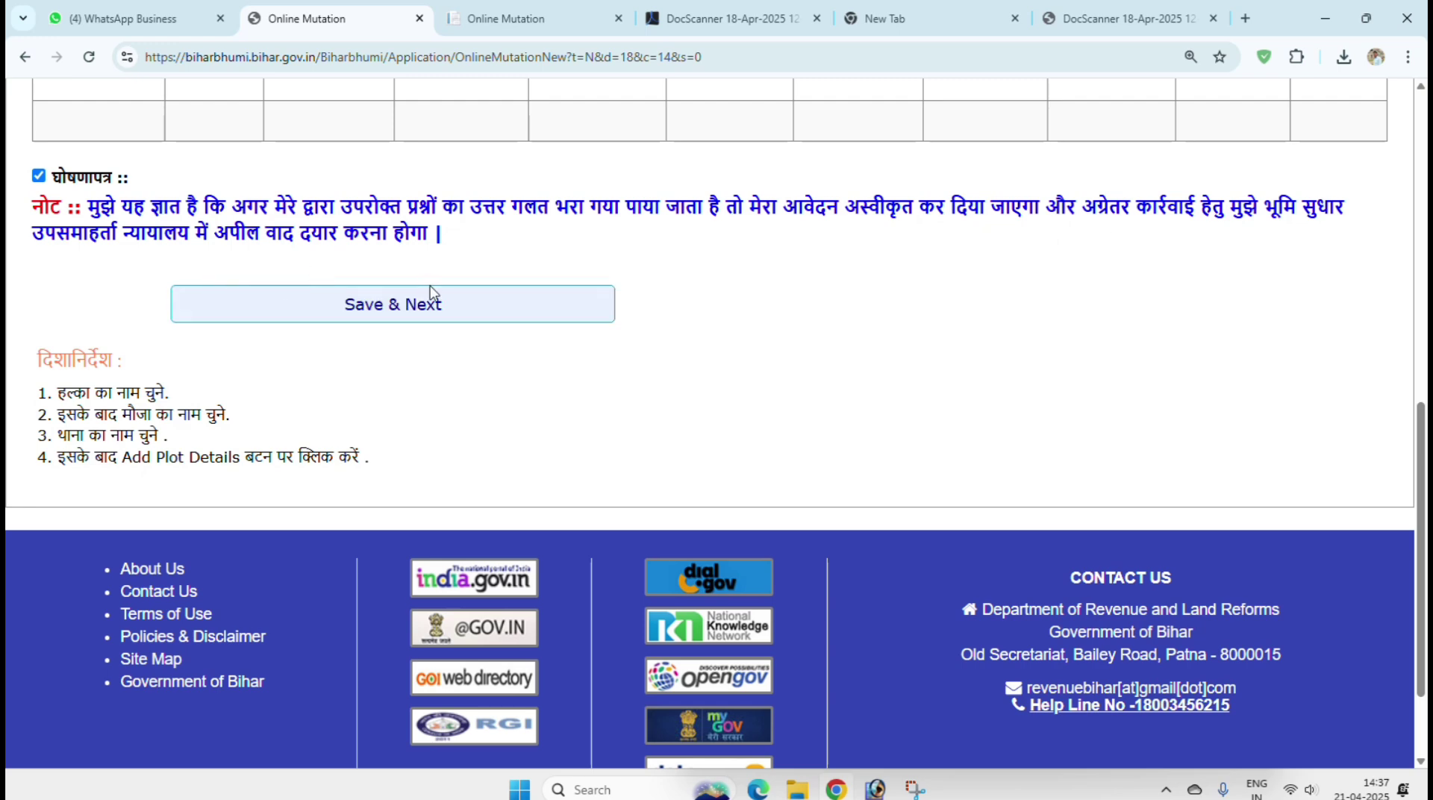
pyautogui.click(423, 308)
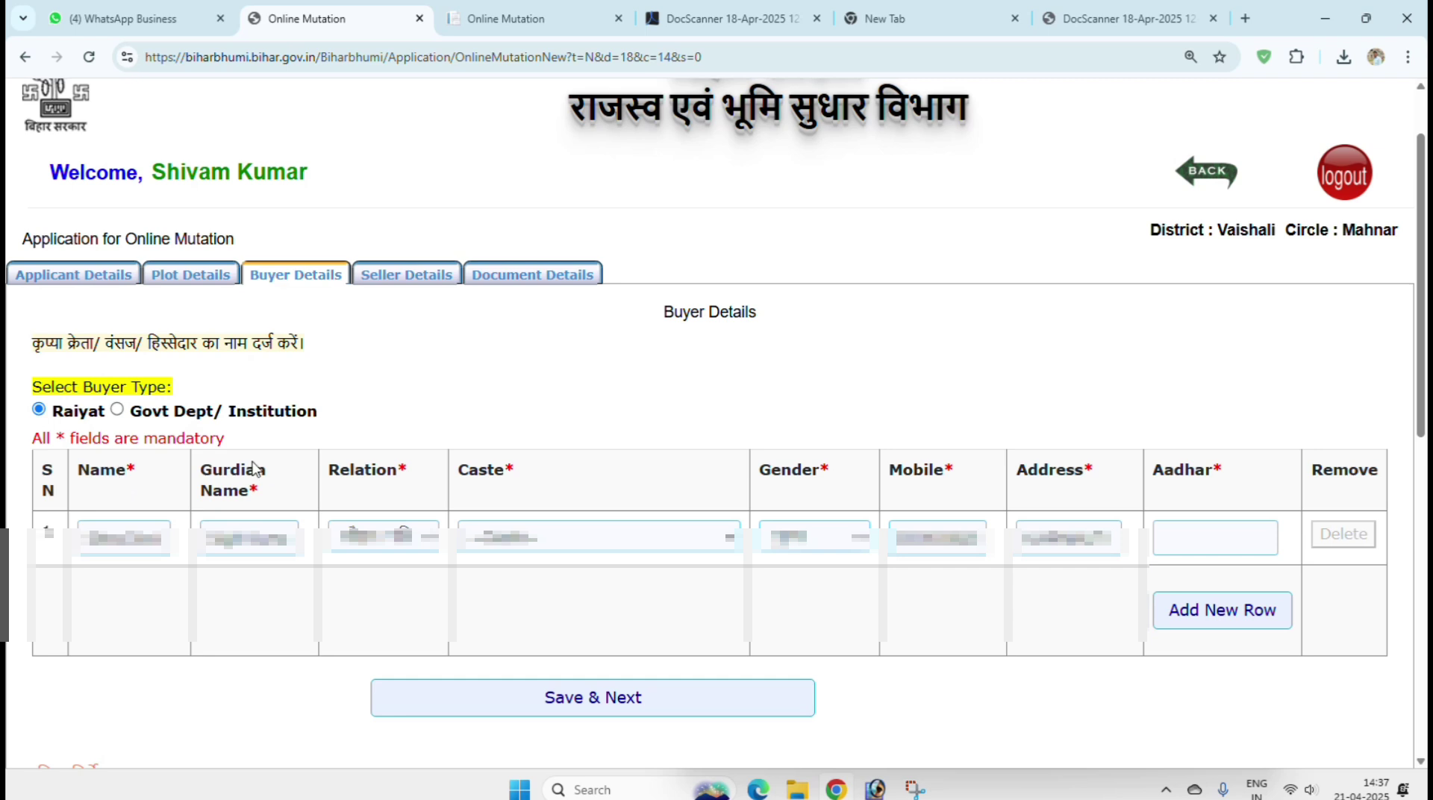
pyautogui.tripleClick(249, 468)
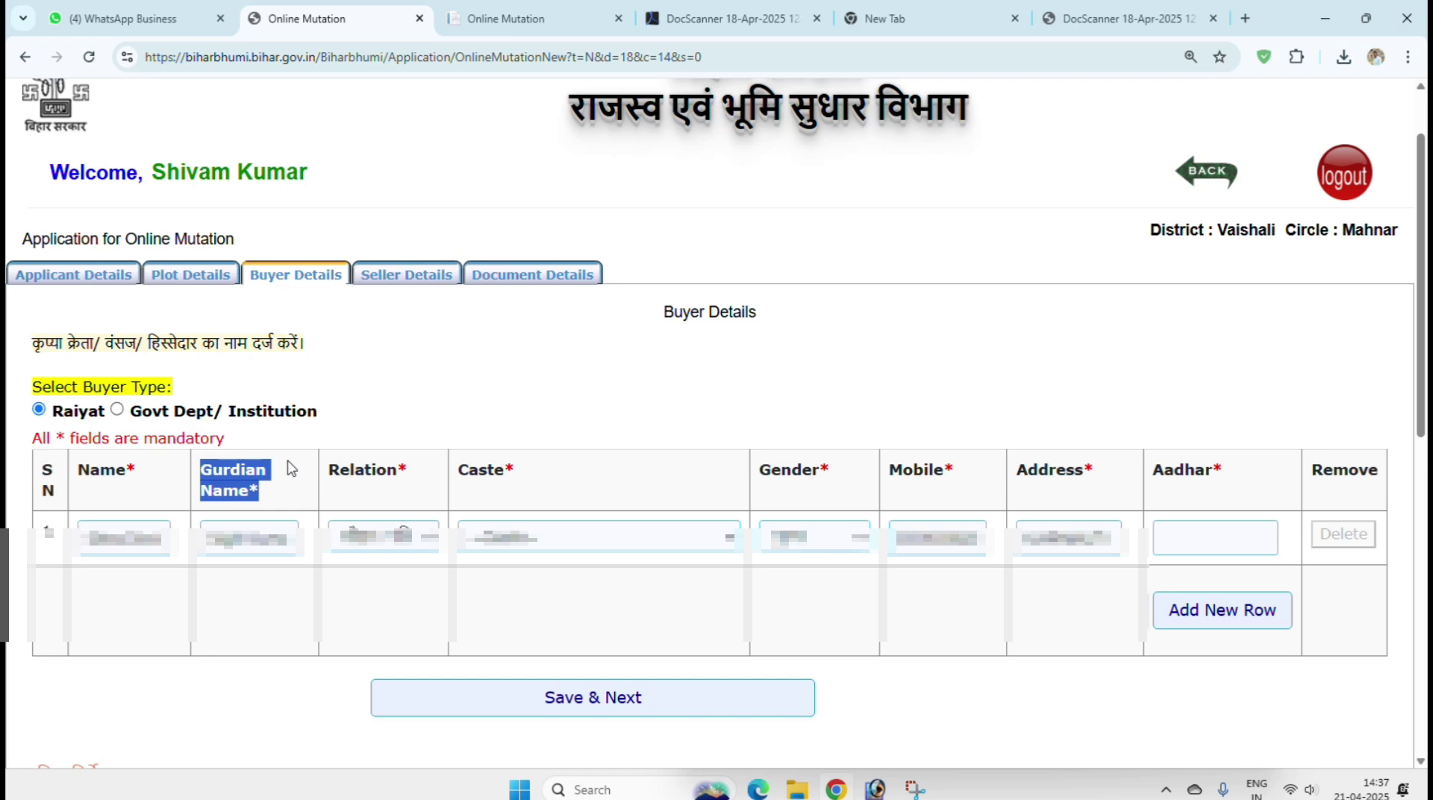
pyautogui.tripleClick(364, 469)
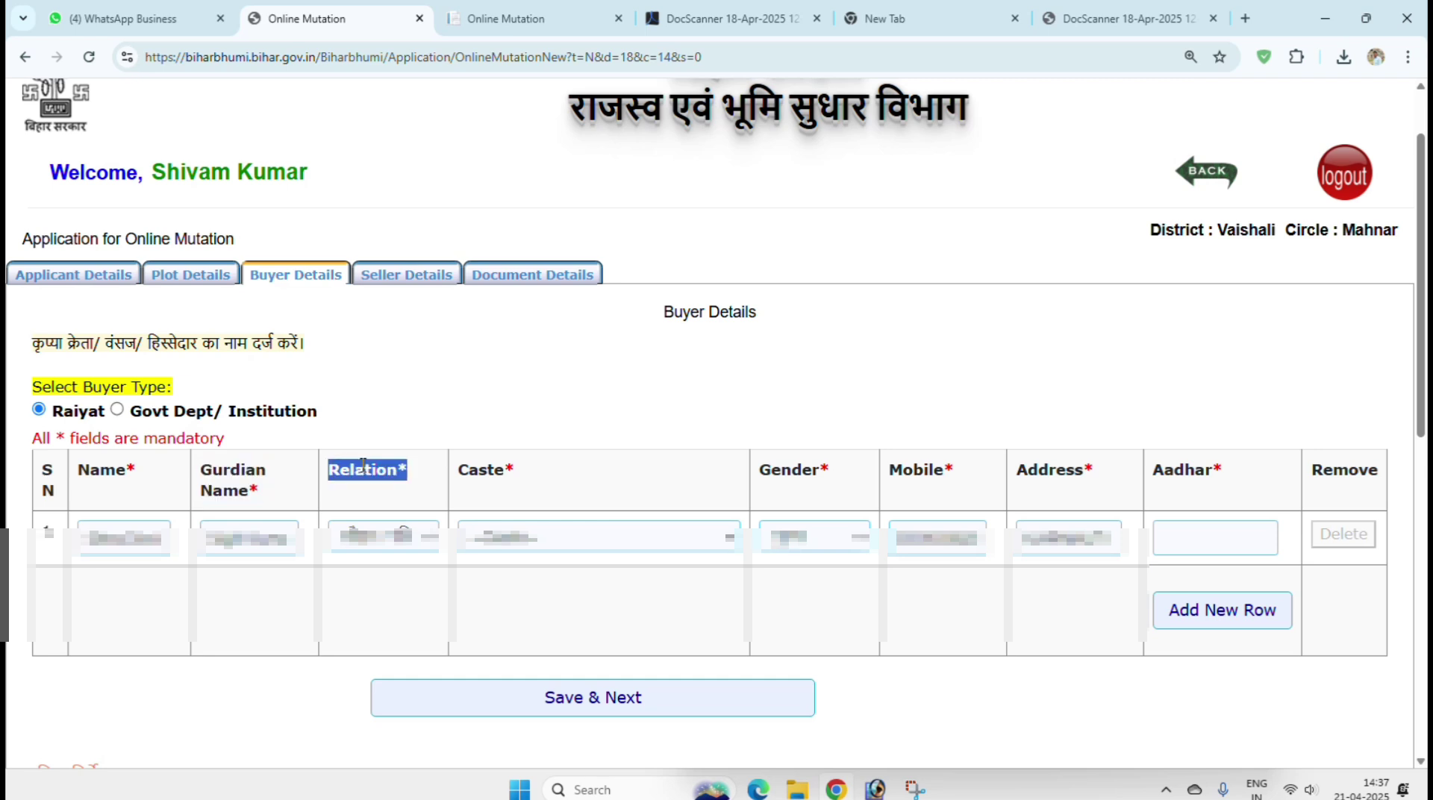
pyautogui.tripleClick(460, 470)
pyautogui.moveTo(755, 478); pyautogui.dragTo(970, 468)
pyautogui.tripleClick(1058, 470)
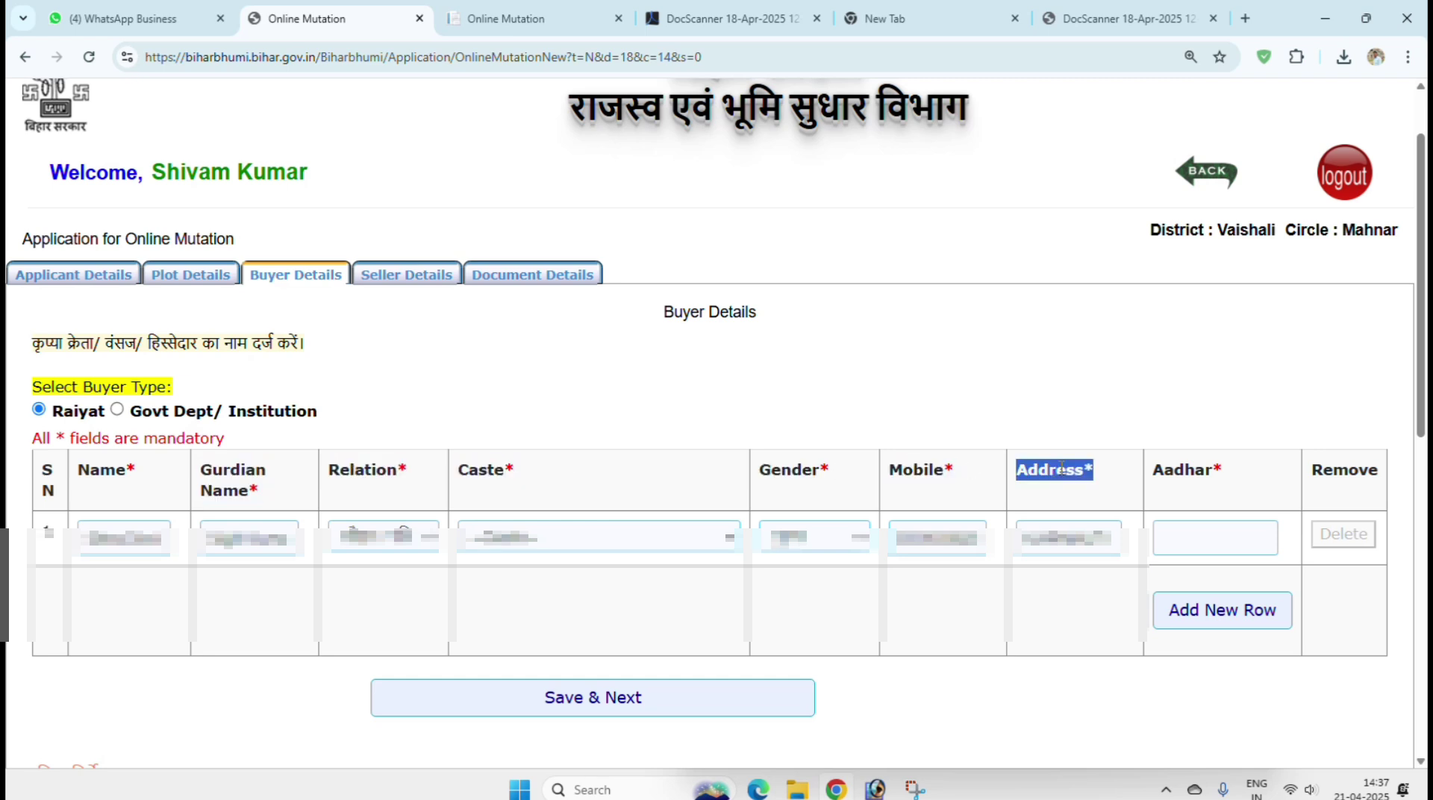
pyautogui.tripleClick(1204, 470)
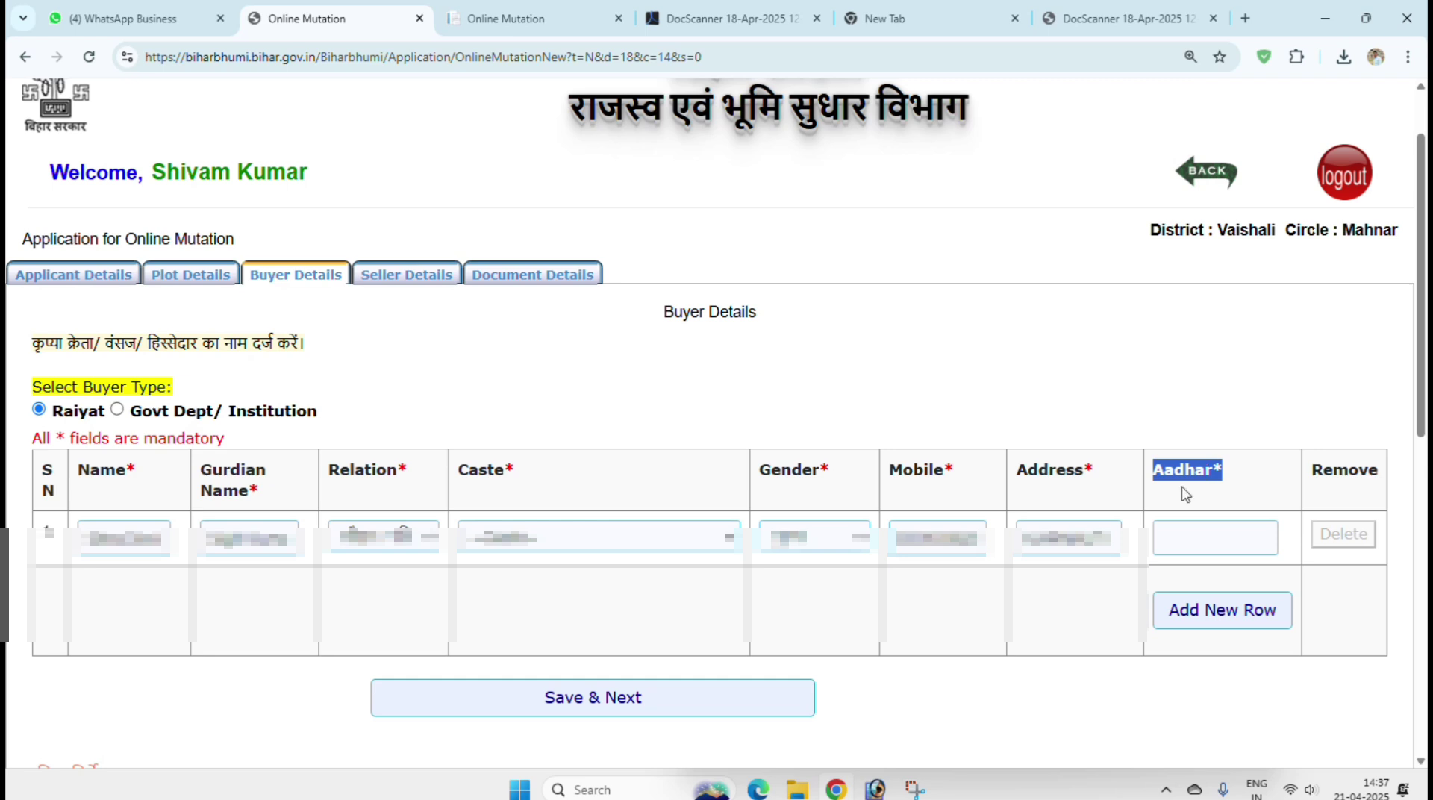
pyautogui.click(989, 629)
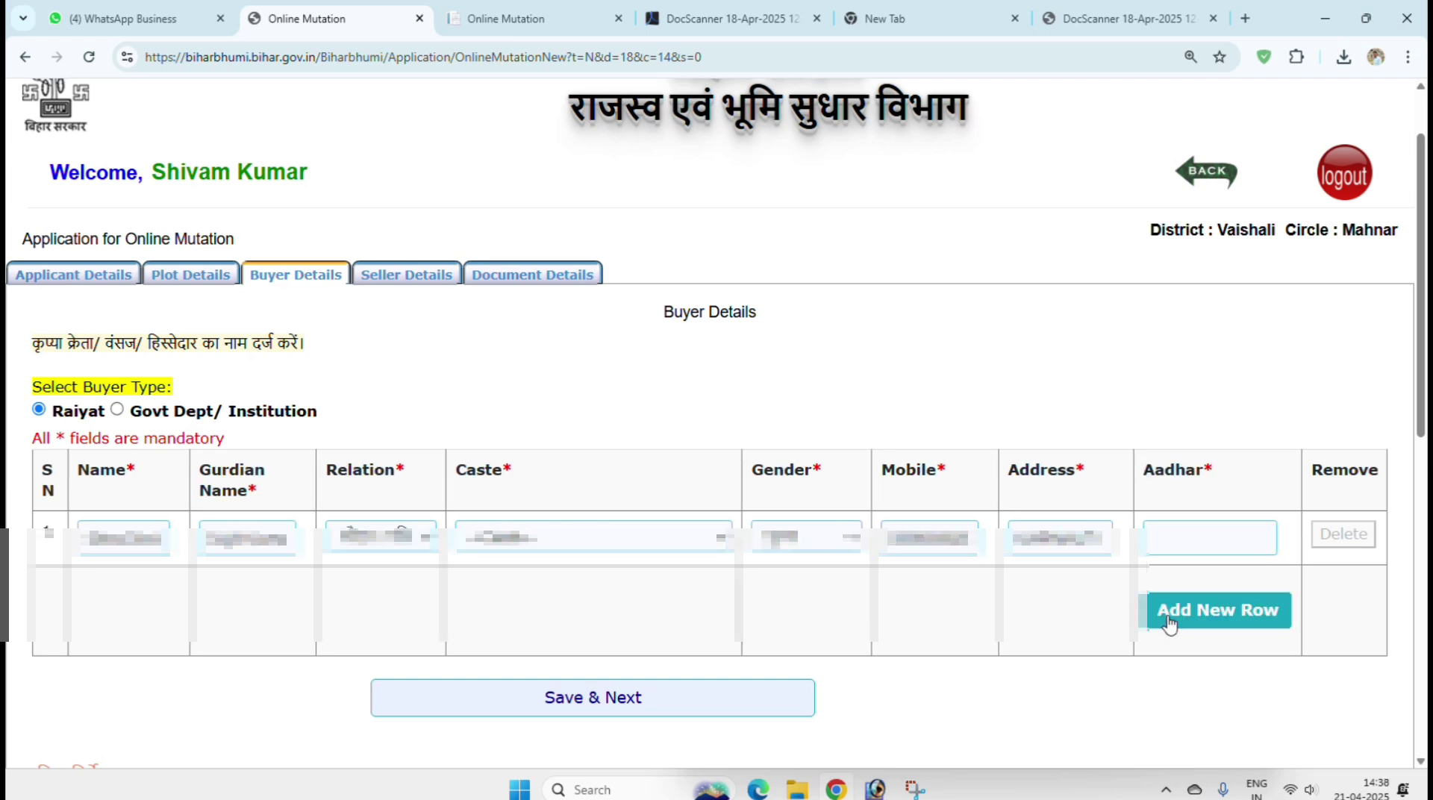
# - Add a new buyer row, then review the Seller Details Relation and Aadhar columns
pyautogui.click(1223, 618)
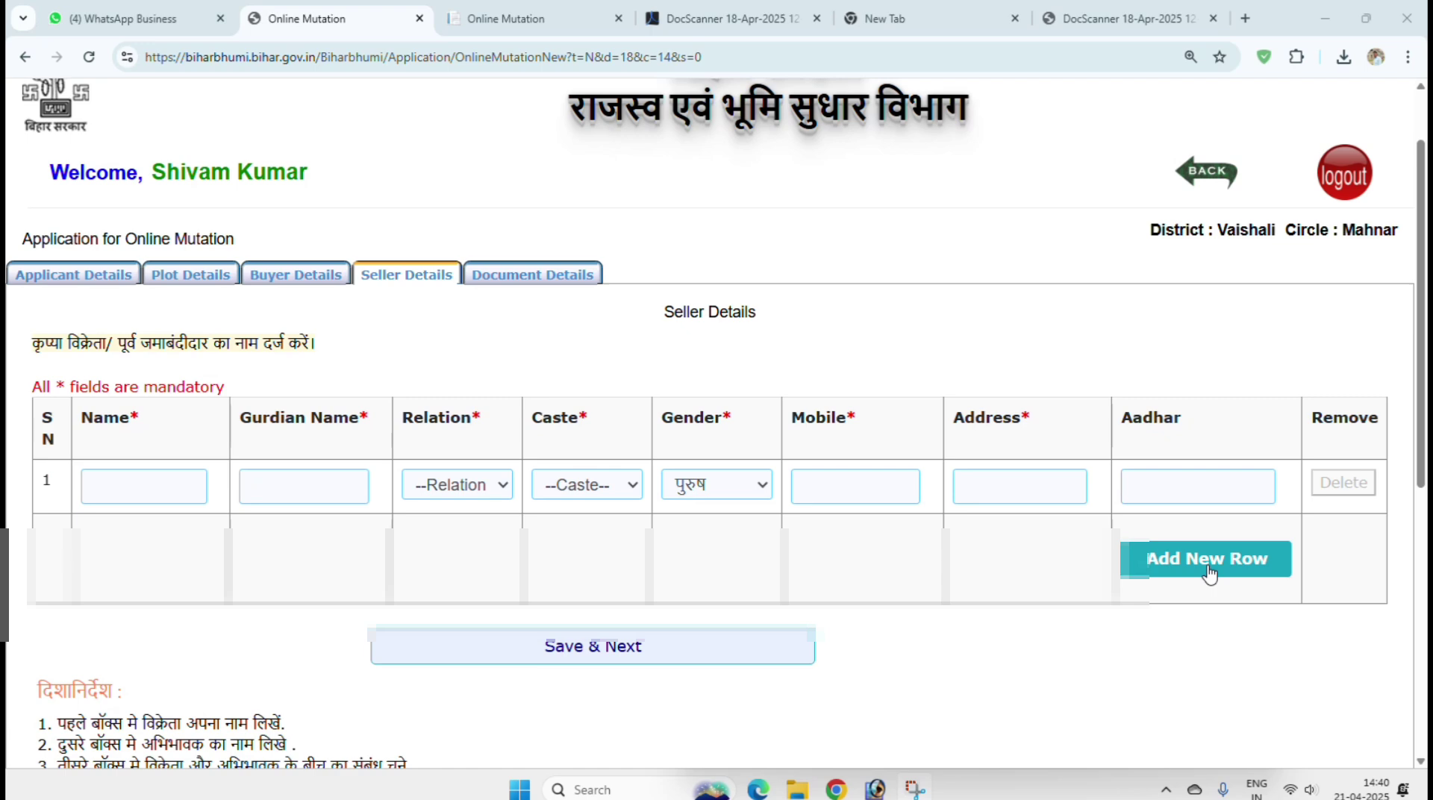
pyautogui.tripleClick(444, 422)
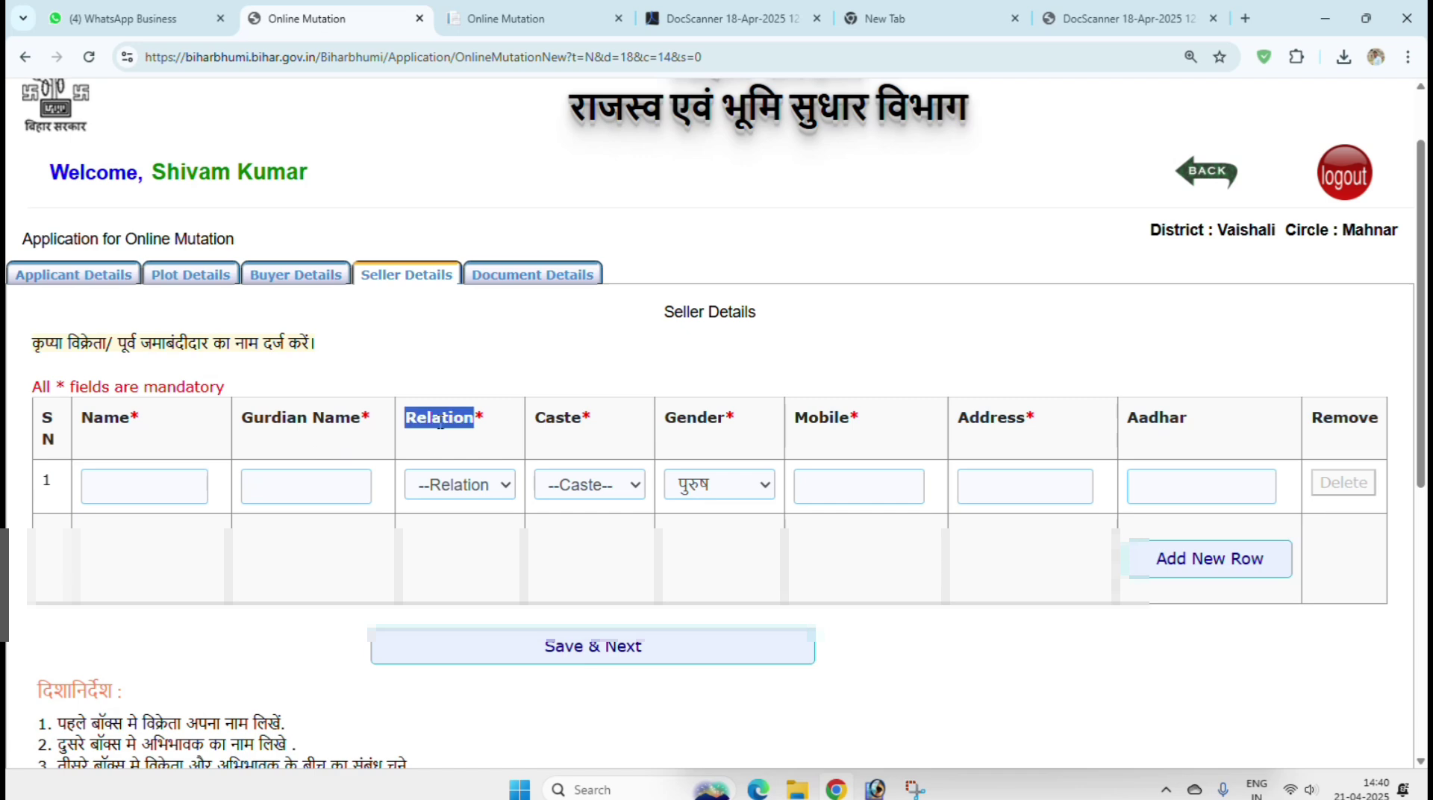
pyautogui.click(556, 419)
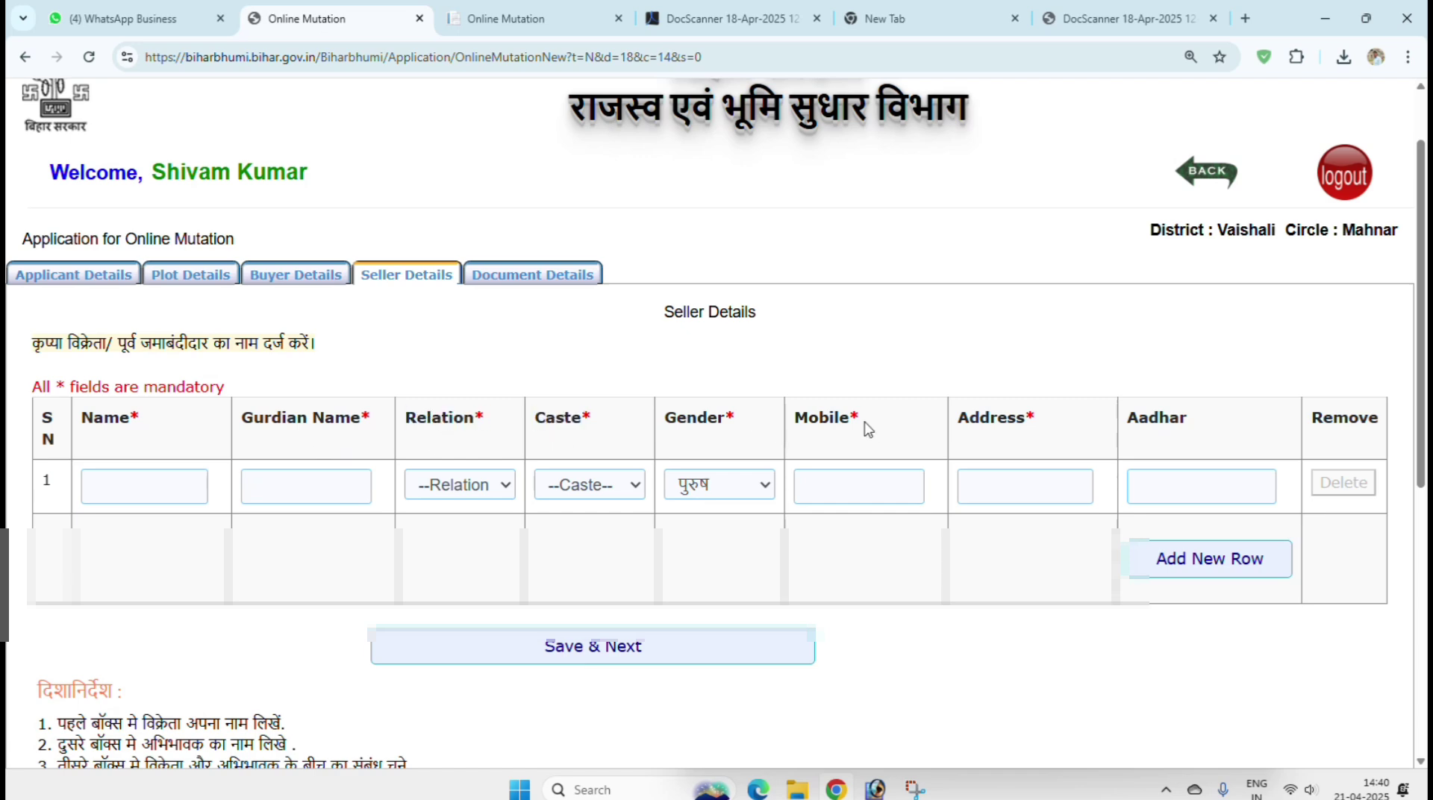
pyautogui.doubleClick(1149, 429)
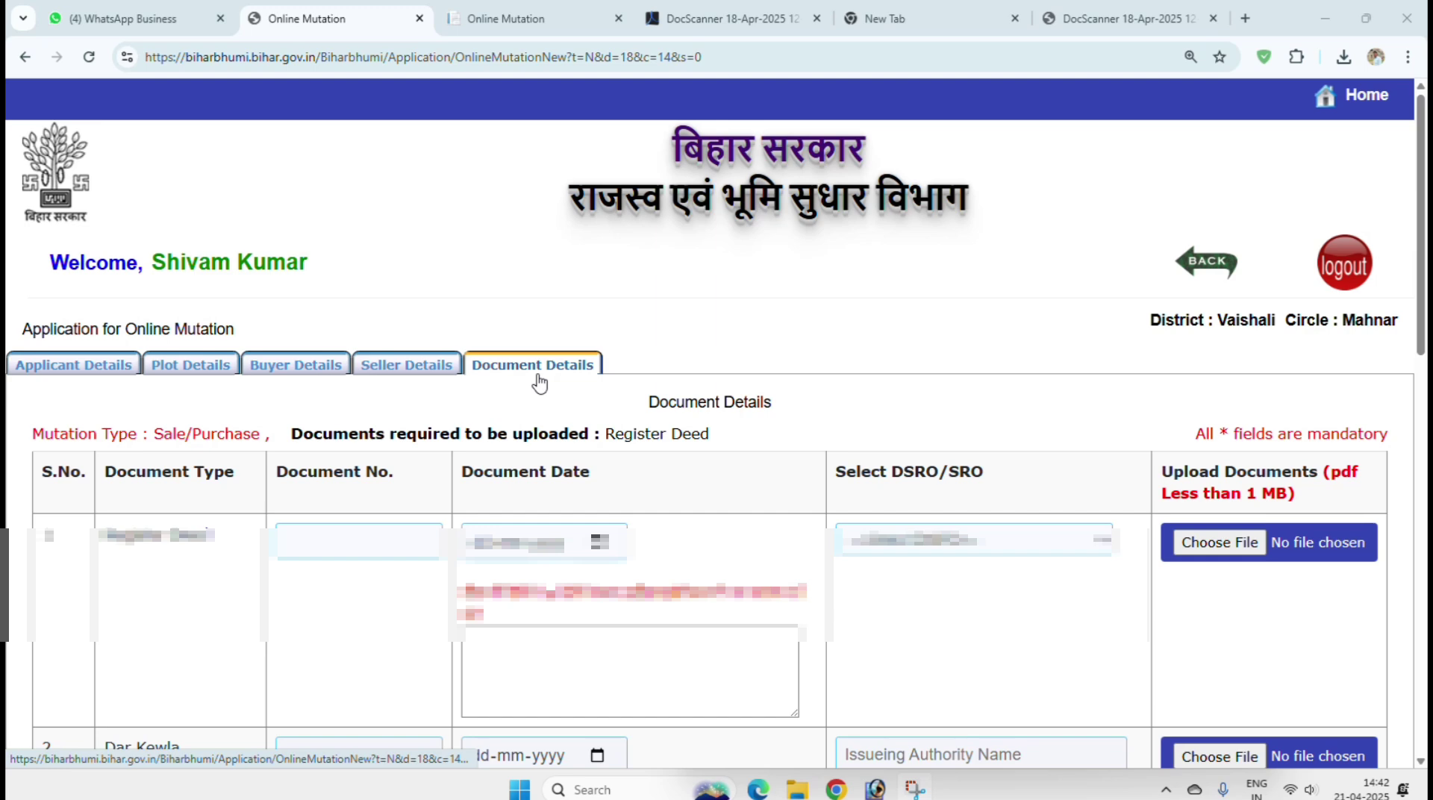
# - Review the Document Details columns: document type, Document No. and Document Date
pyautogui.tripleClick(140, 525)
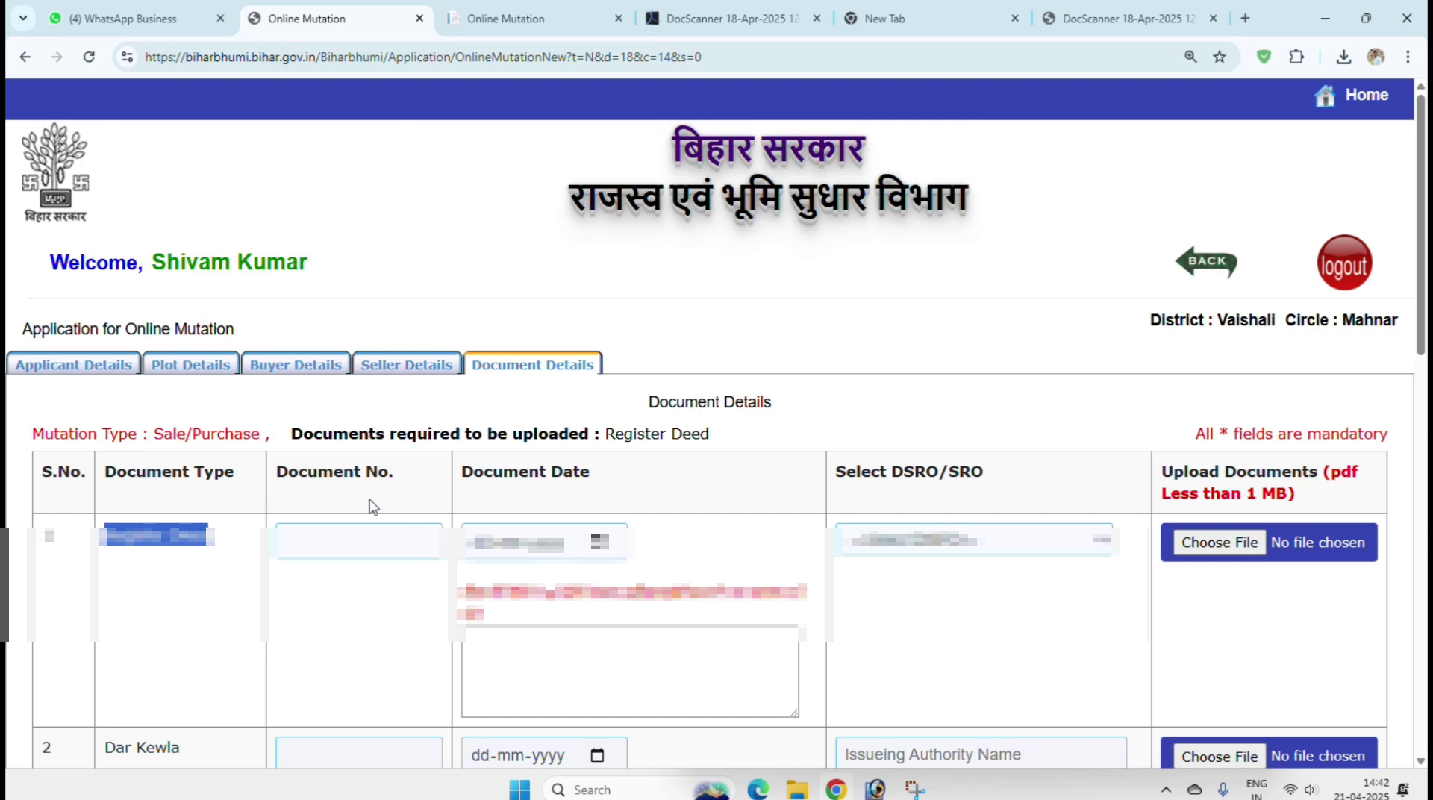
pyautogui.click(348, 479)
pyautogui.tripleClick(347, 478)
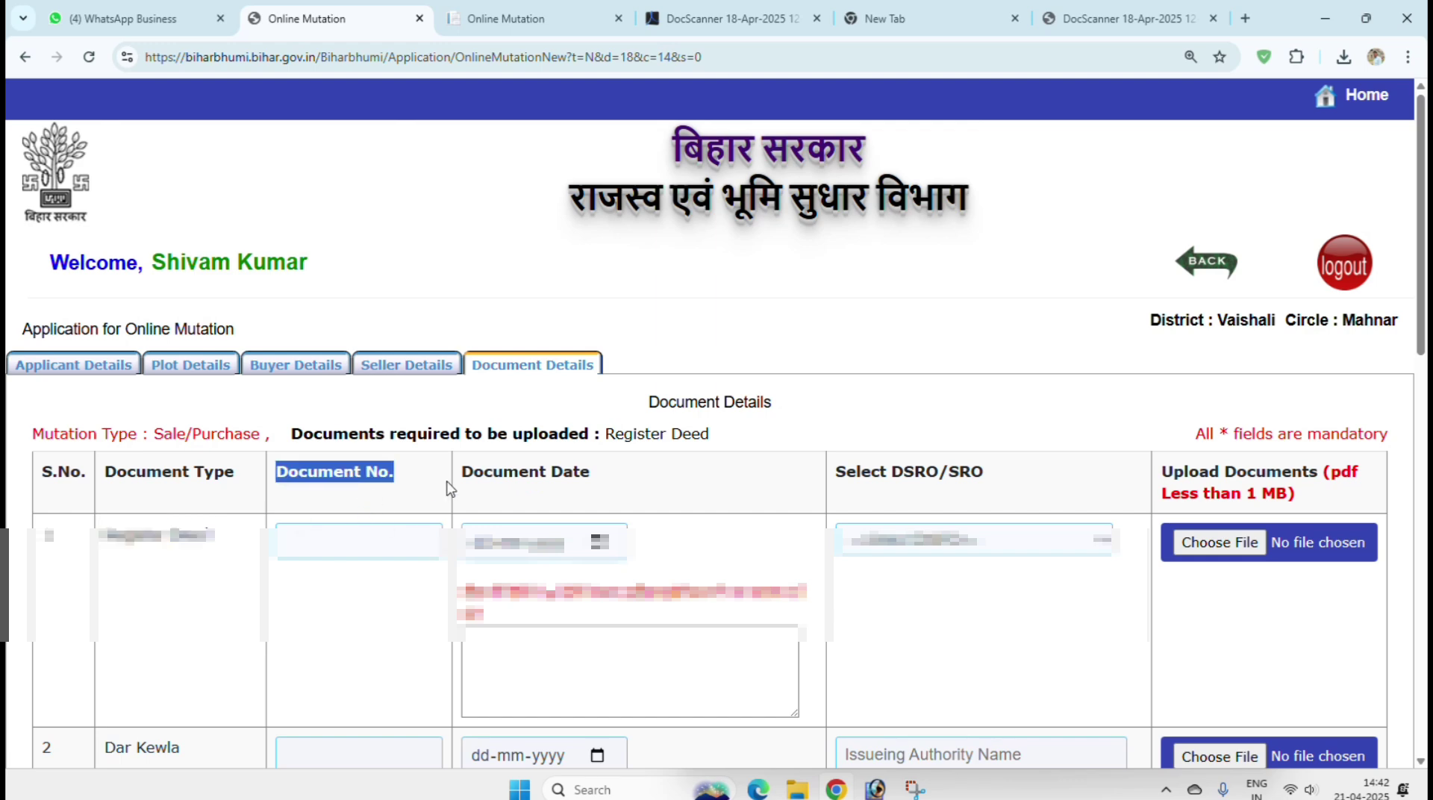
pyautogui.click(503, 479)
pyautogui.tripleClick(503, 479)
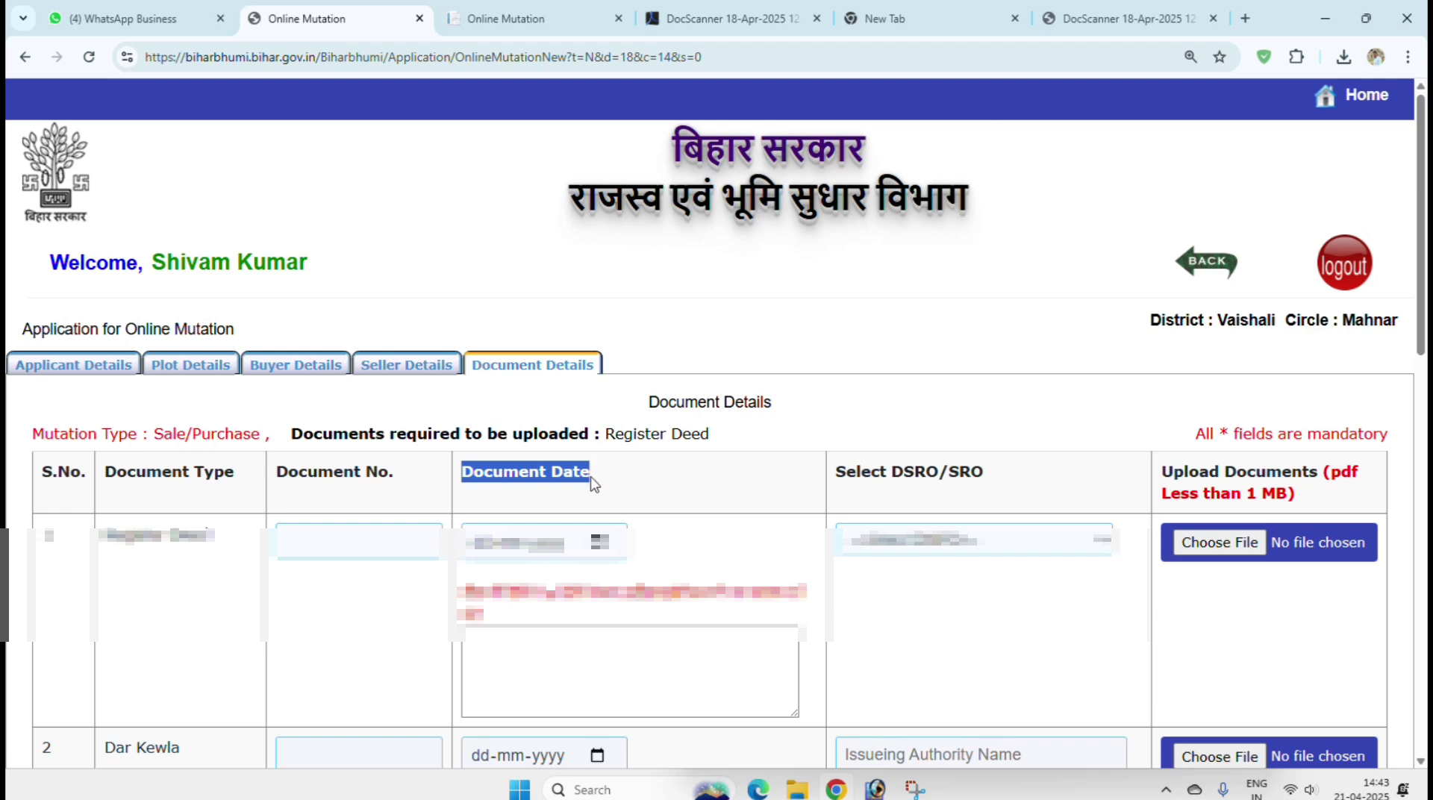
# - Check the DSRO/SRO office choices and upload size limit, then move to a new browser tab
pyautogui.tripleClick(893, 474)
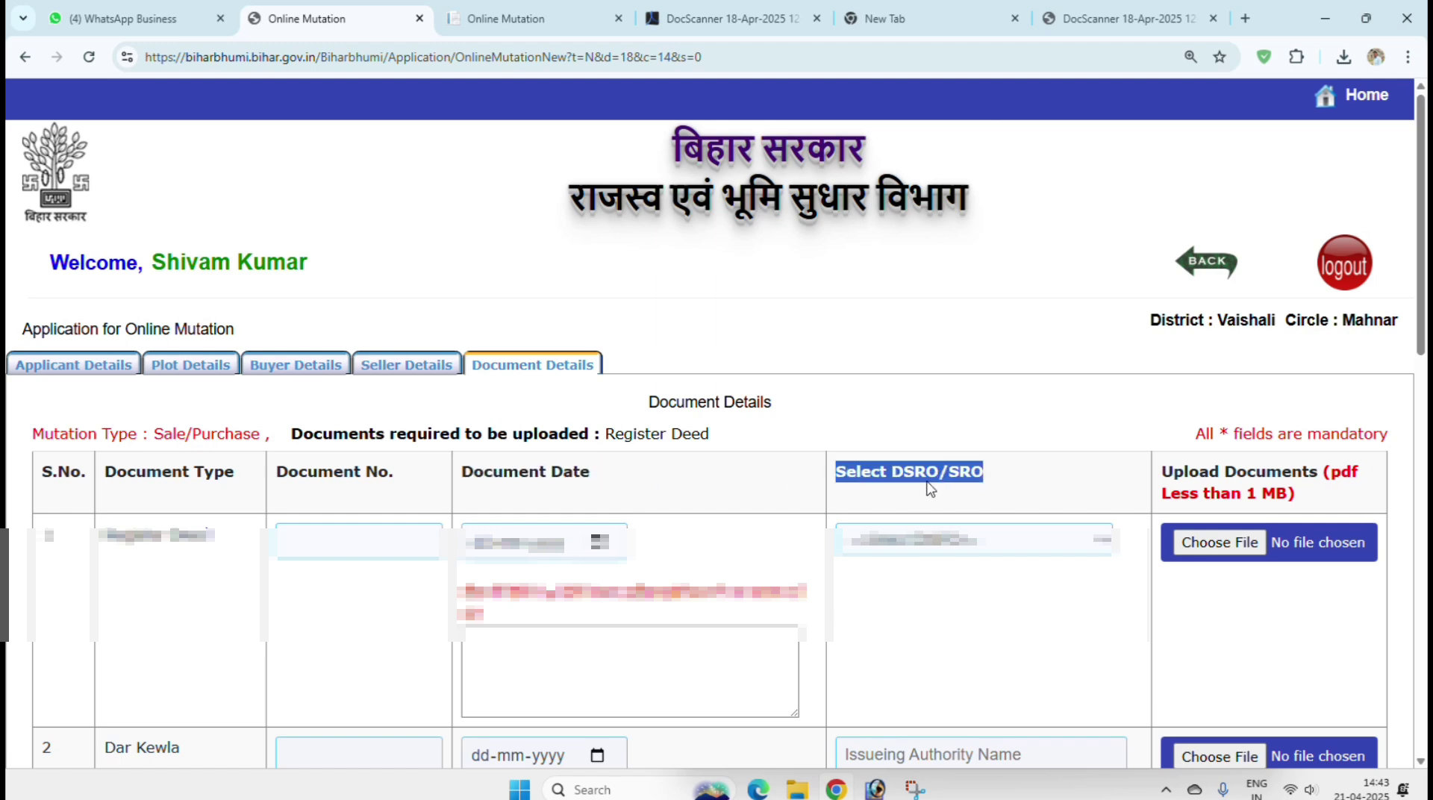
pyautogui.click(942, 537)
pyautogui.click(1011, 470)
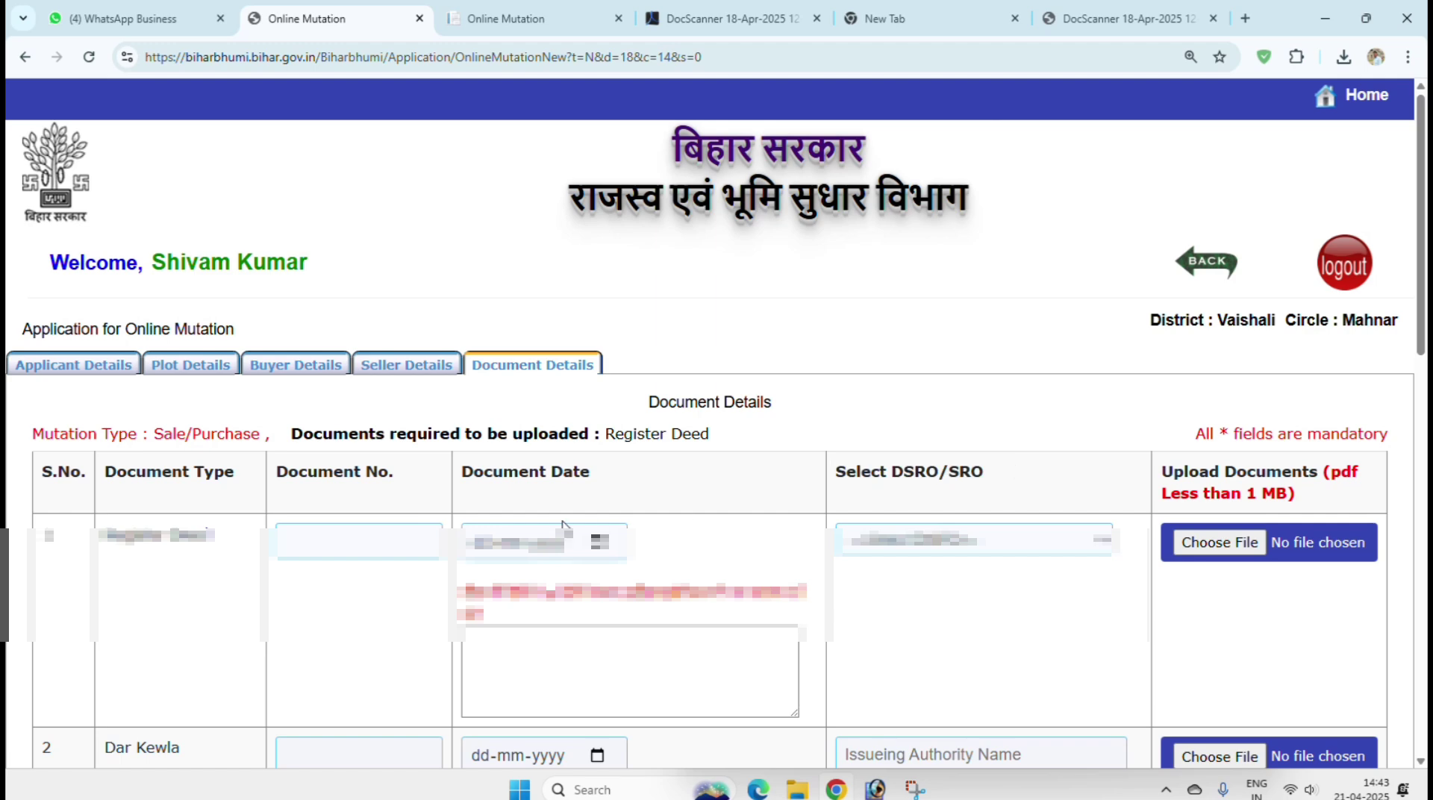
pyautogui.moveTo(1177, 478); pyautogui.dragTo(1254, 498)
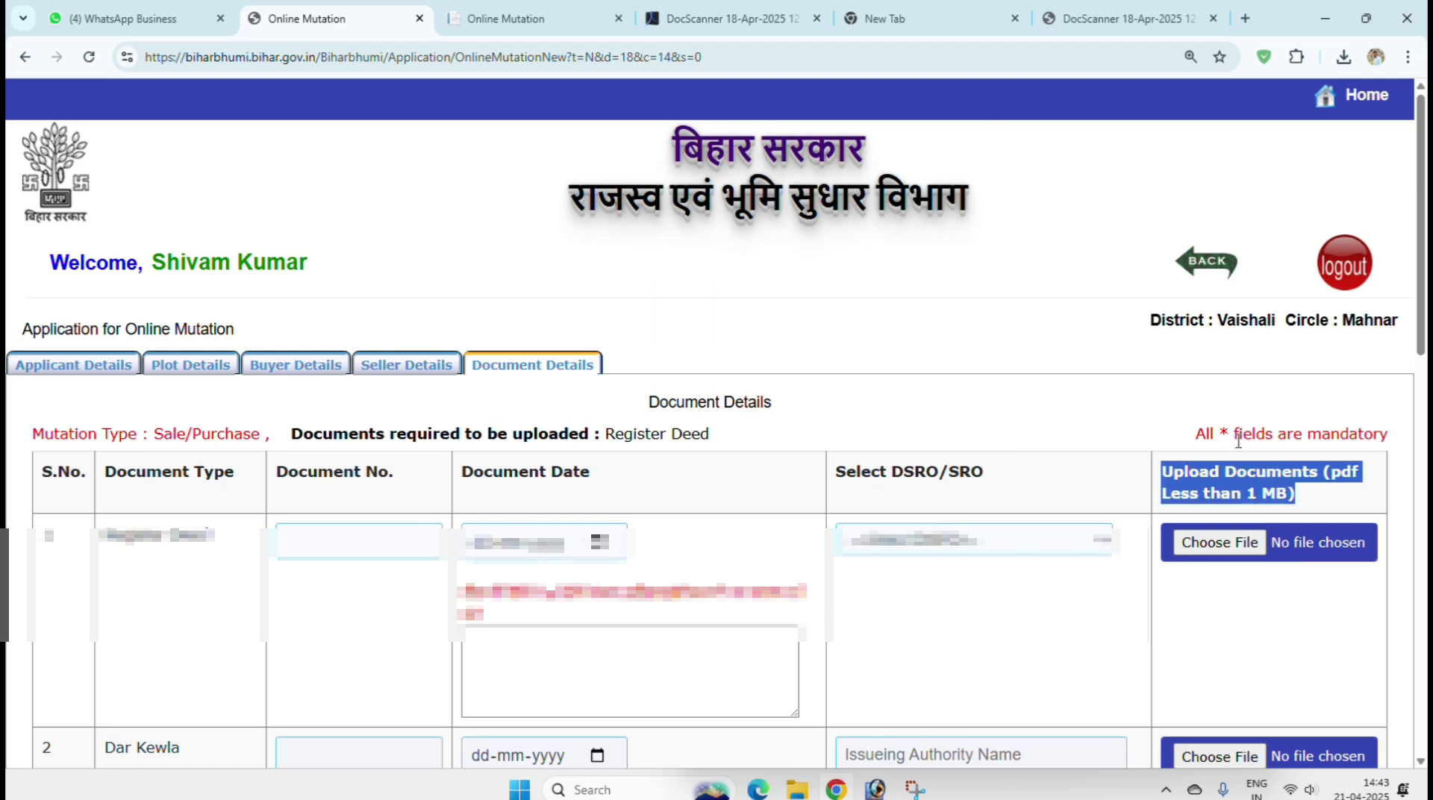
pyautogui.click(905, 13)
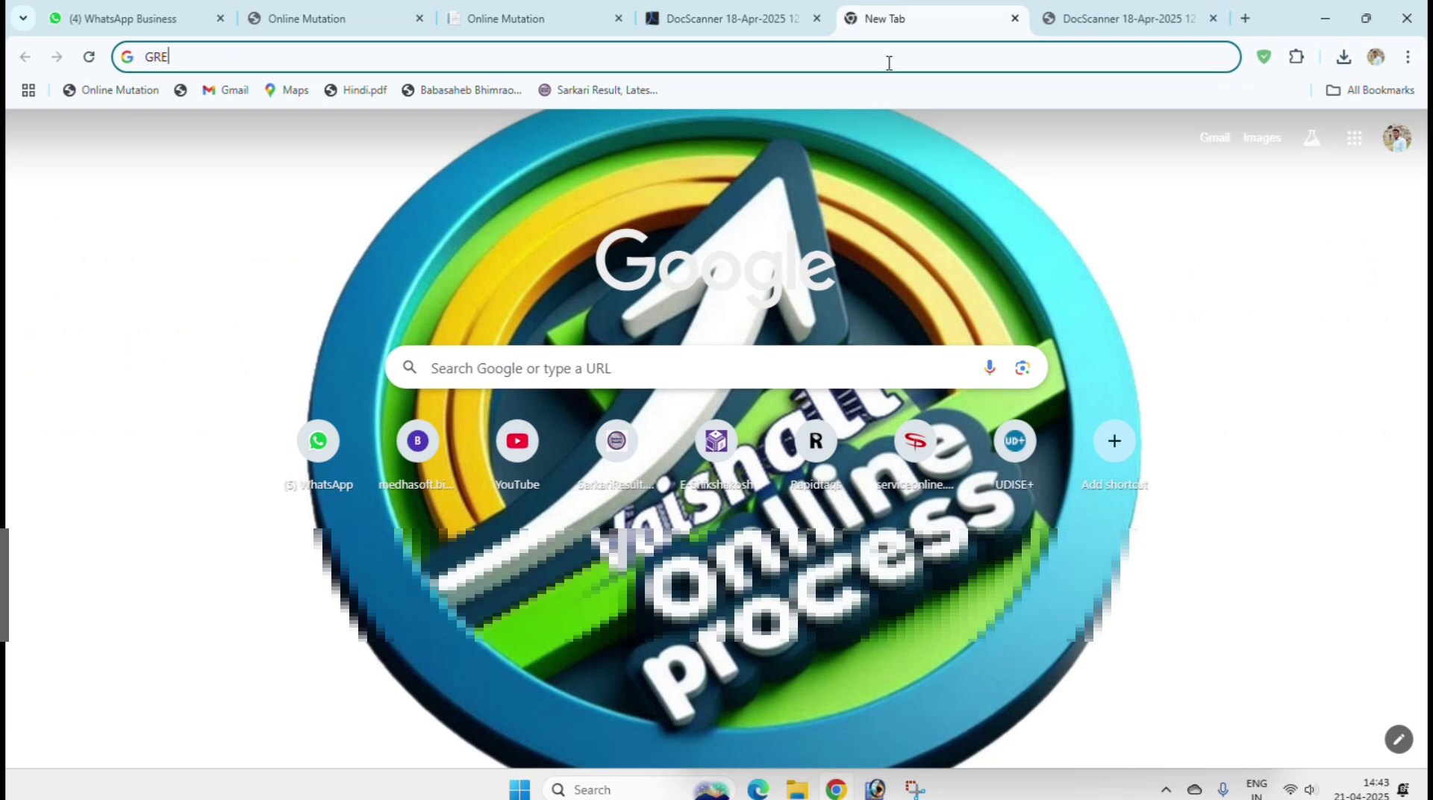
# - Search 'resize pdf', open PDFResizer.com's Resize PDF tool, then return to the Online Mutation tab
pyautogui.press('BackSpace')
pyautogui.press('BackSpace')
pyautogui.press('BackSpace')
pyautogui.write('r')
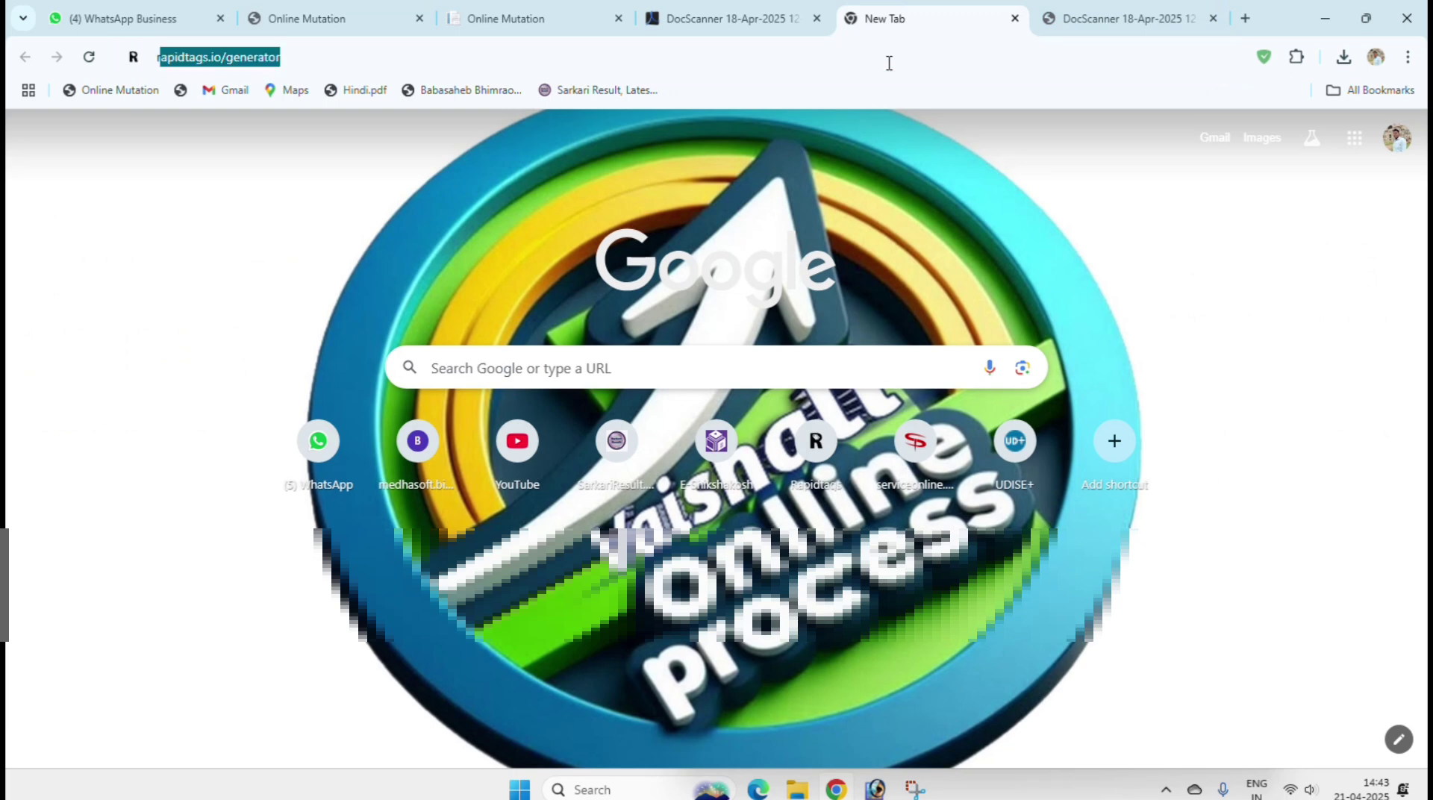
pyautogui.write('e')
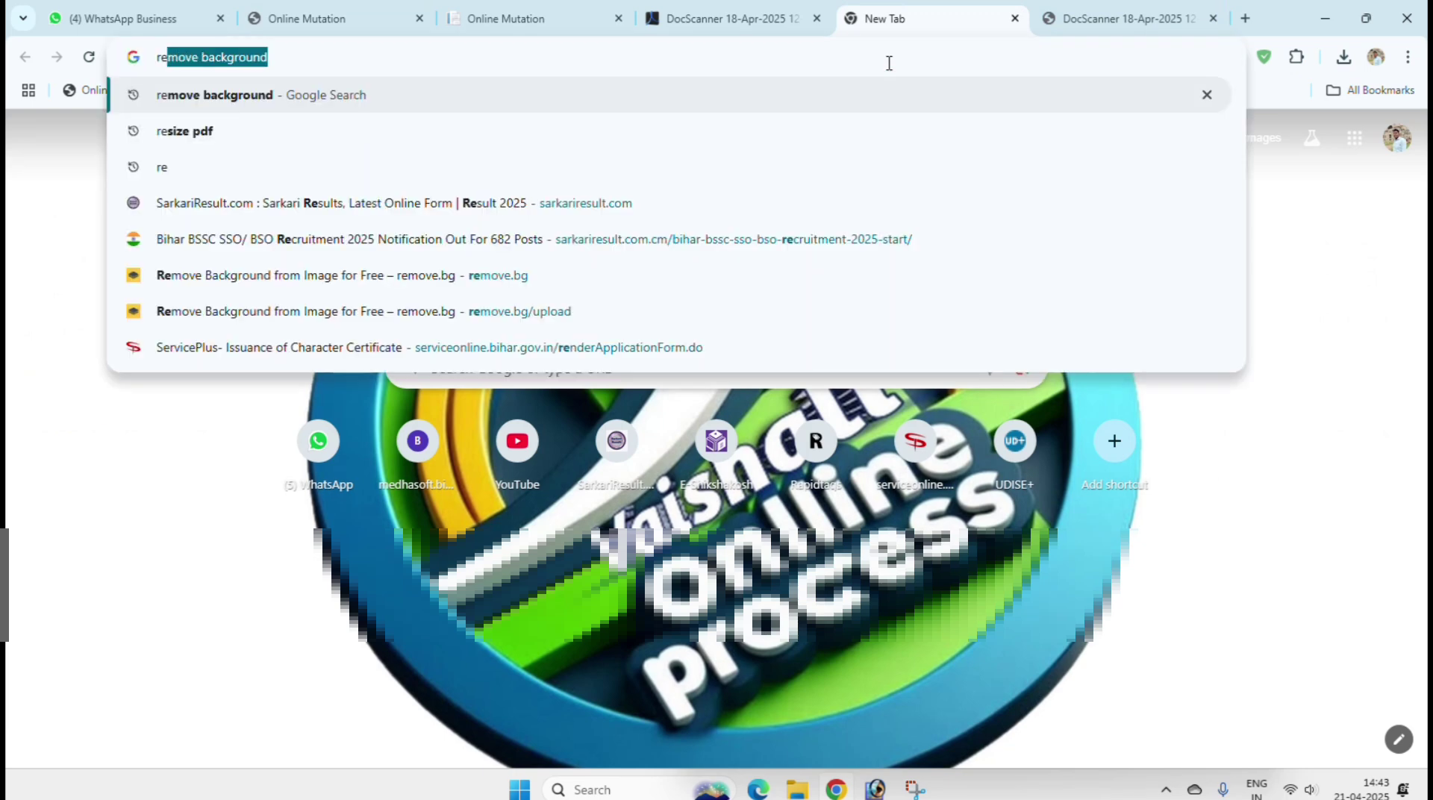
pyautogui.click(247, 125)
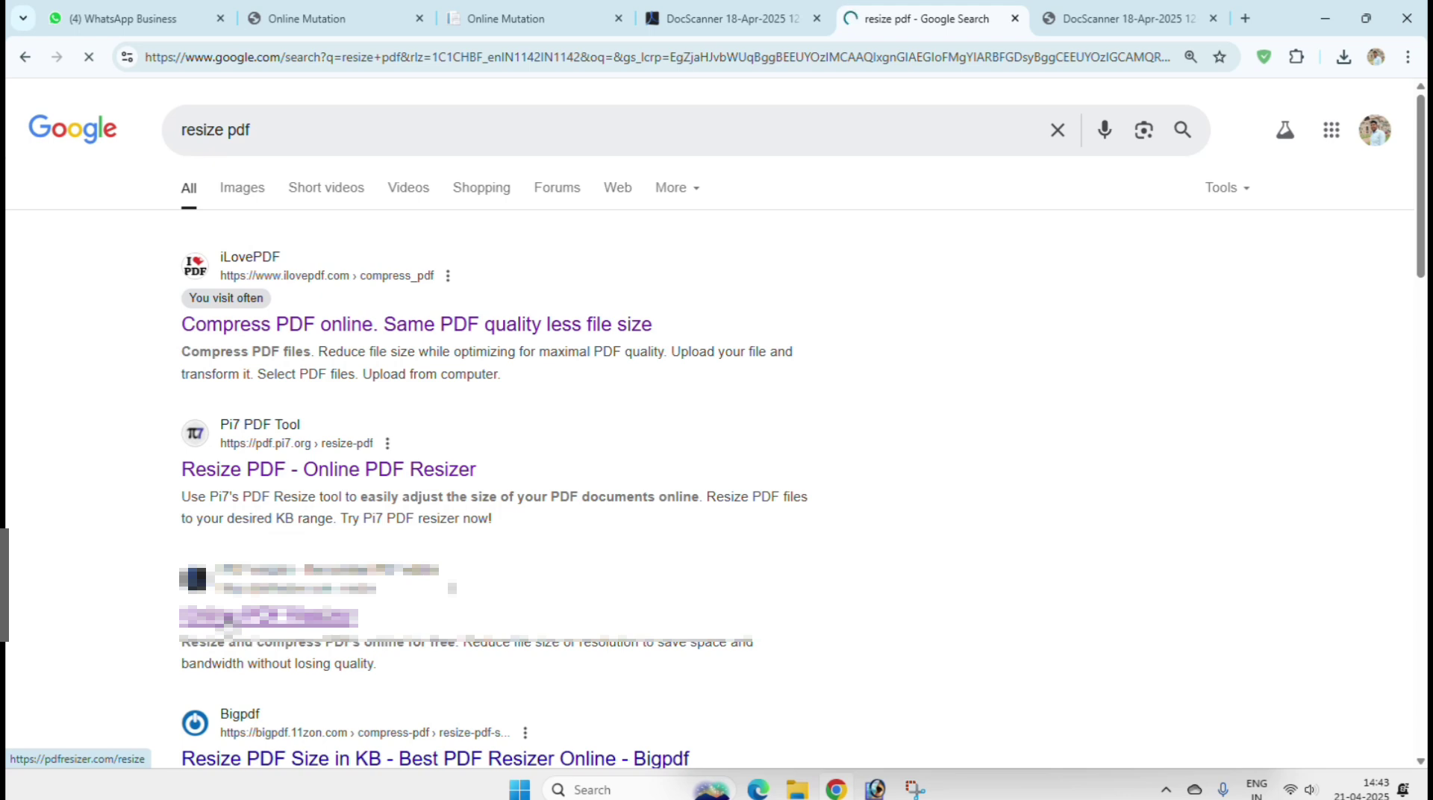
pyautogui.click(247, 586)
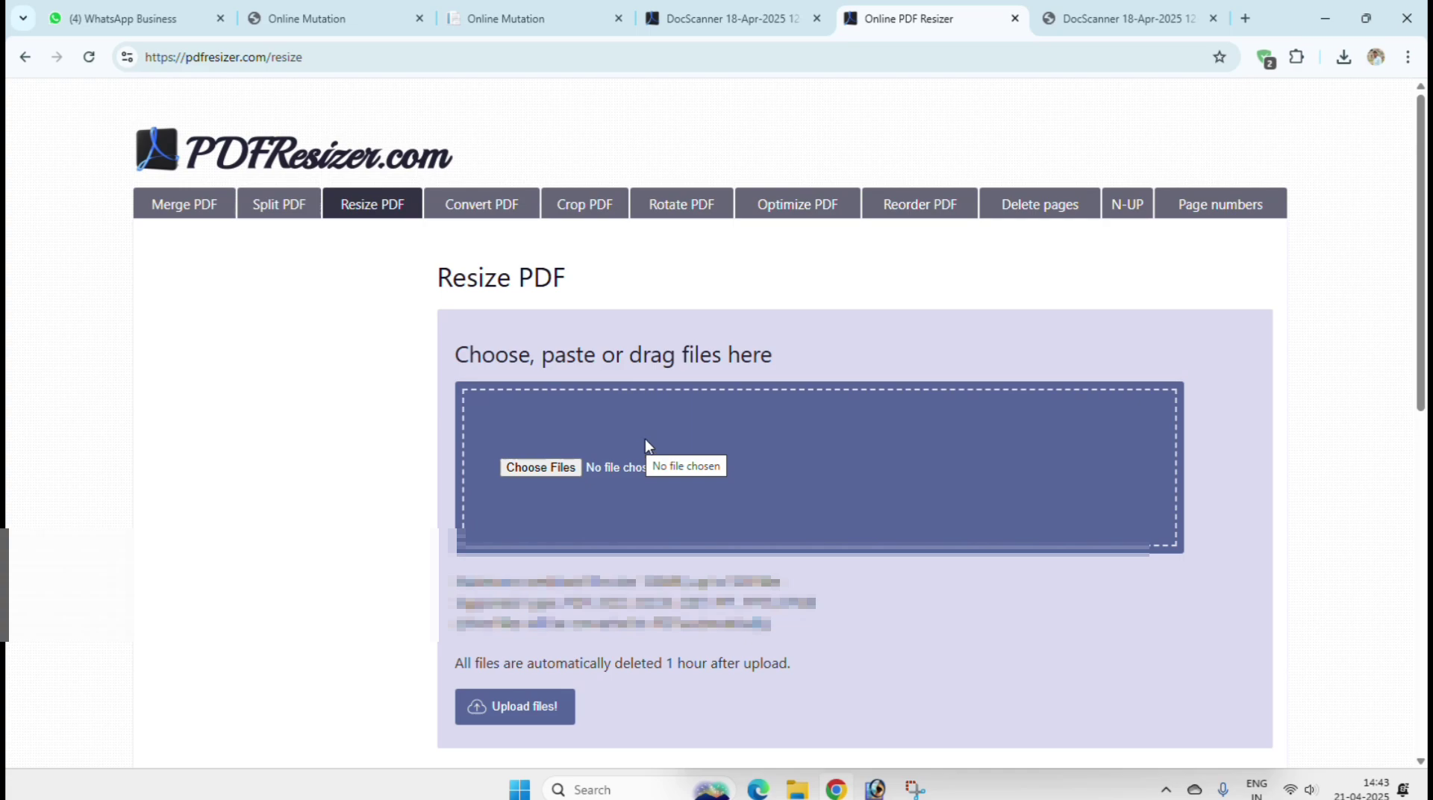
pyautogui.click(329, 18)
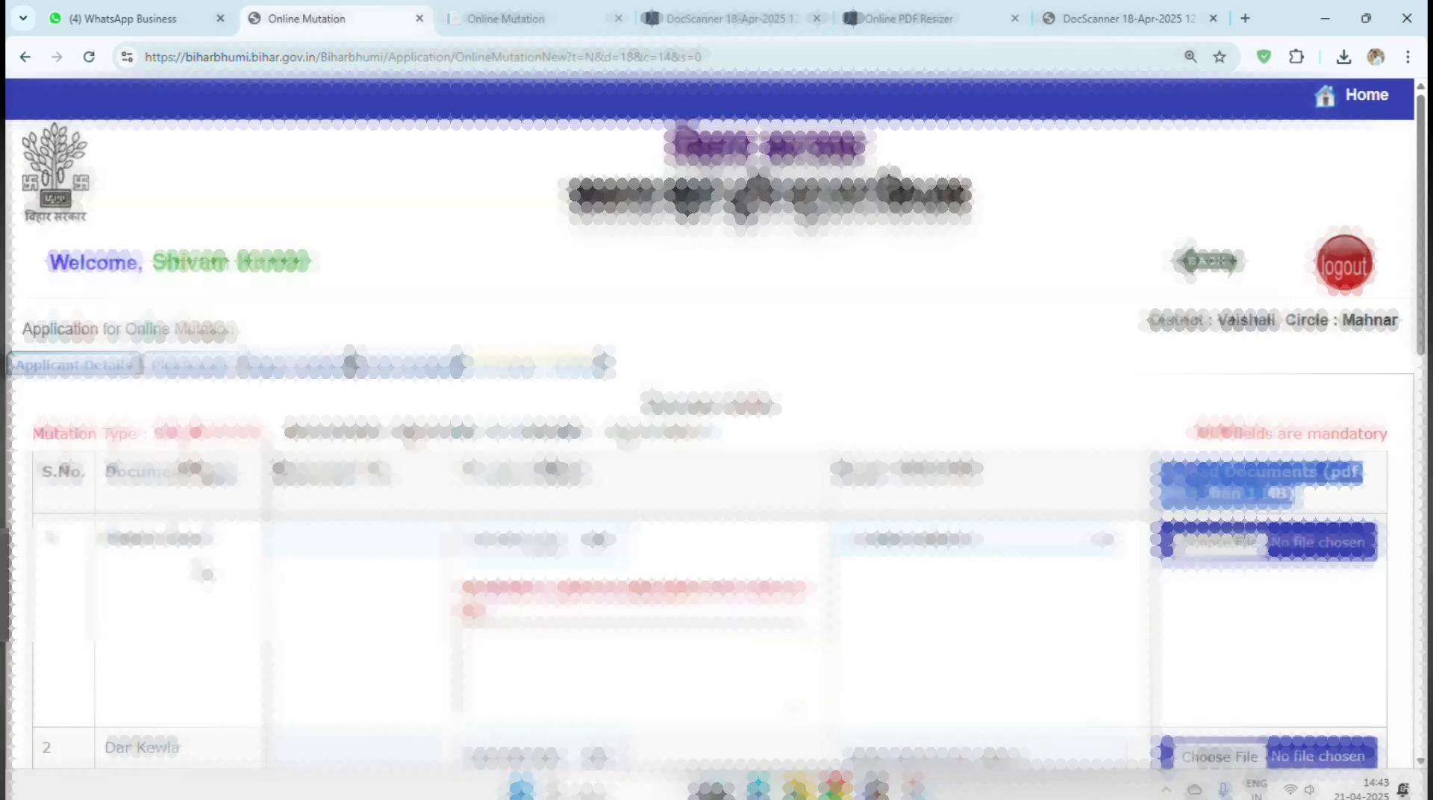
pyautogui.click(1127, 9)
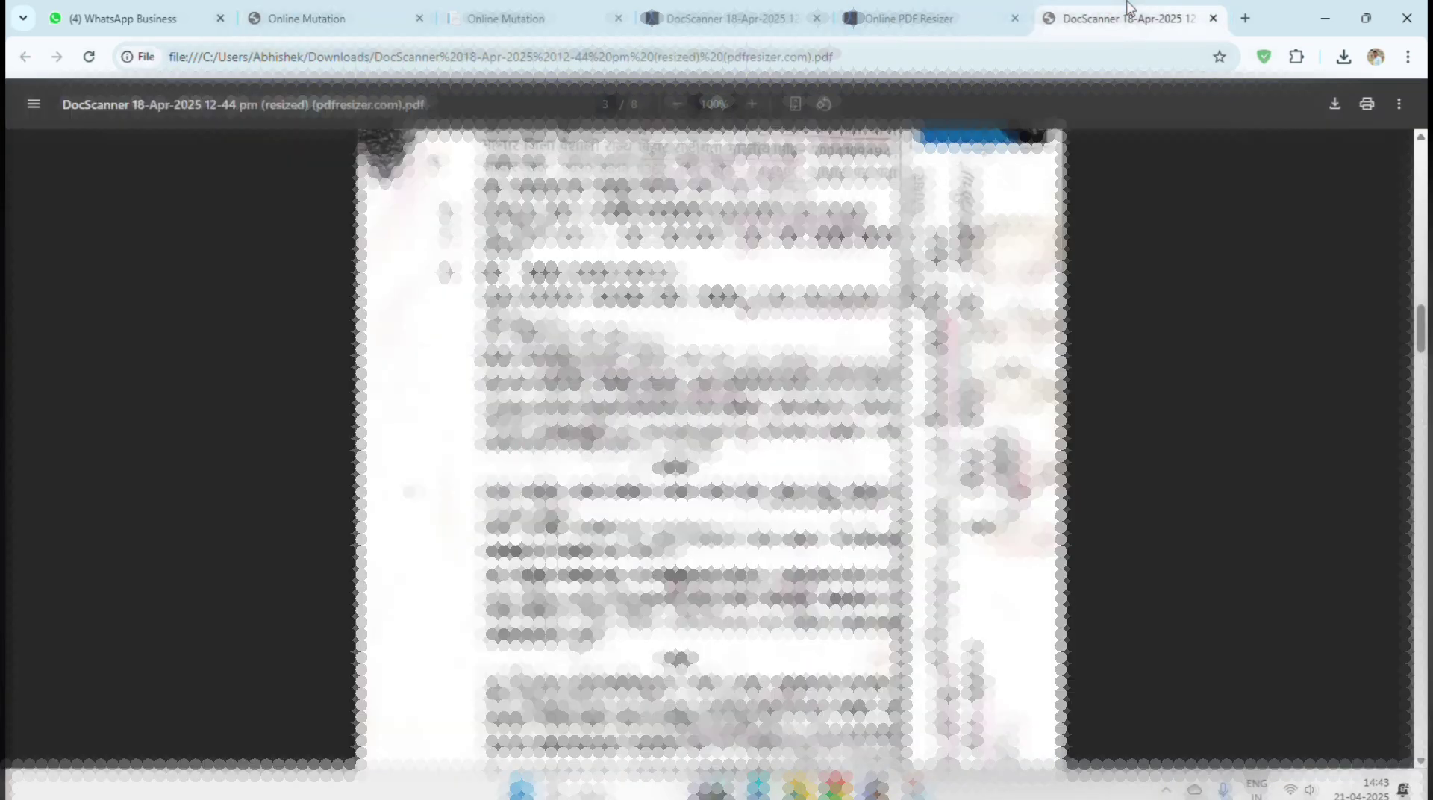
pyautogui.scroll(20, 1081, 368)
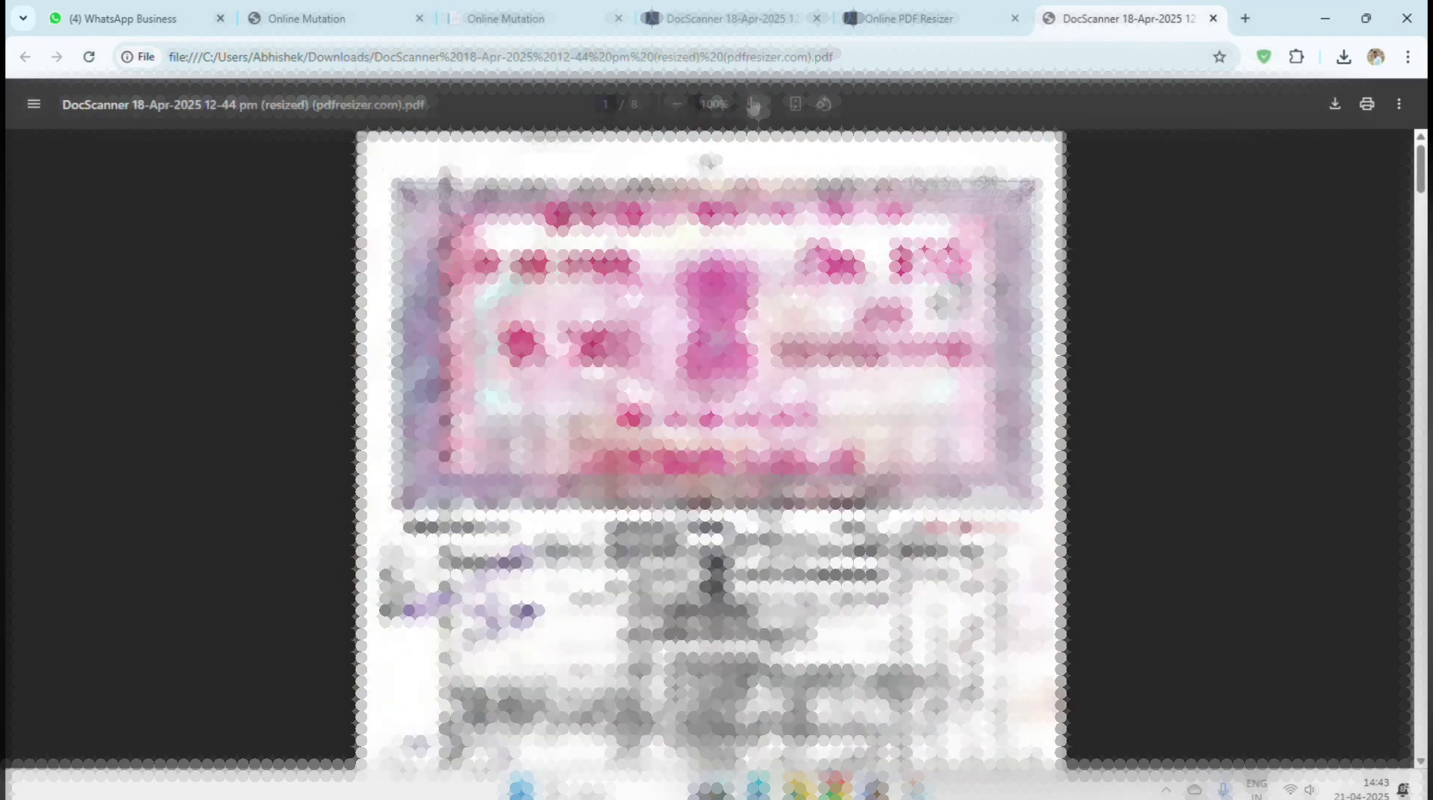
pyautogui.click(752, 105)
pyautogui.click(752, 105)
pyautogui.click(752, 104)
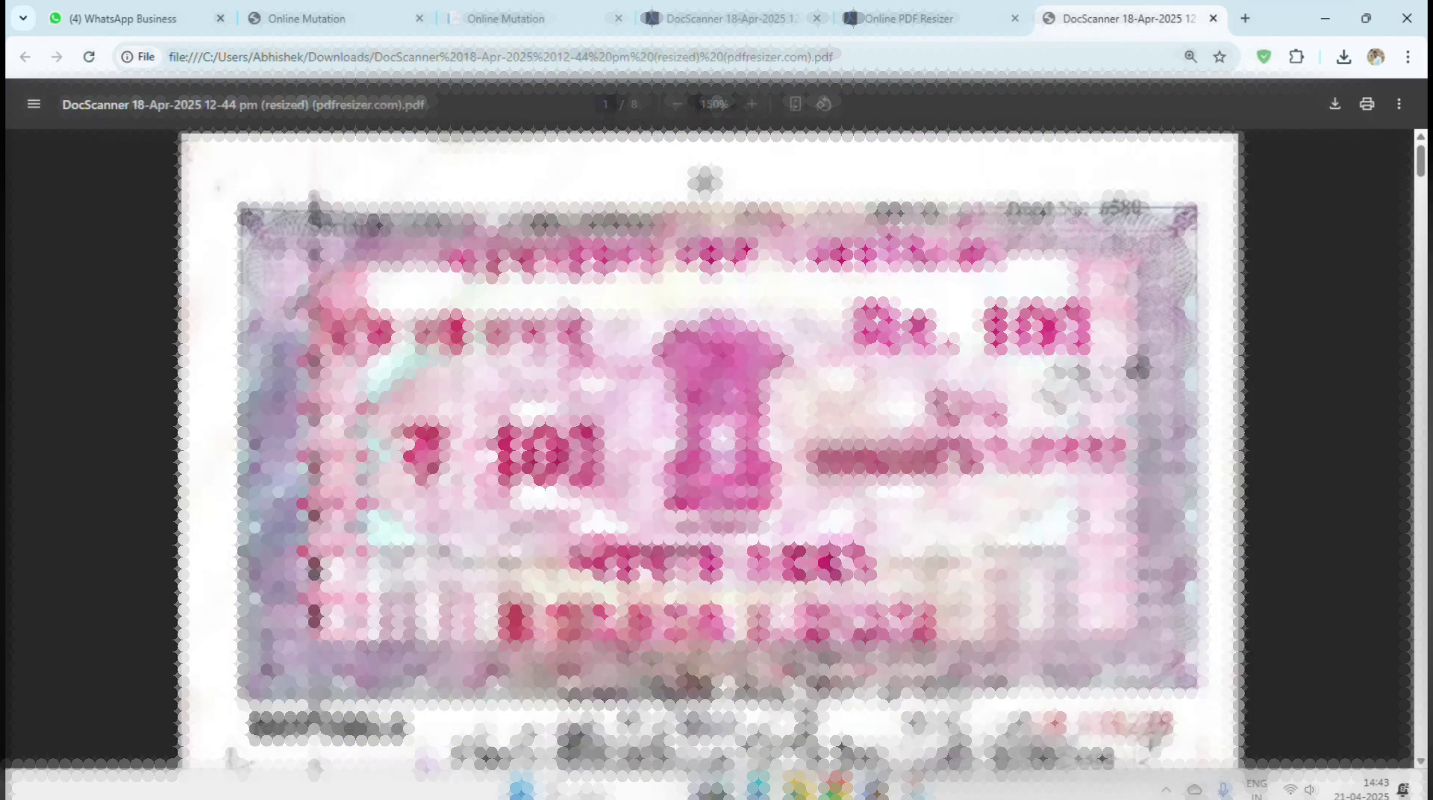
pyautogui.scroll(-5, 708, 448)
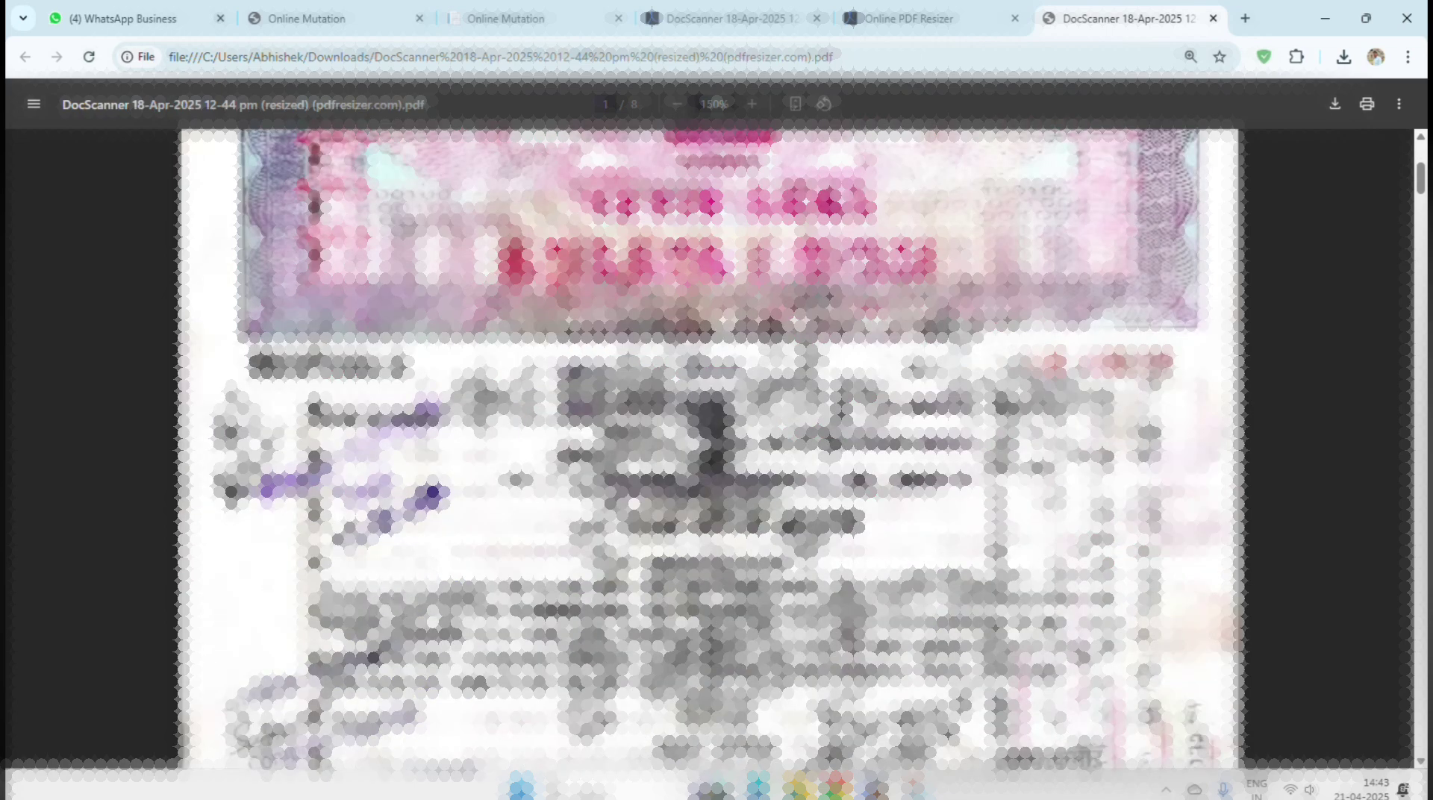
pyautogui.scroll(-15, 709, 447)
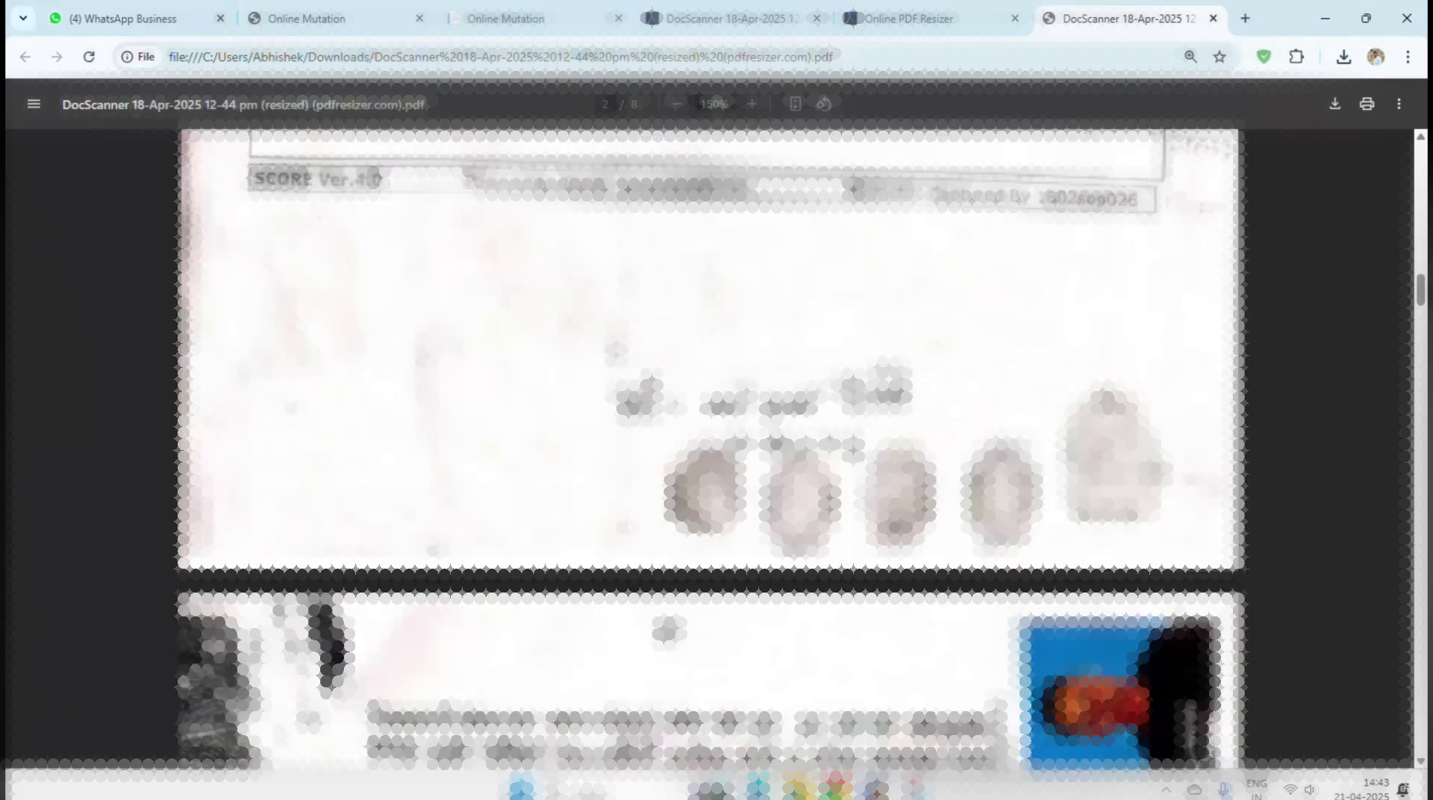
pyautogui.click(325, 17)
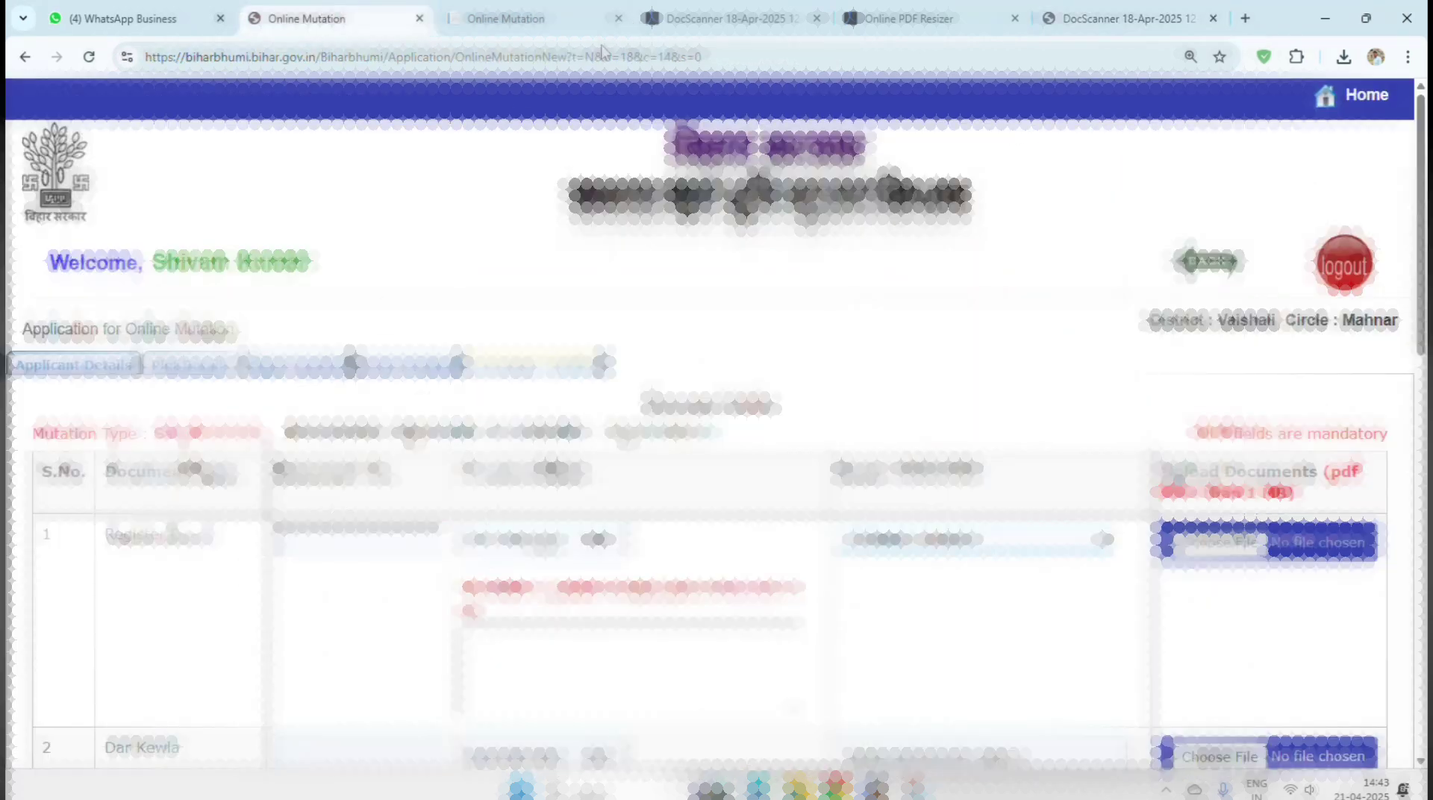
# - Check the Document No. column, the upload size limit note and the Dar Kewla row
pyautogui.doubleClick(304, 464)
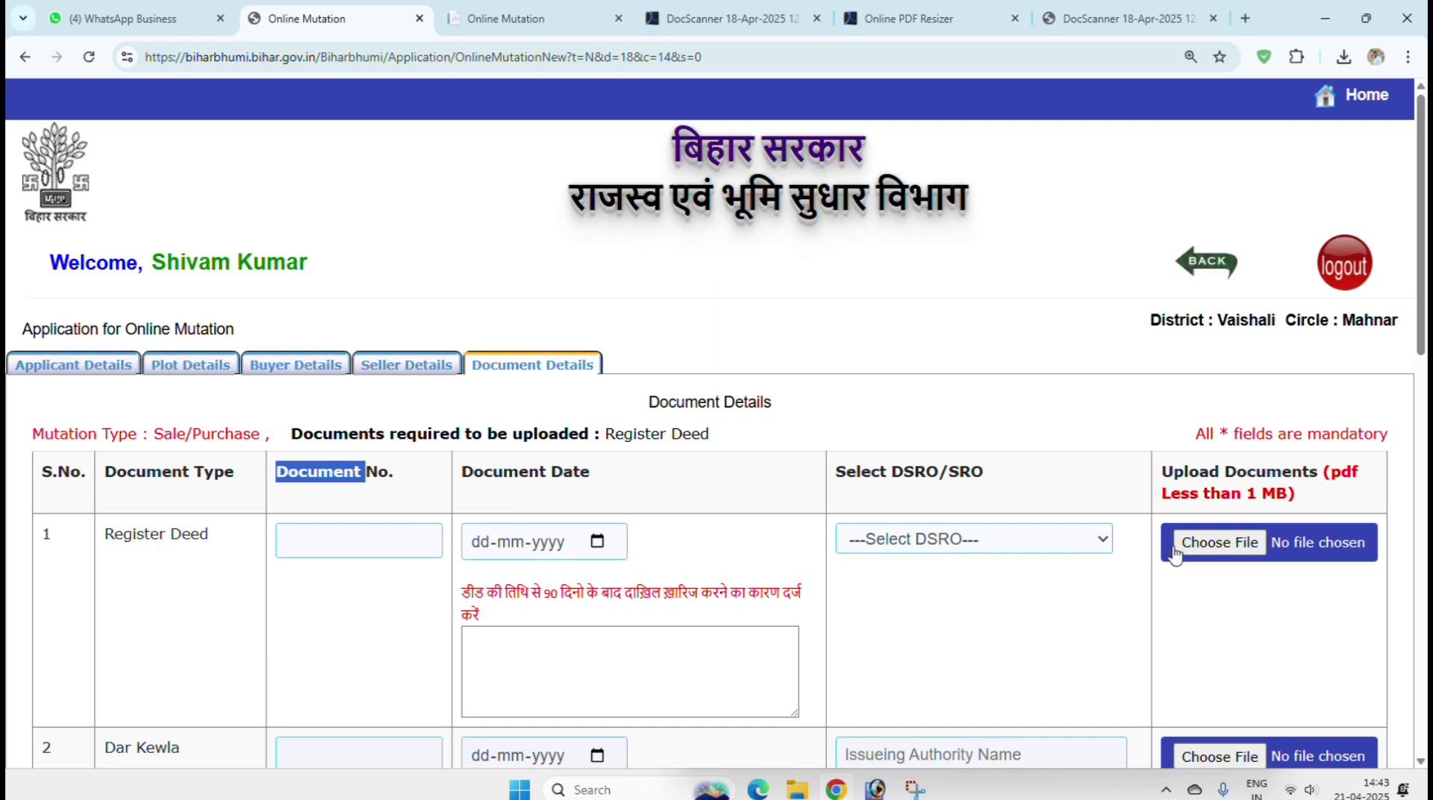
pyautogui.scroll(-1, 407, 661)
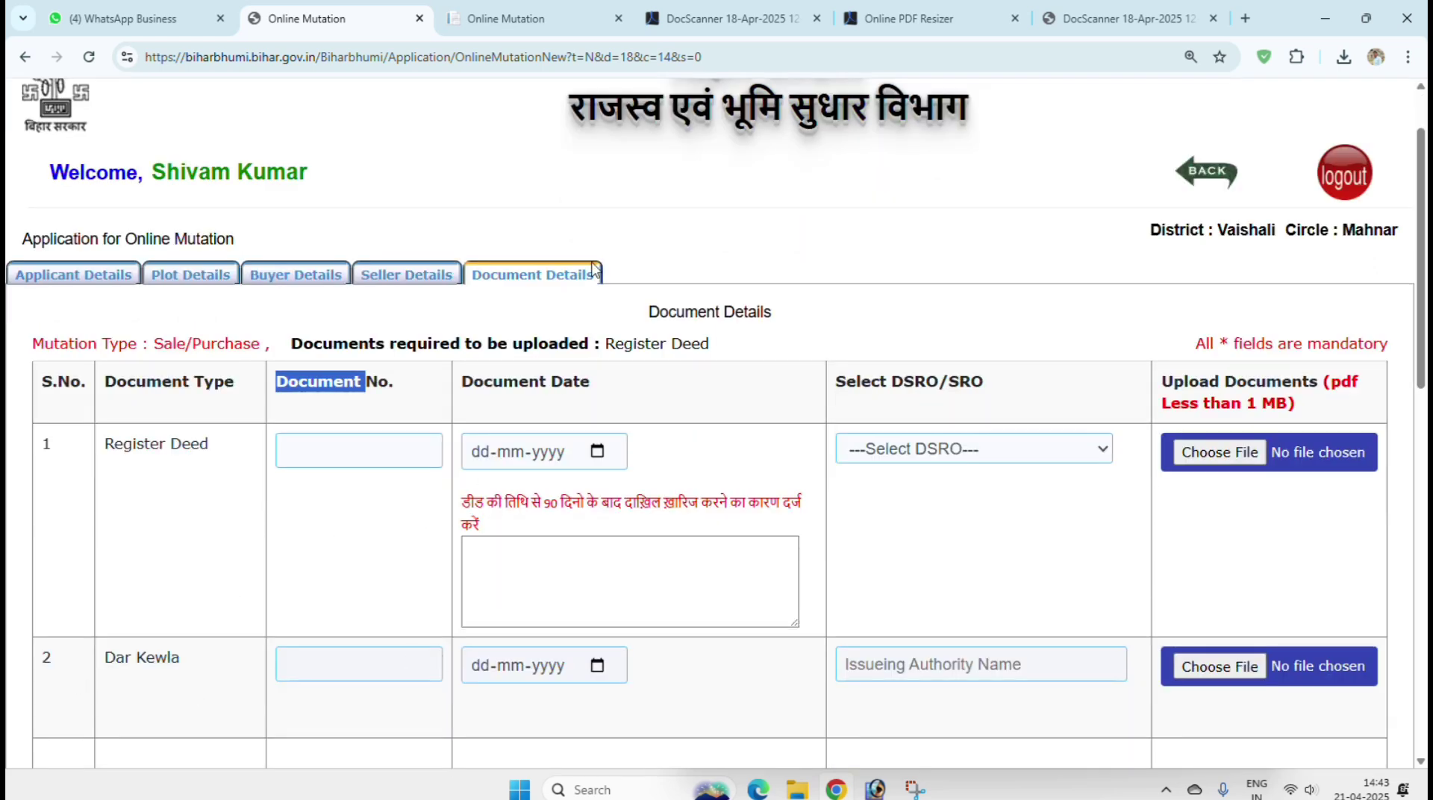
pyautogui.click(1232, 382)
pyautogui.tripleClick(1231, 381)
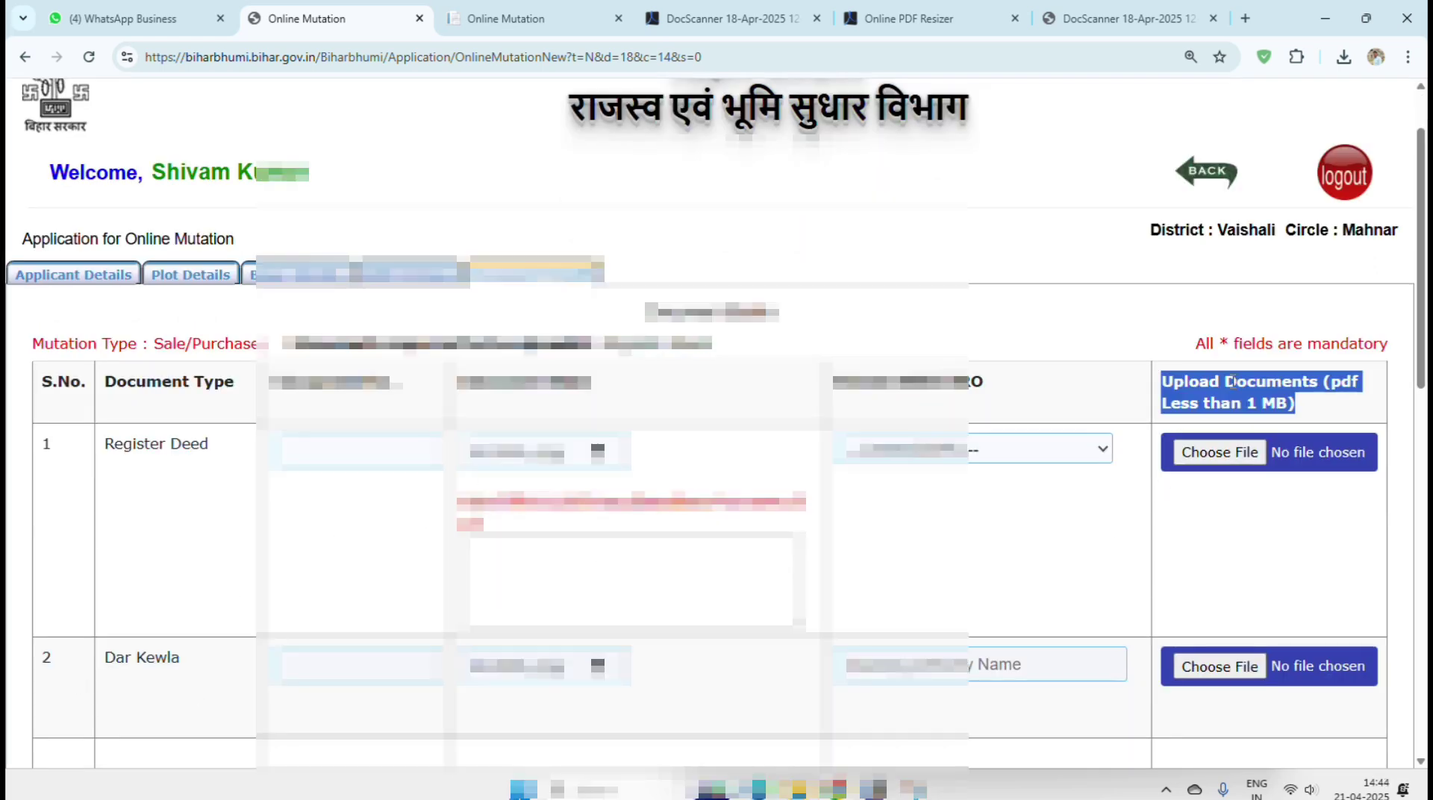
pyautogui.click(152, 652)
pyautogui.tripleClick(152, 652)
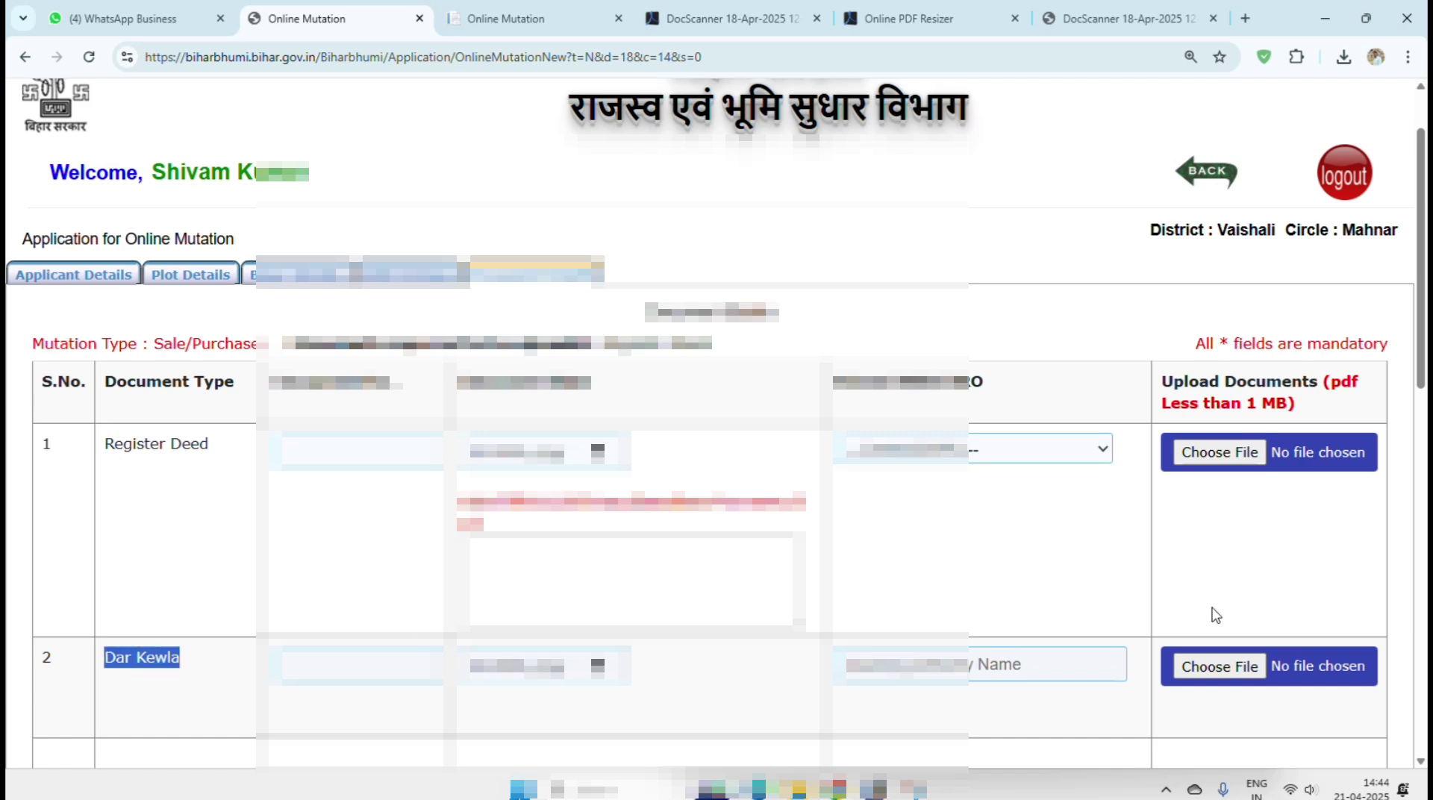
# - Confirm reside.pdf shows as uploaded, then proceed to Verify Mobile
pyautogui.scroll(-10, 1215, 615)
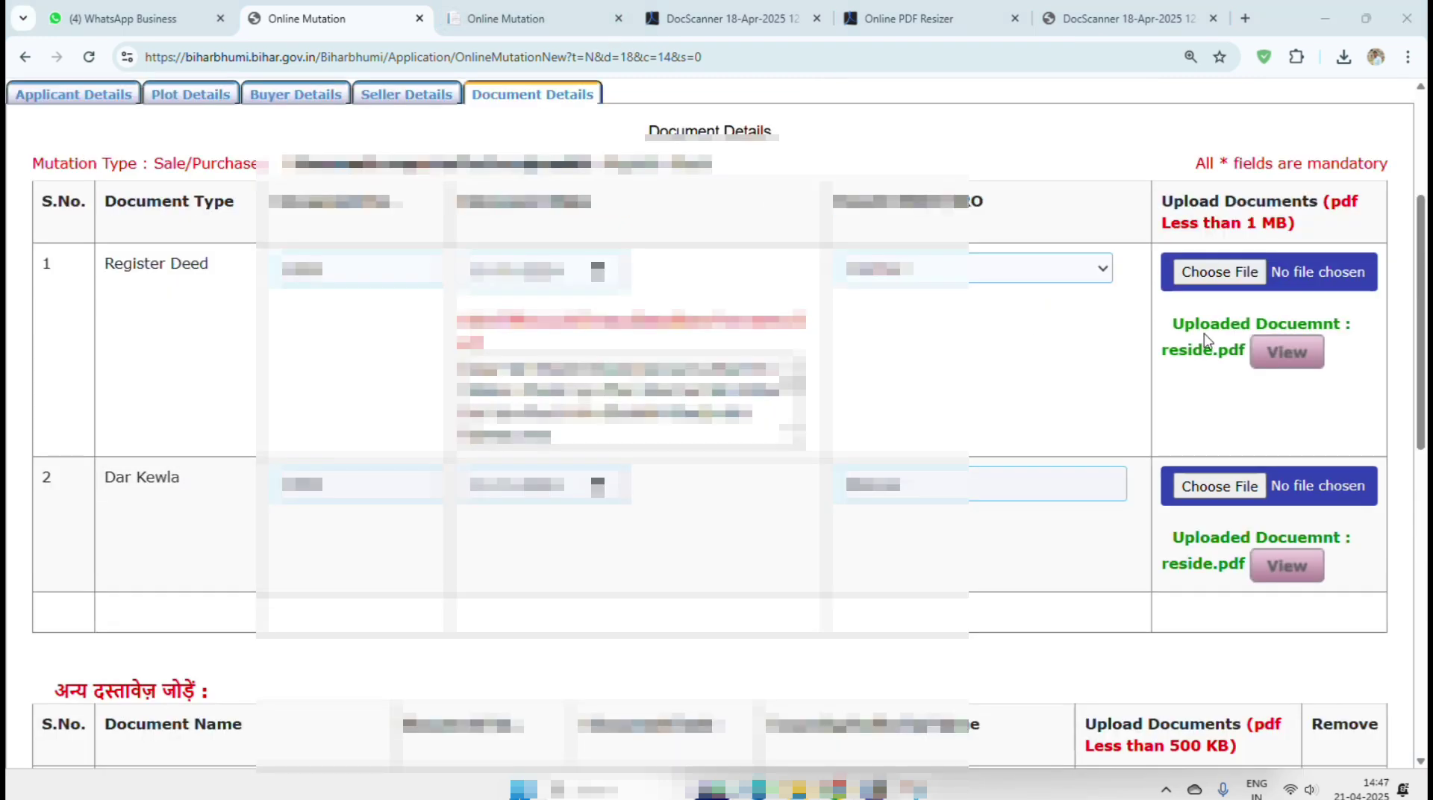
pyautogui.tripleClick(1205, 343)
pyautogui.click(1204, 357)
pyautogui.doubleClick(1204, 357)
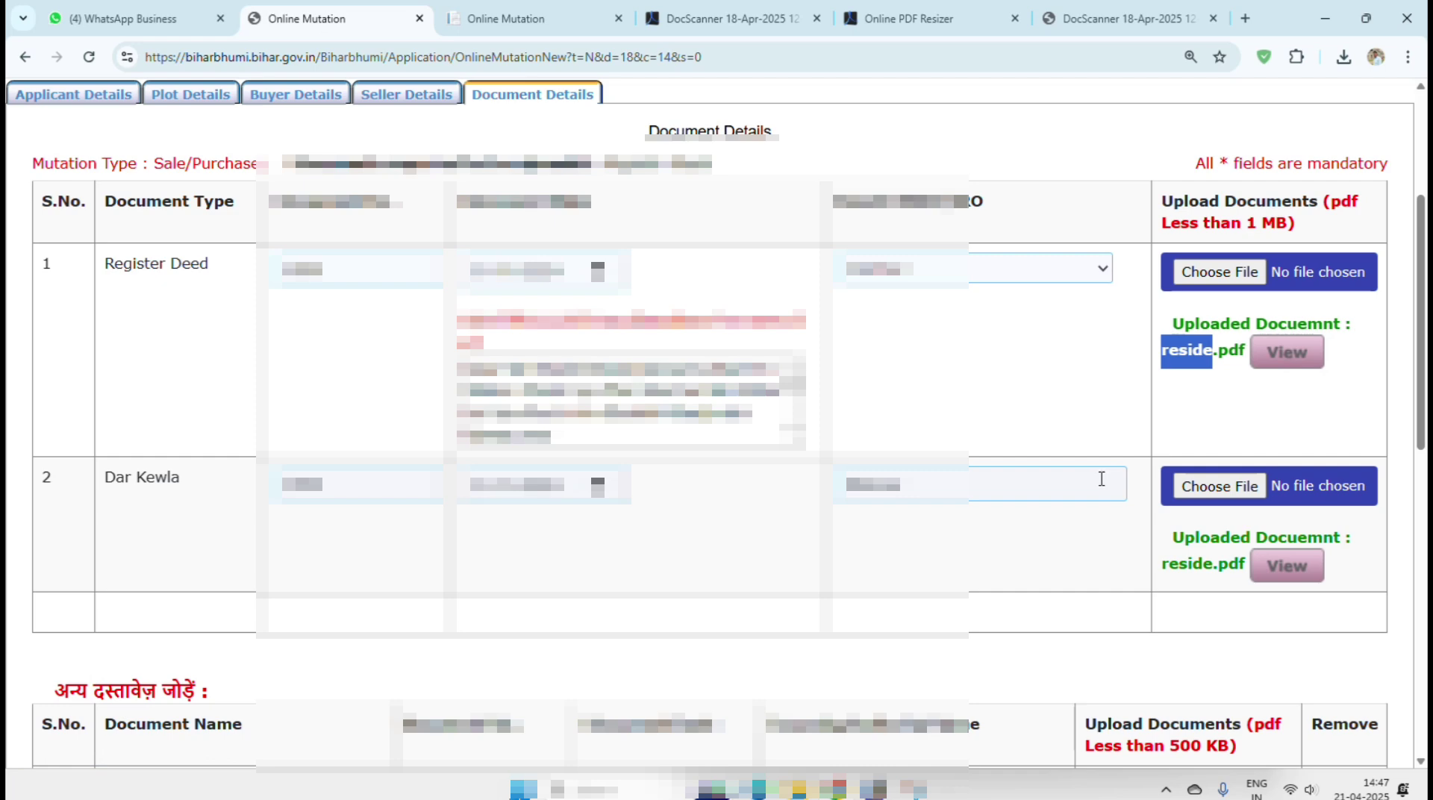
pyautogui.scroll(-3, 1101, 478)
pyautogui.scroll(-4, 1090, 505)
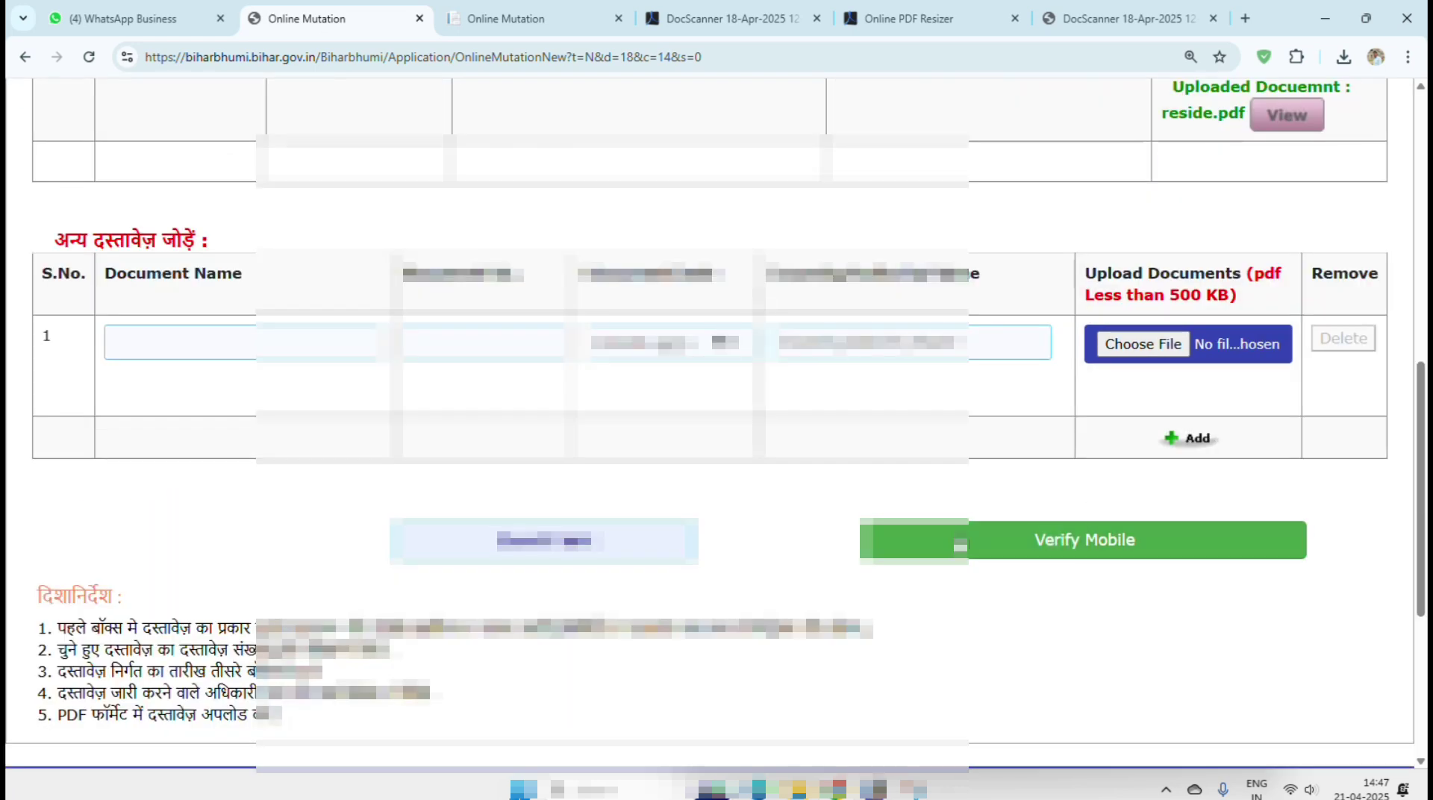
pyautogui.click(1046, 531)
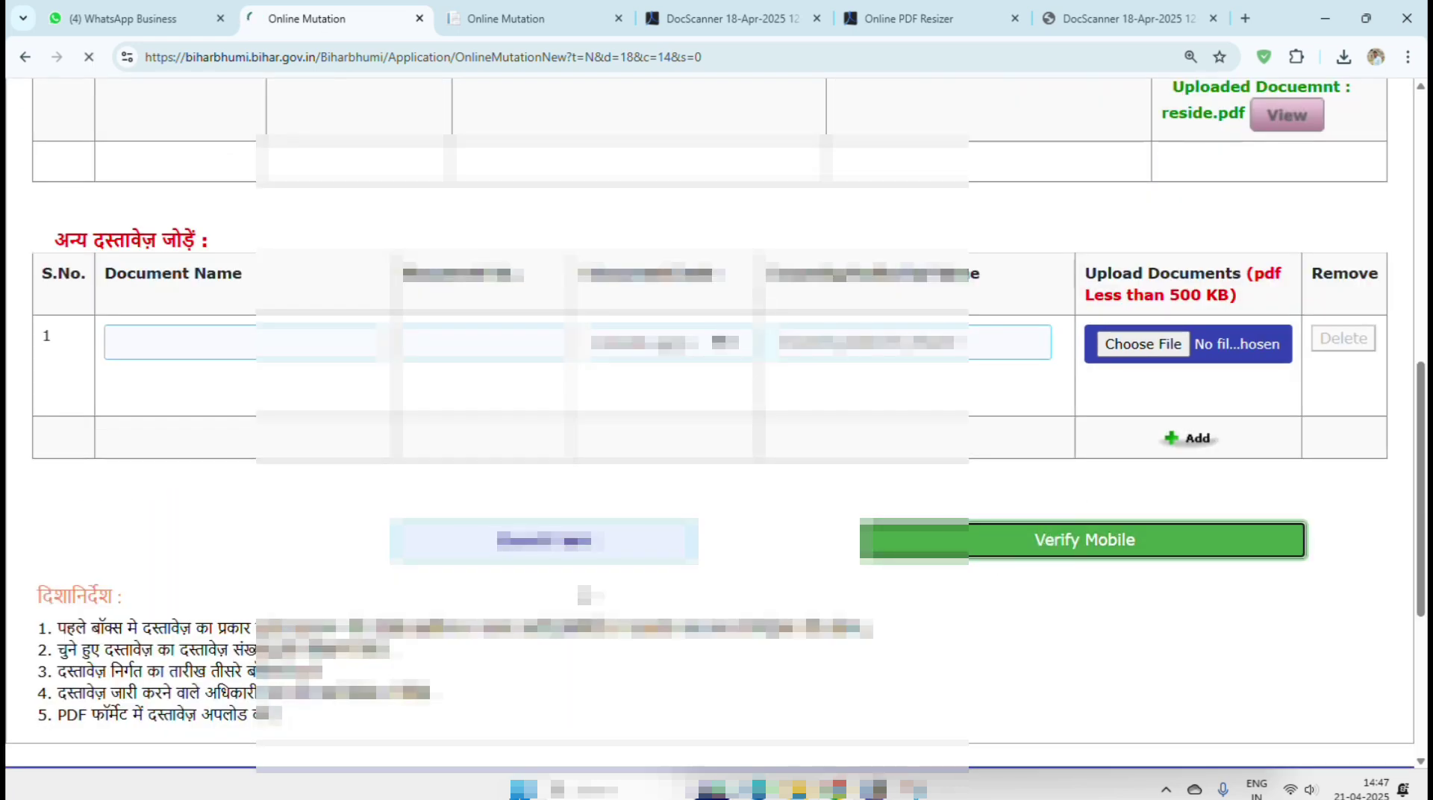
# - Request a one-time password for the buyer's mobile with Get OTP
pyautogui.scroll(-2, 744, 585)
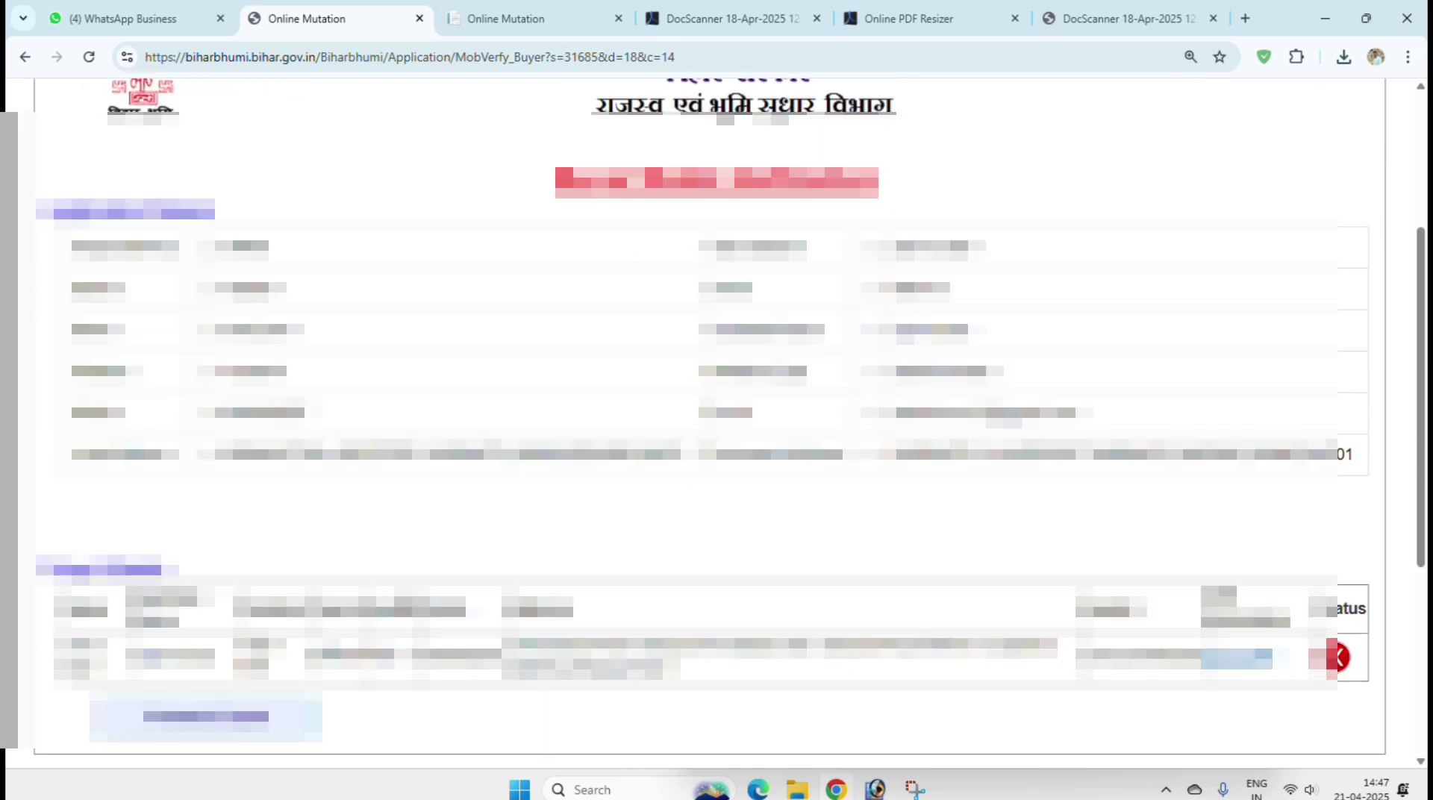
pyautogui.scroll(-2, 717, 417)
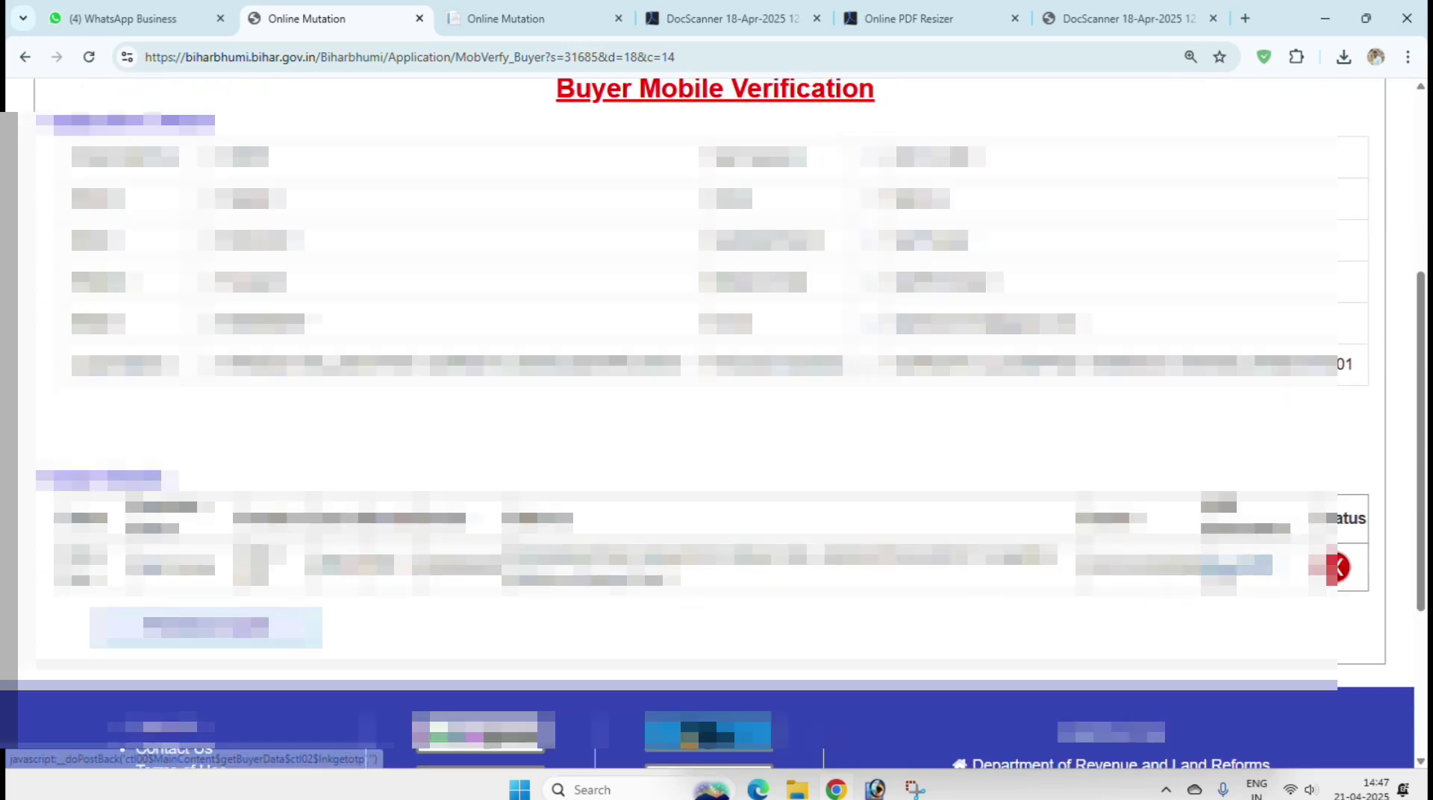
pyautogui.click(1336, 567)
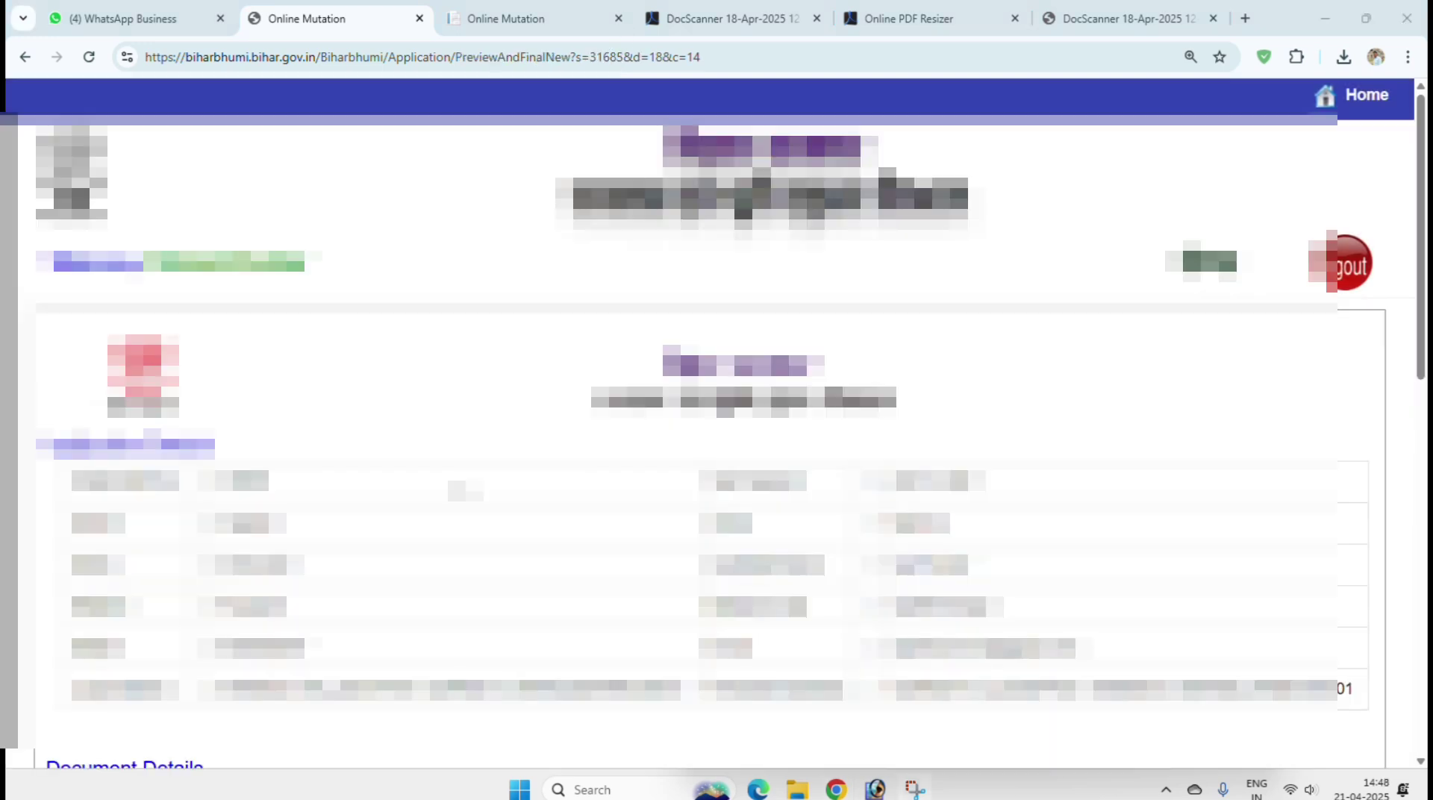
# - Scroll to the bottom of the application preview and tick the declaration checkbox
pyautogui.scroll(-1, 322, 448)
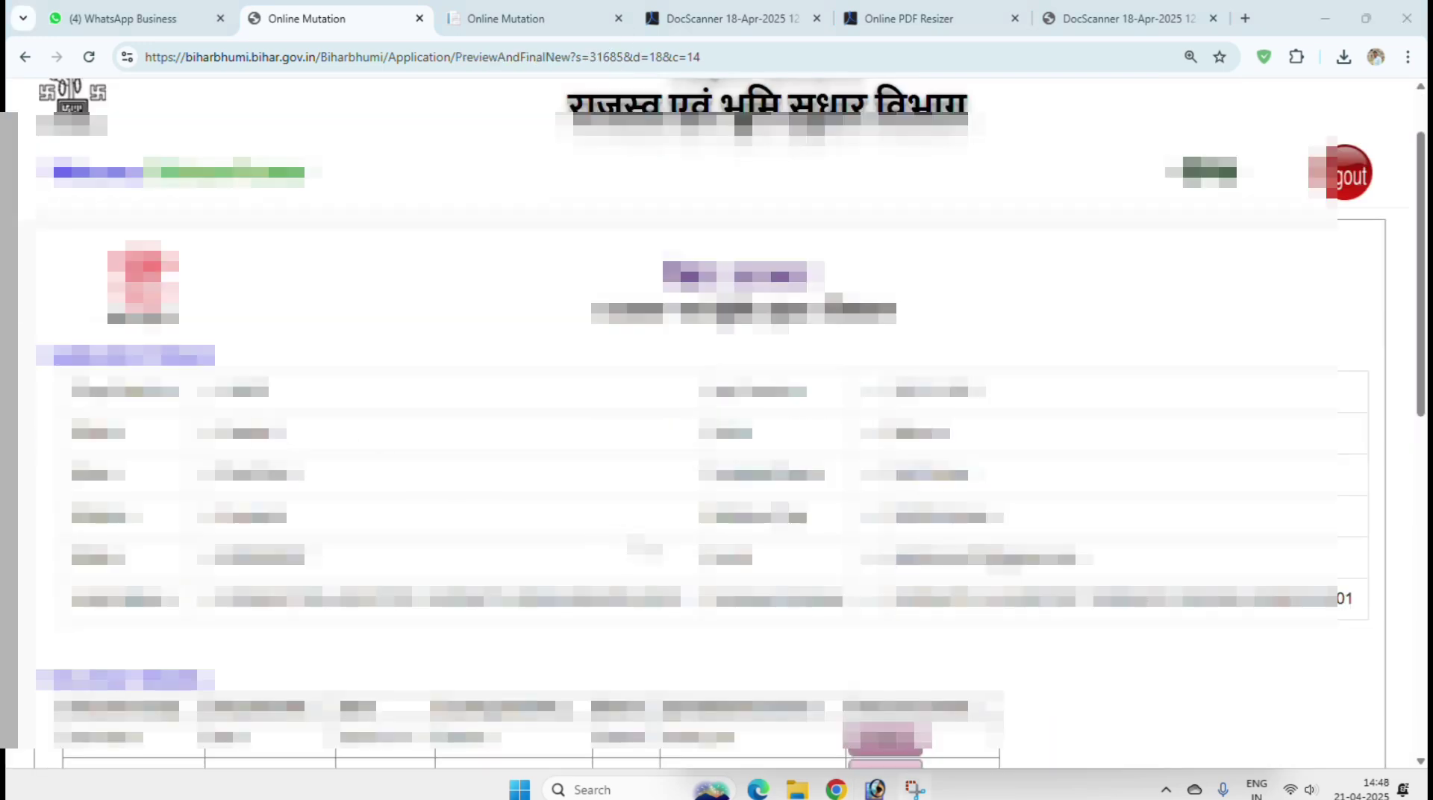
pyautogui.scroll(-2, 653, 552)
pyautogui.scroll(-5, 720, 567)
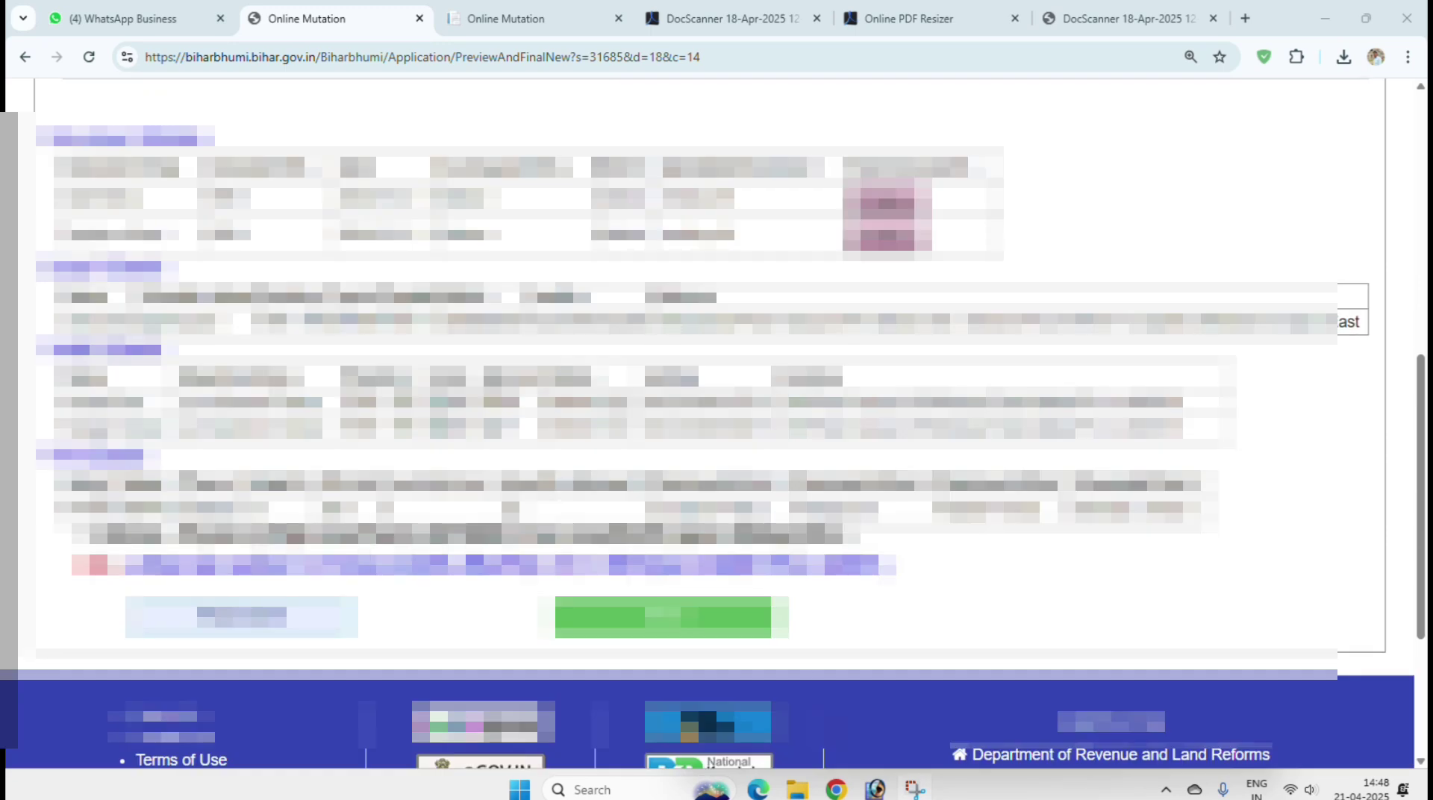
pyautogui.click(81, 533)
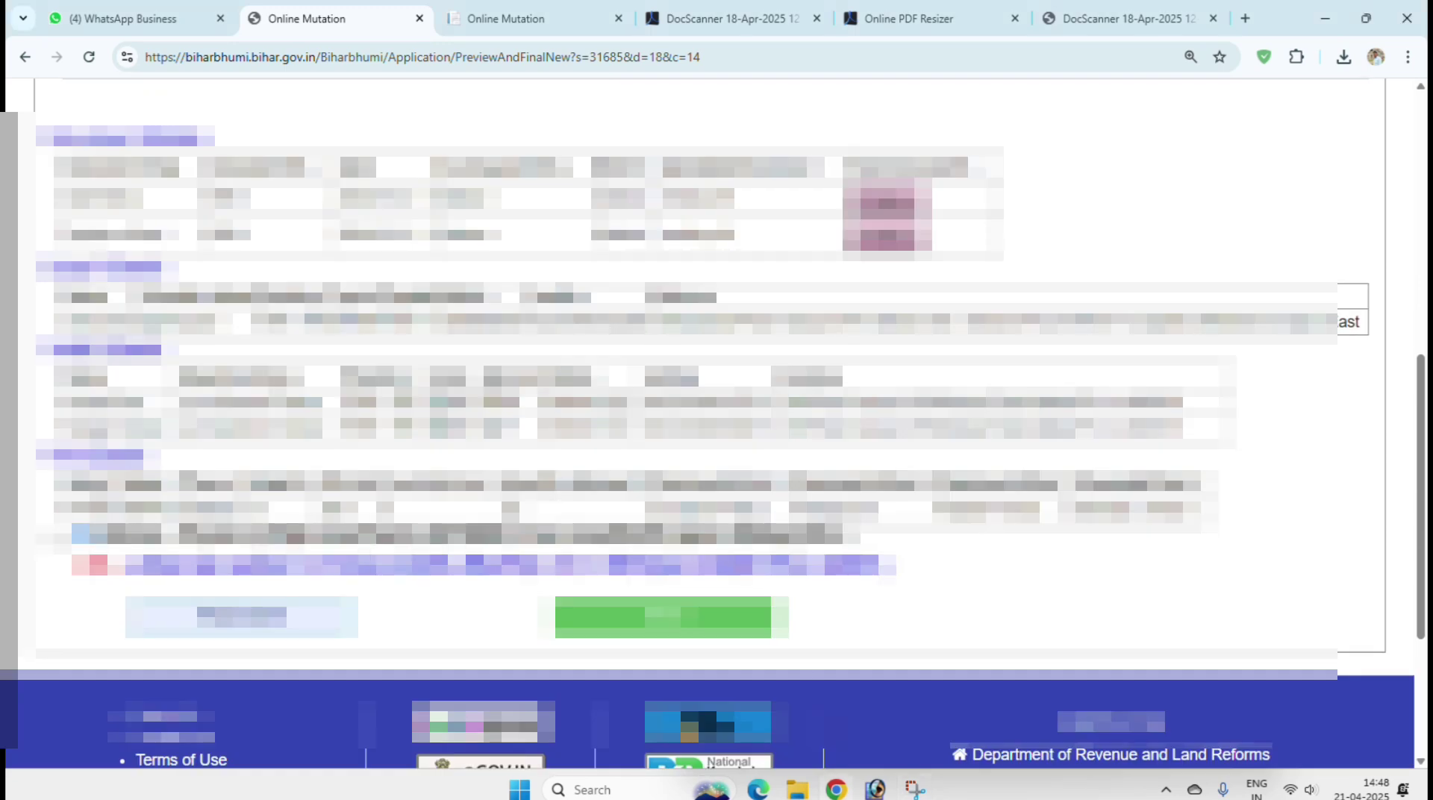